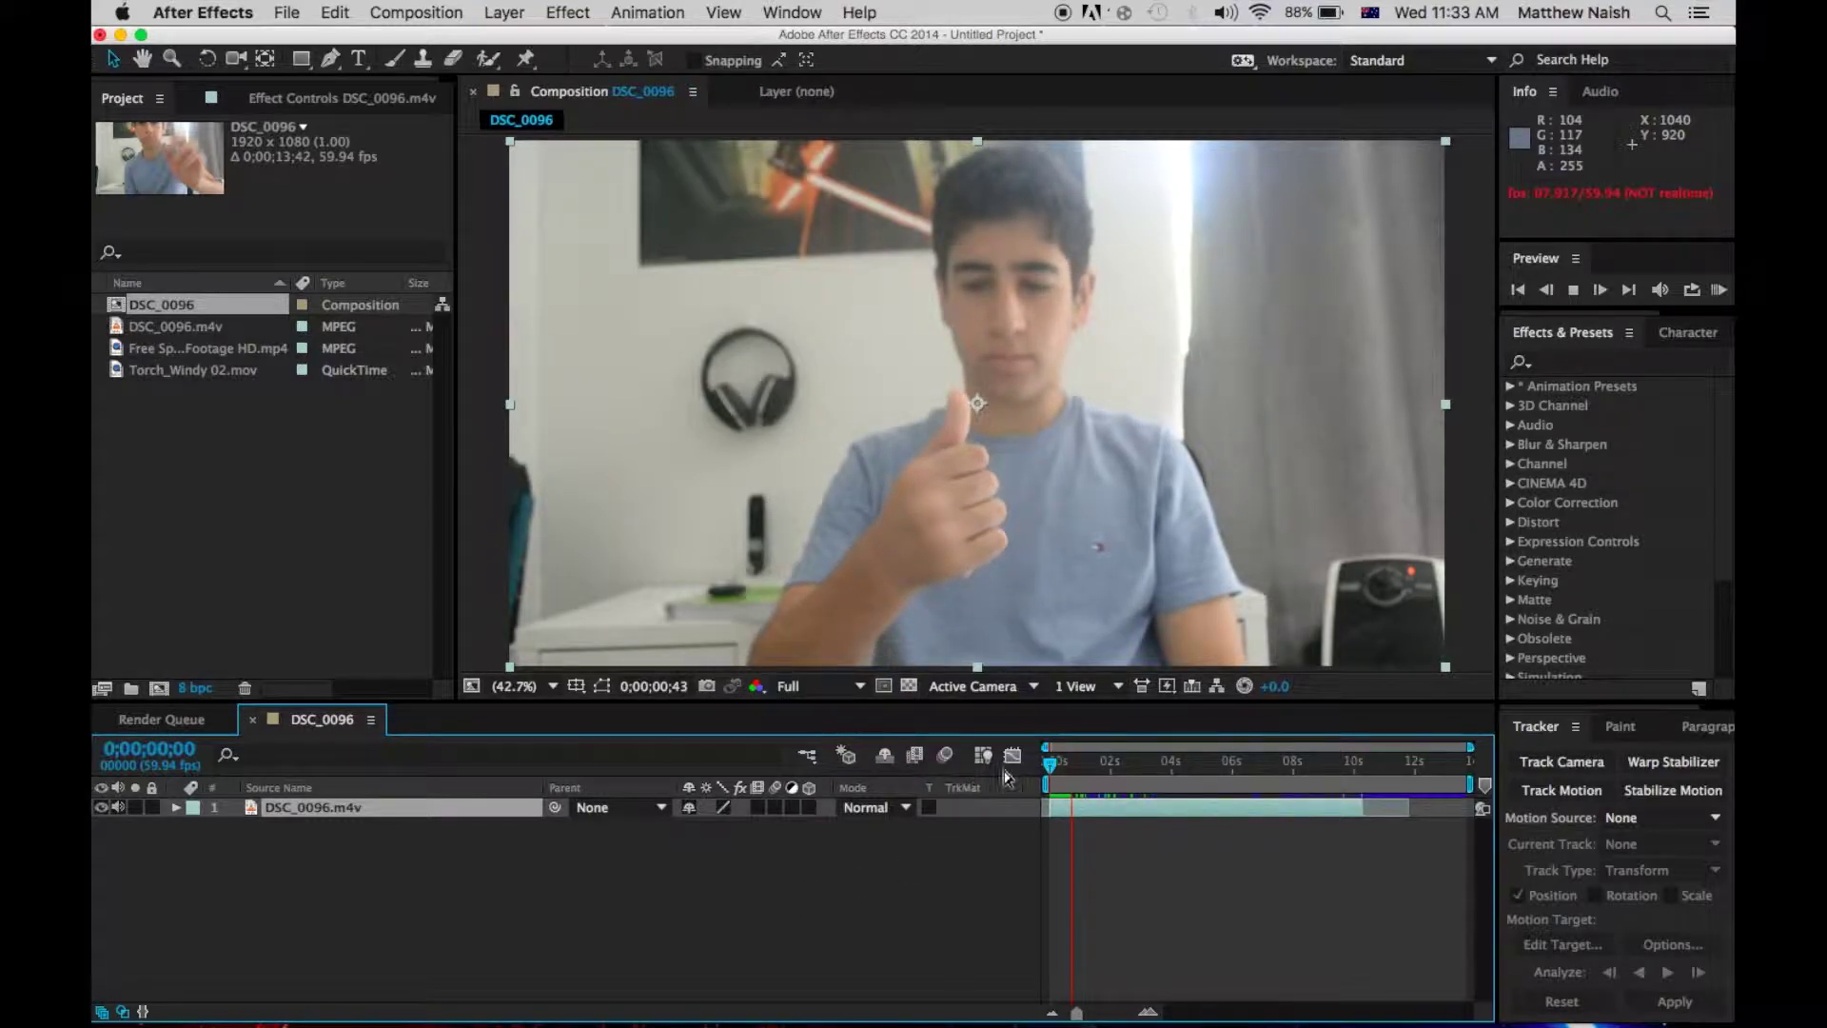
Scrub the thumb footage to about 0;00;03;56 and start a motion track on DSC_0096.m4v.
drag(1077, 771, 1444, 786)
key(Home)
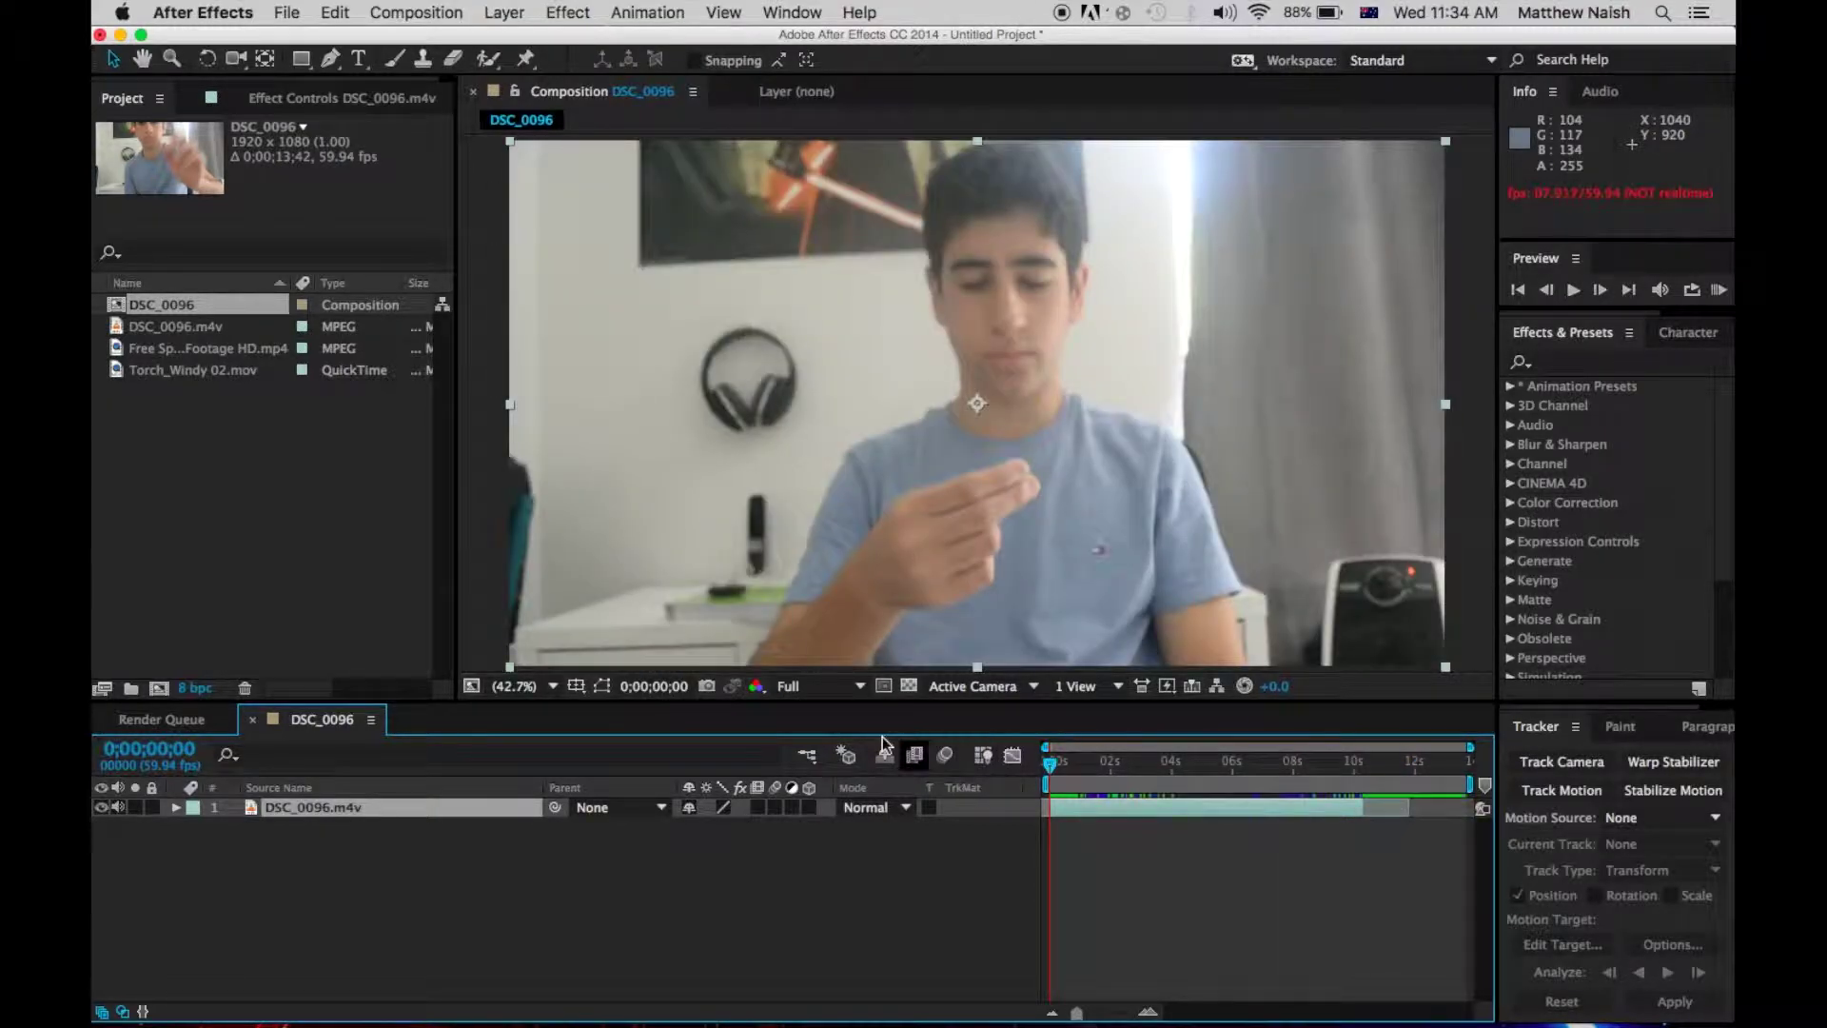
drag(1056, 761, 1179, 781)
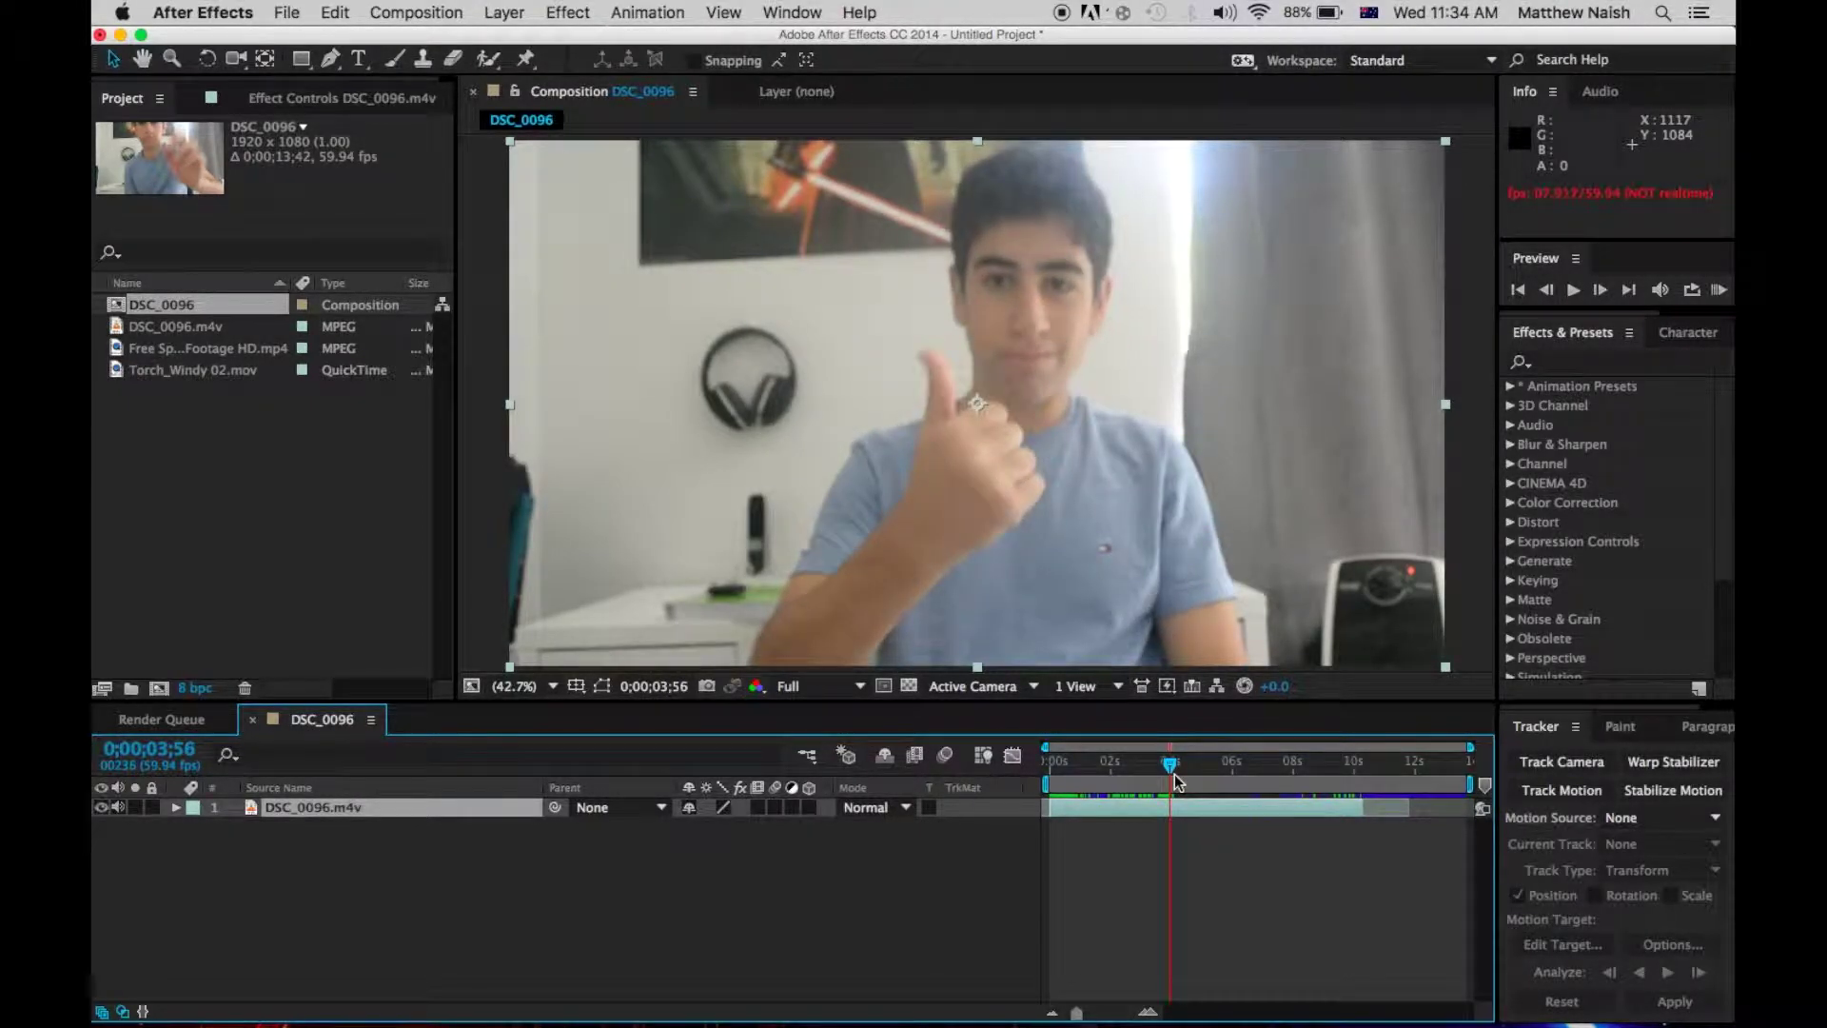
click(1562, 790)
Zoom in on the thumb, set Track Point 1 on the thumb tip, and analyze forward.
key(z)
click(975, 352)
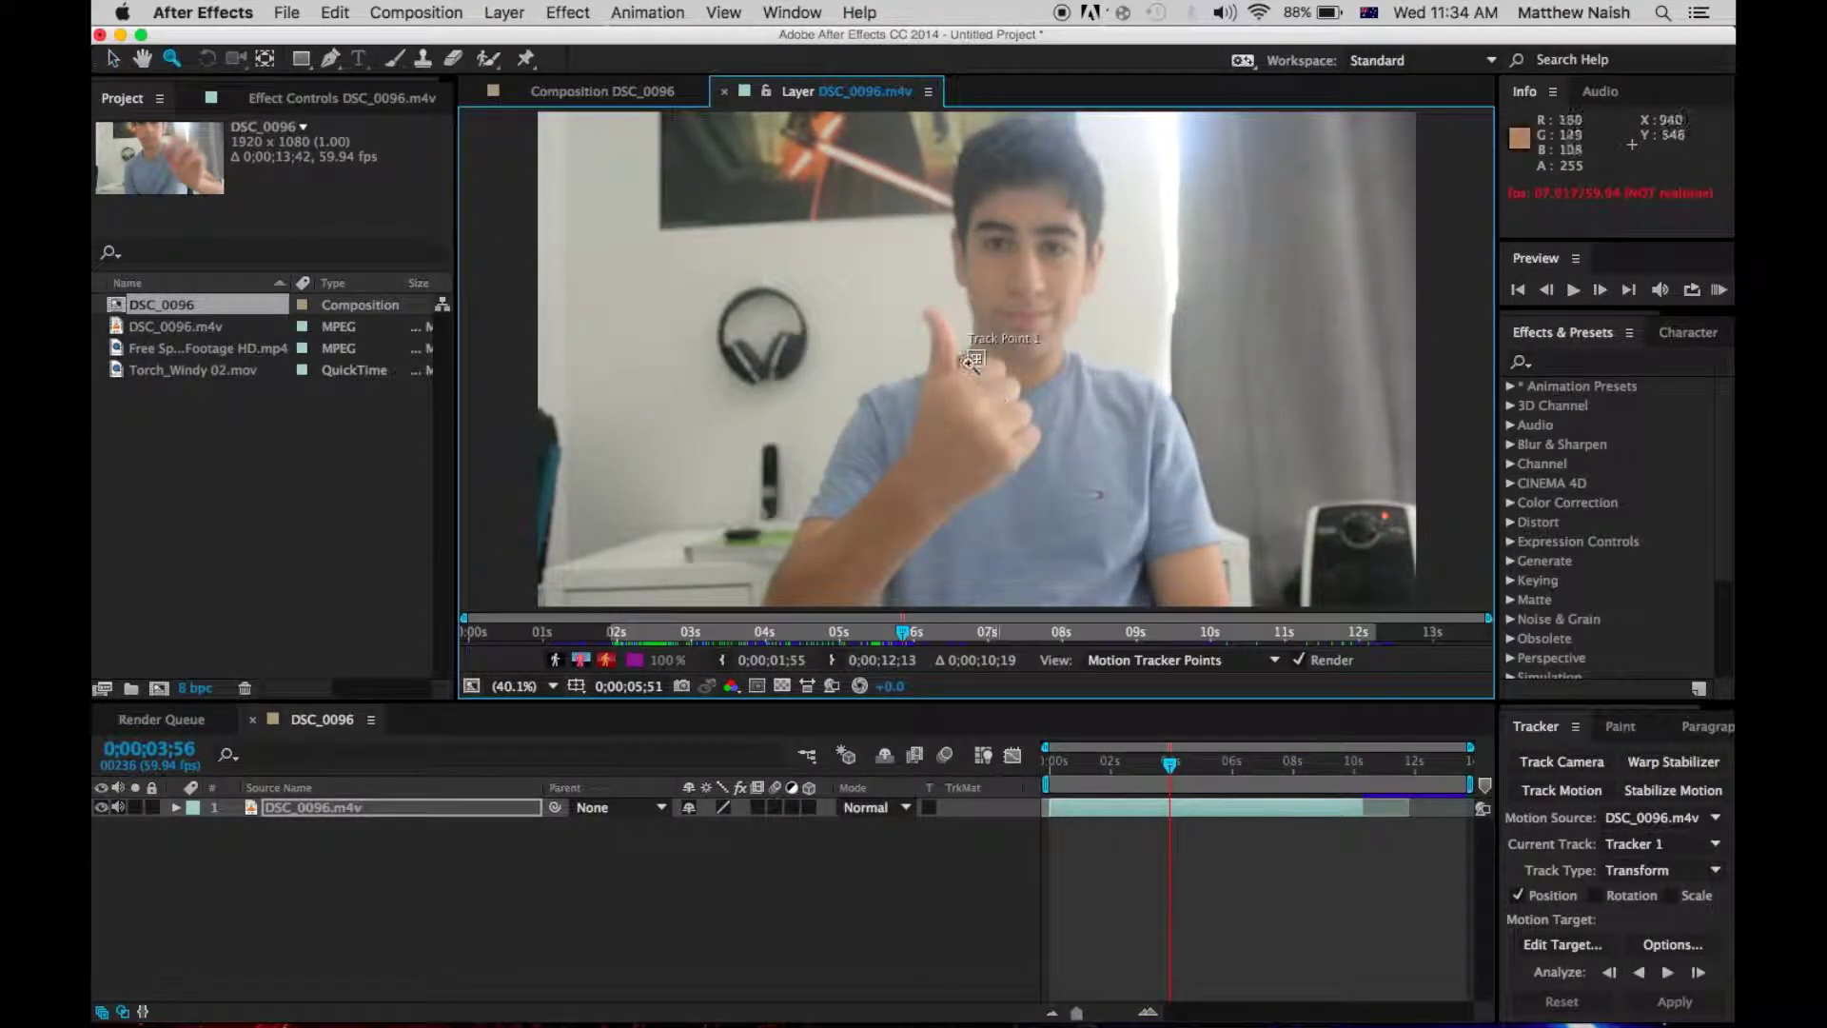
click(976, 352)
click(975, 351)
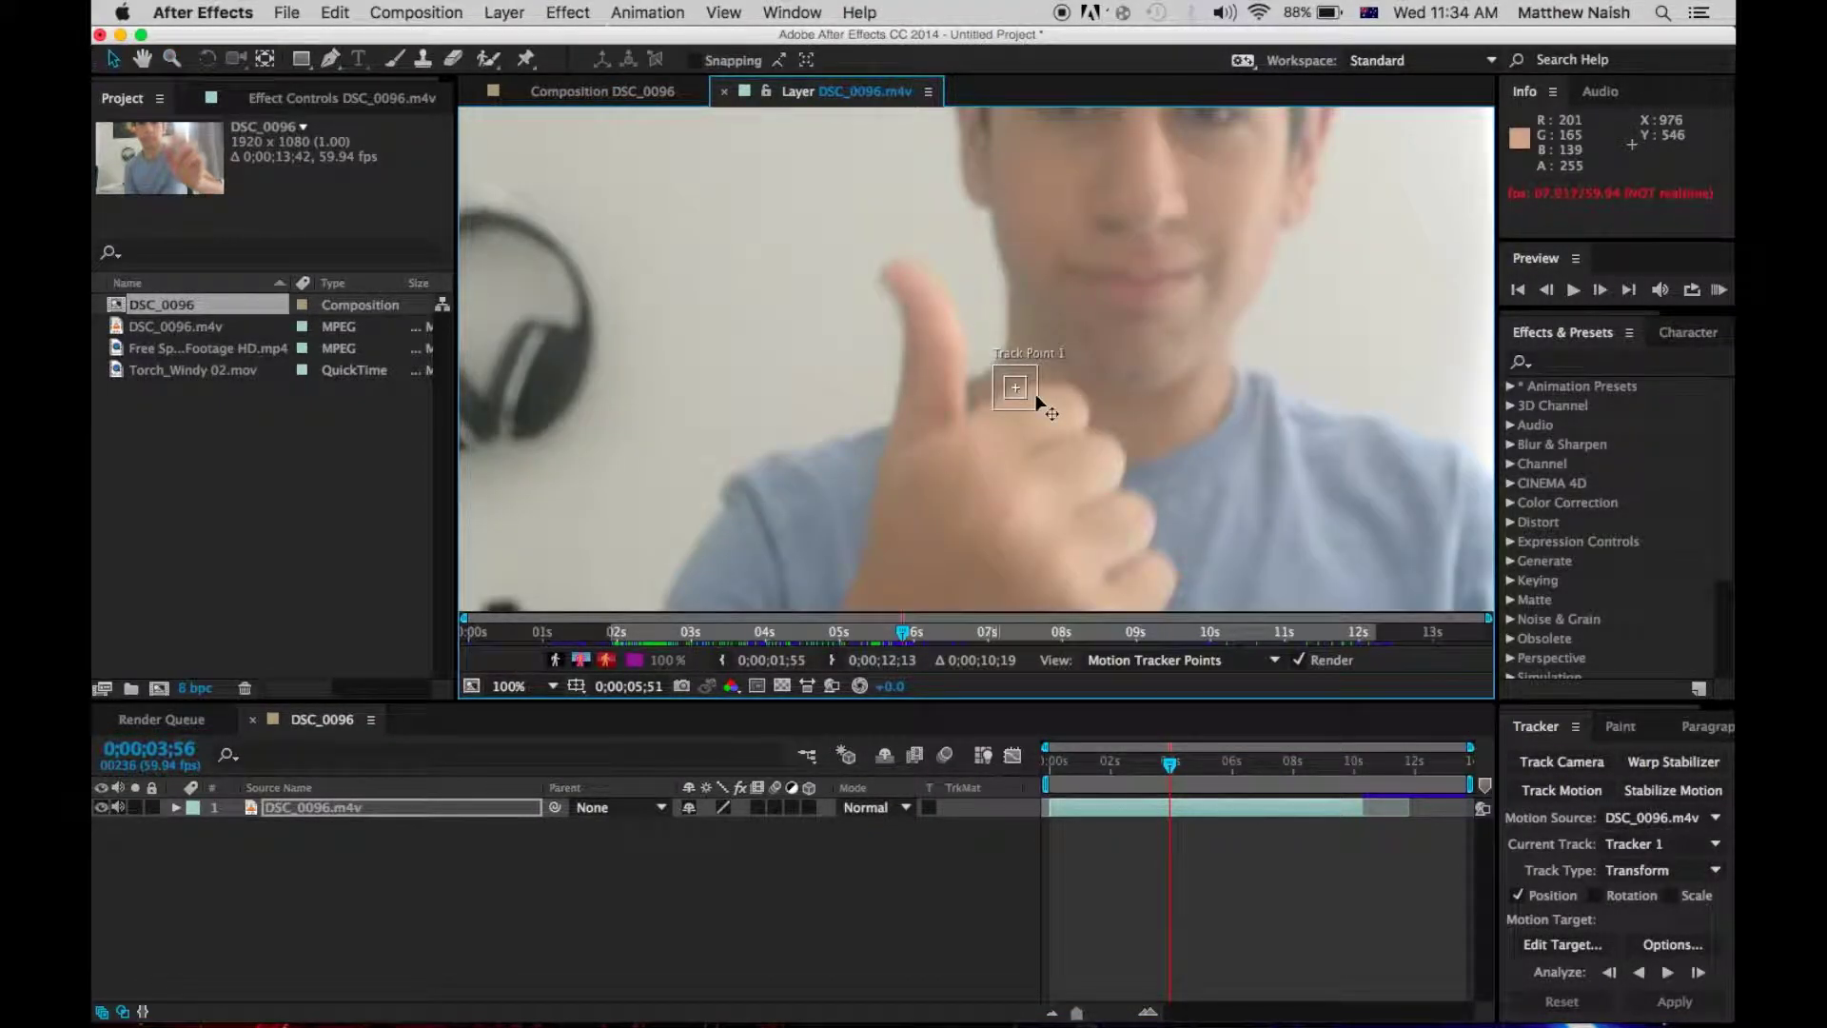
drag(1036, 396, 918, 289)
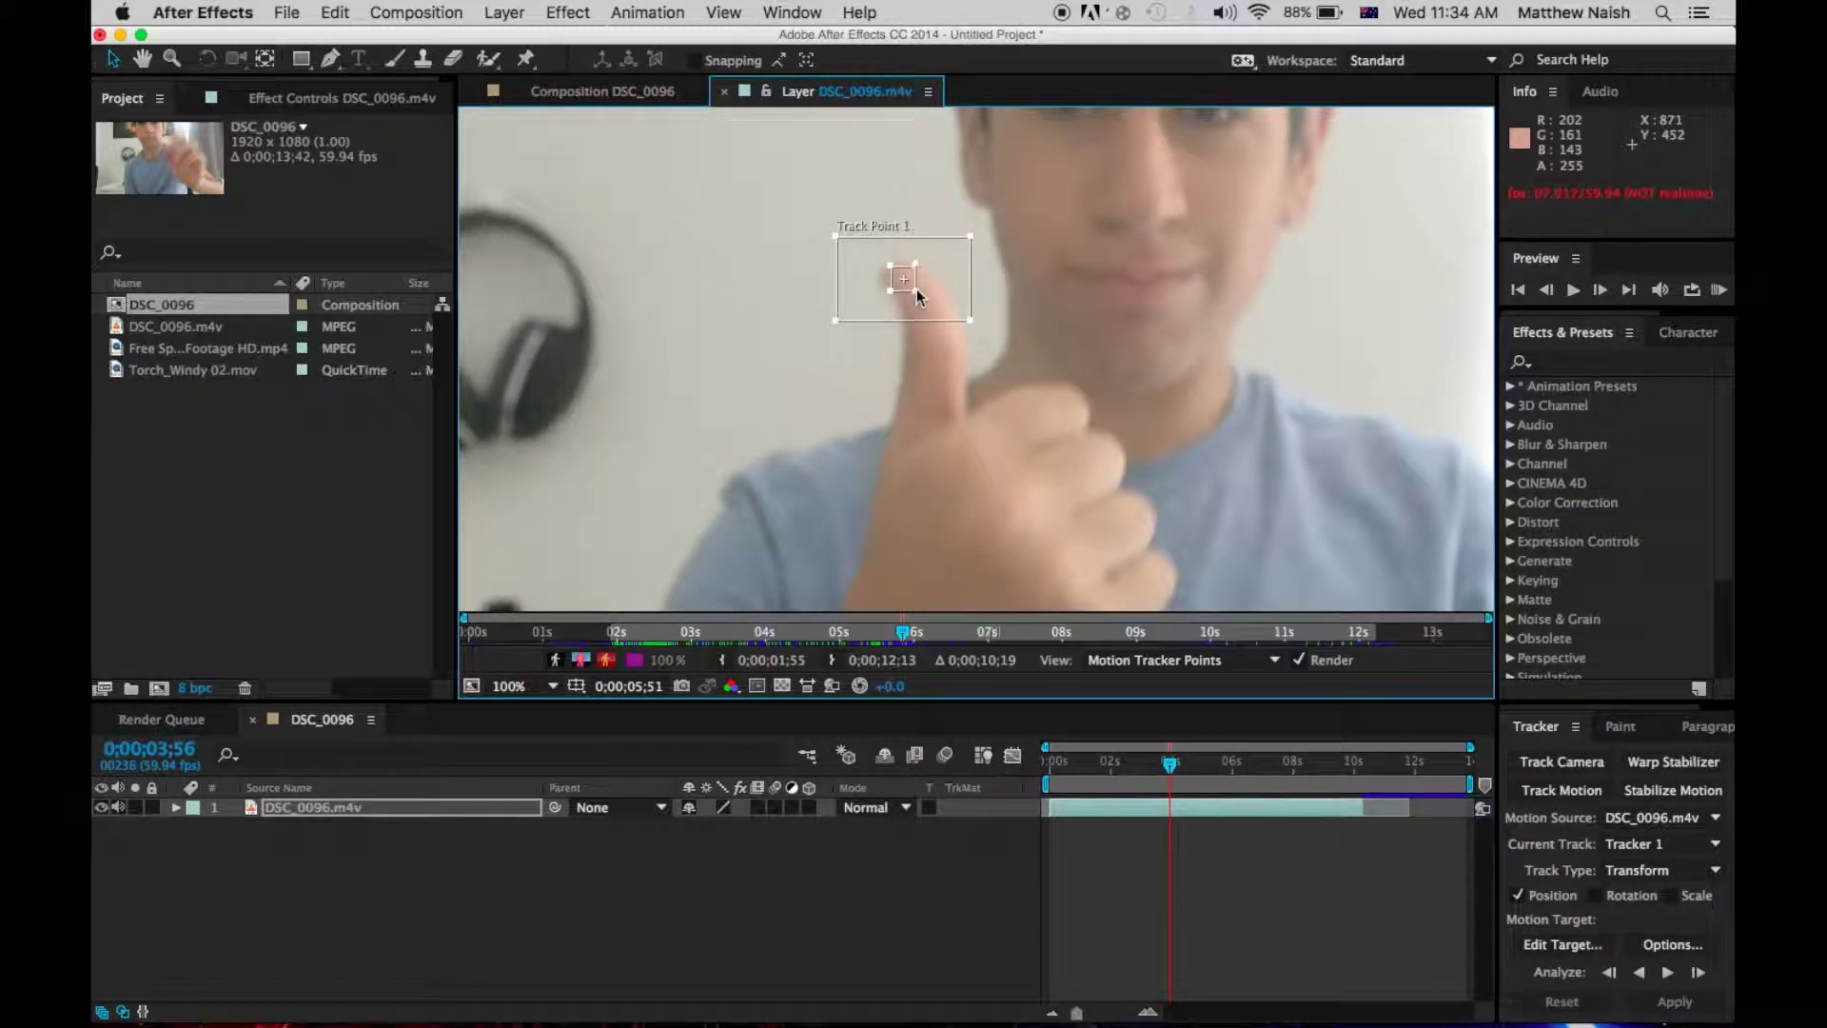
drag(916, 288, 920, 292)
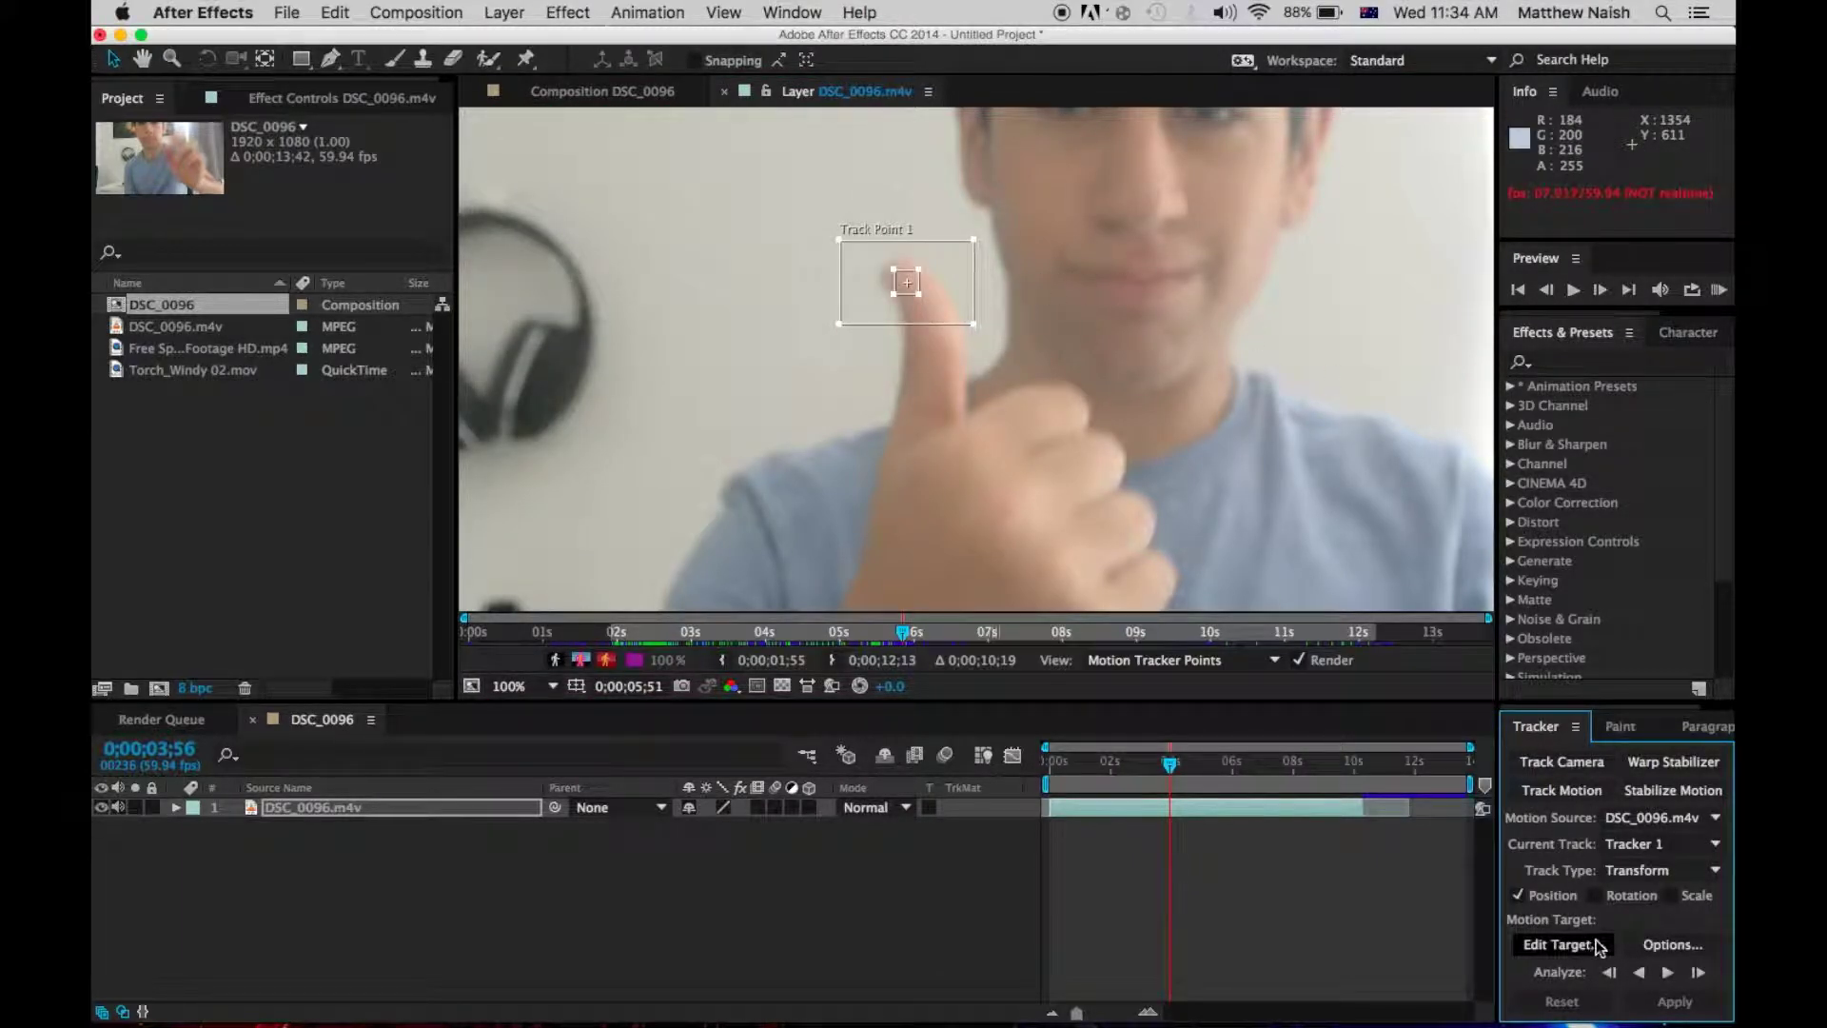
click(1667, 971)
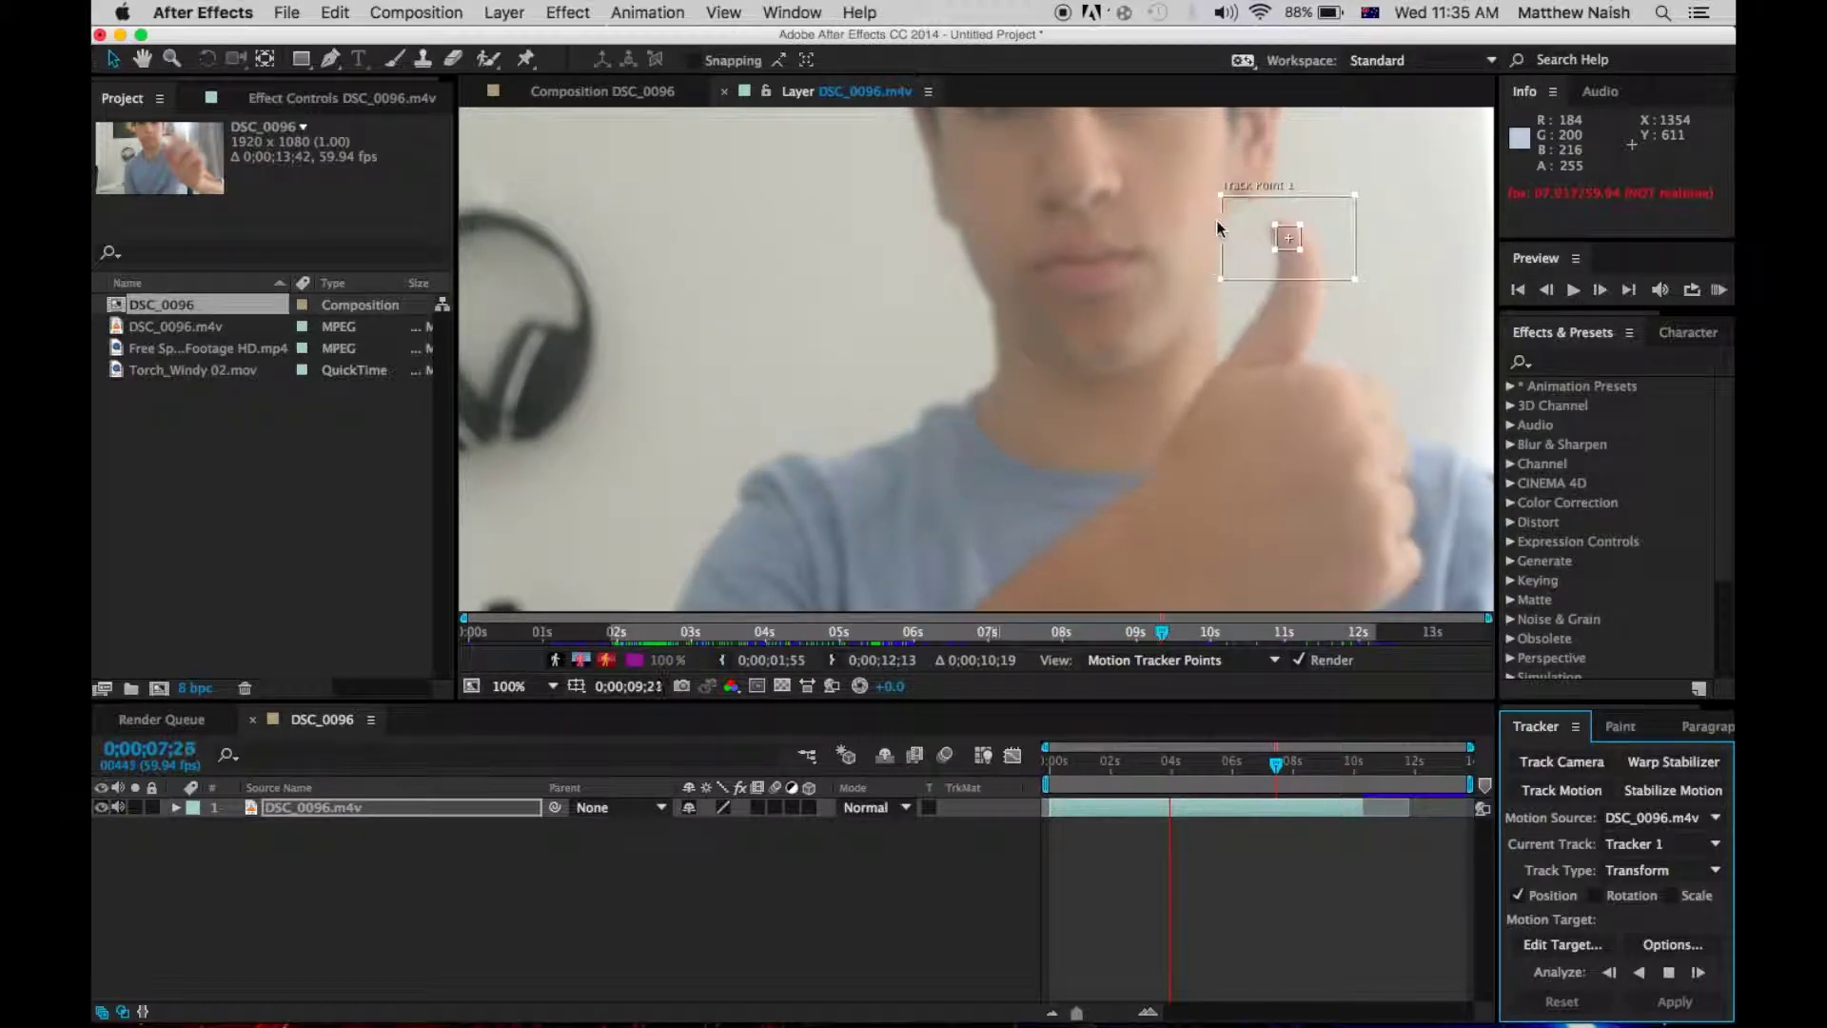
Stop the drifting analysis, step back a few frames, and drag Track Point 1 back onto the thumb tip.
click(1365, 341)
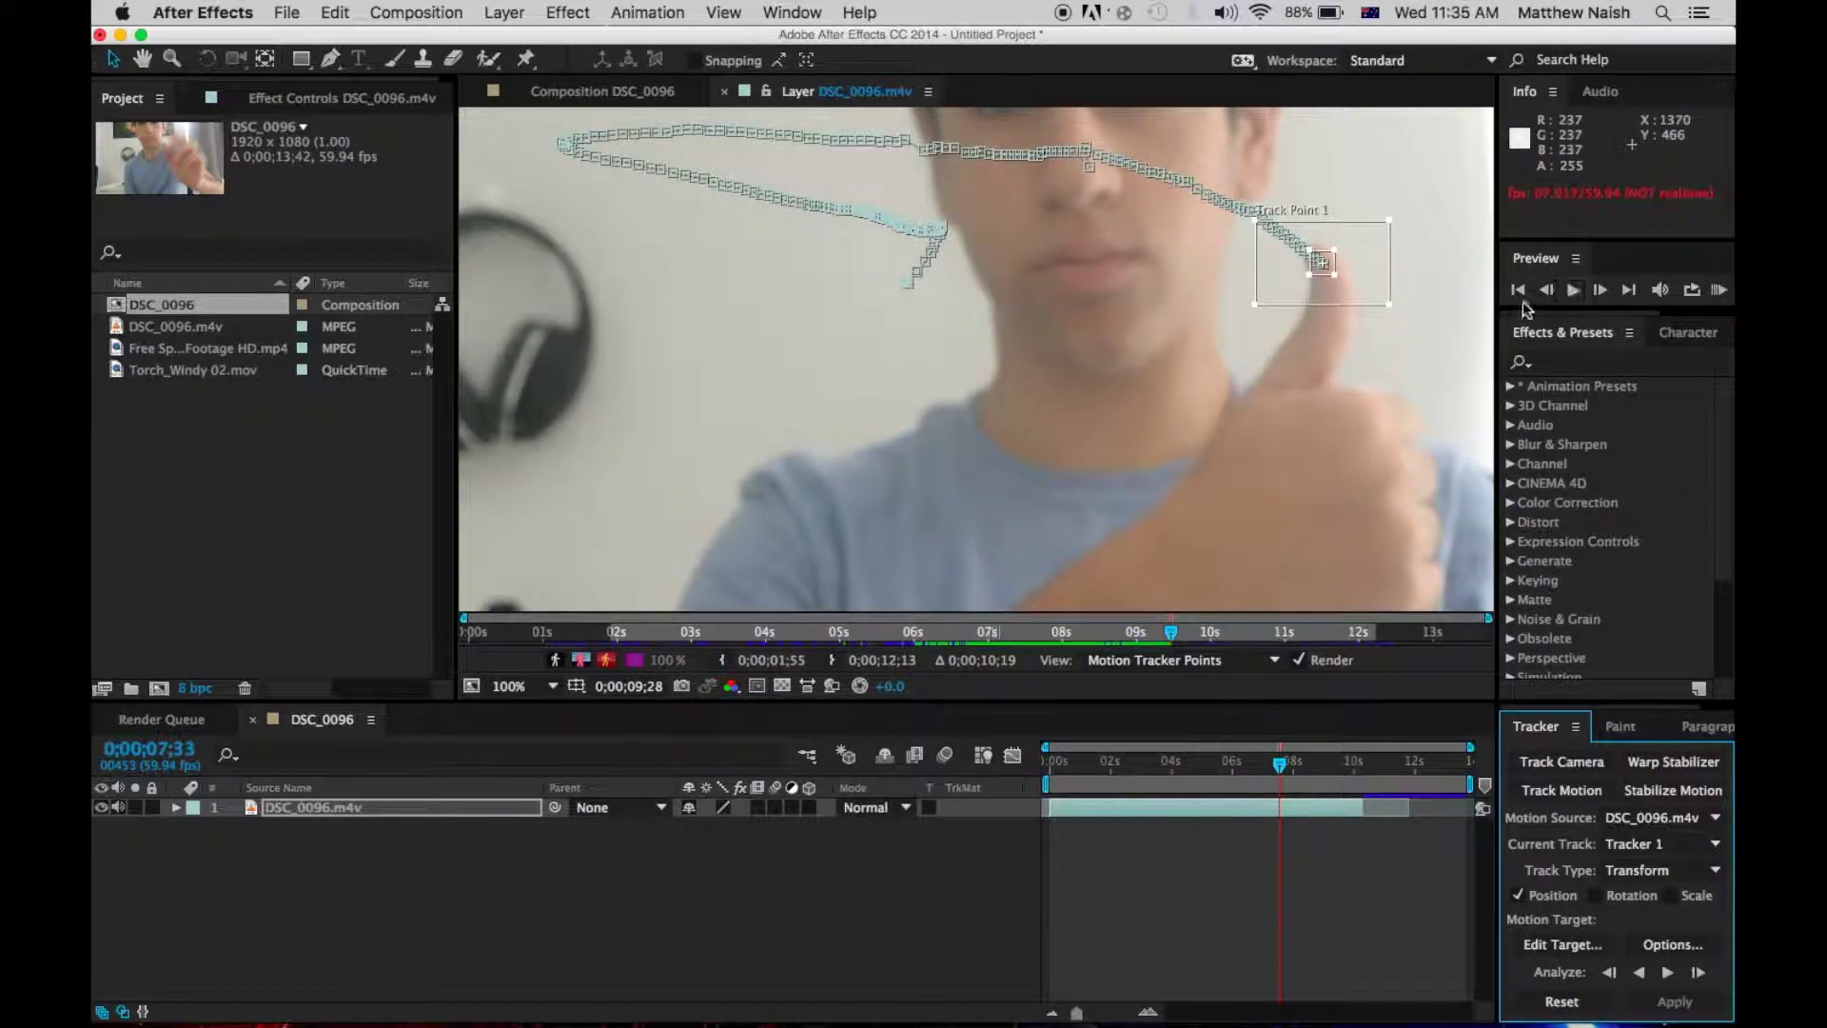
click(1551, 290)
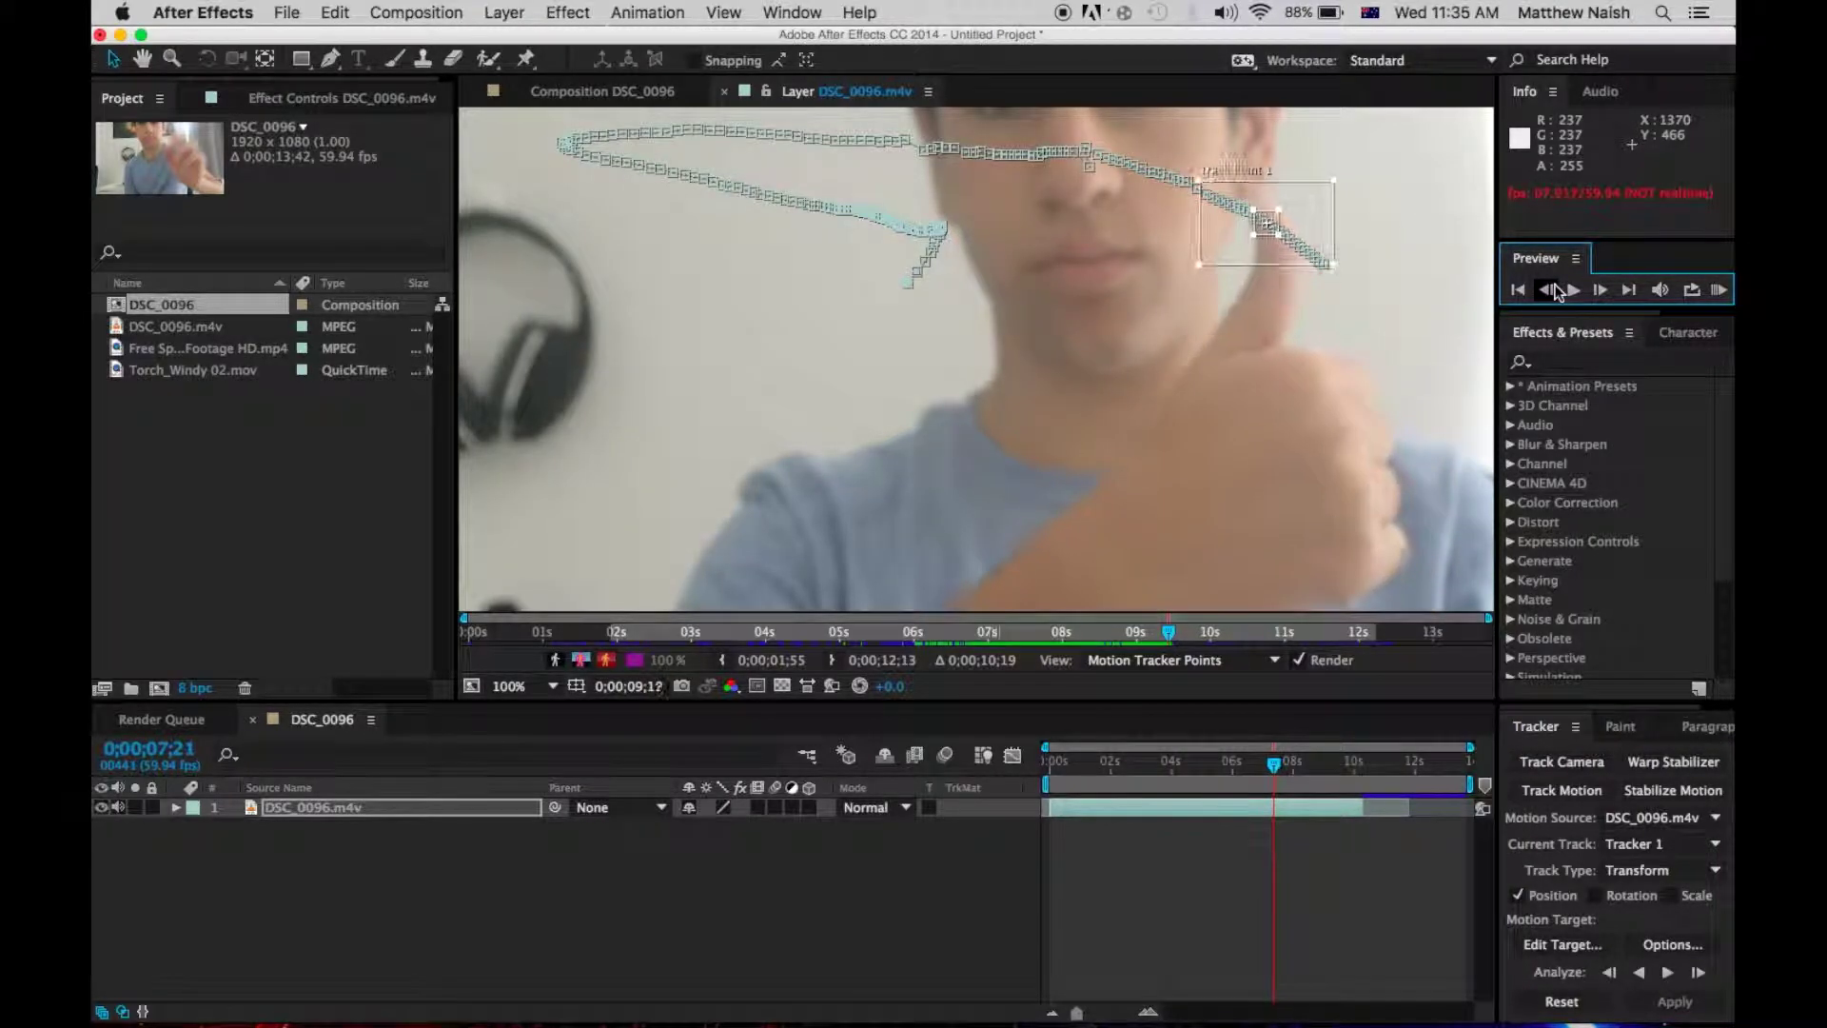
click(1557, 290)
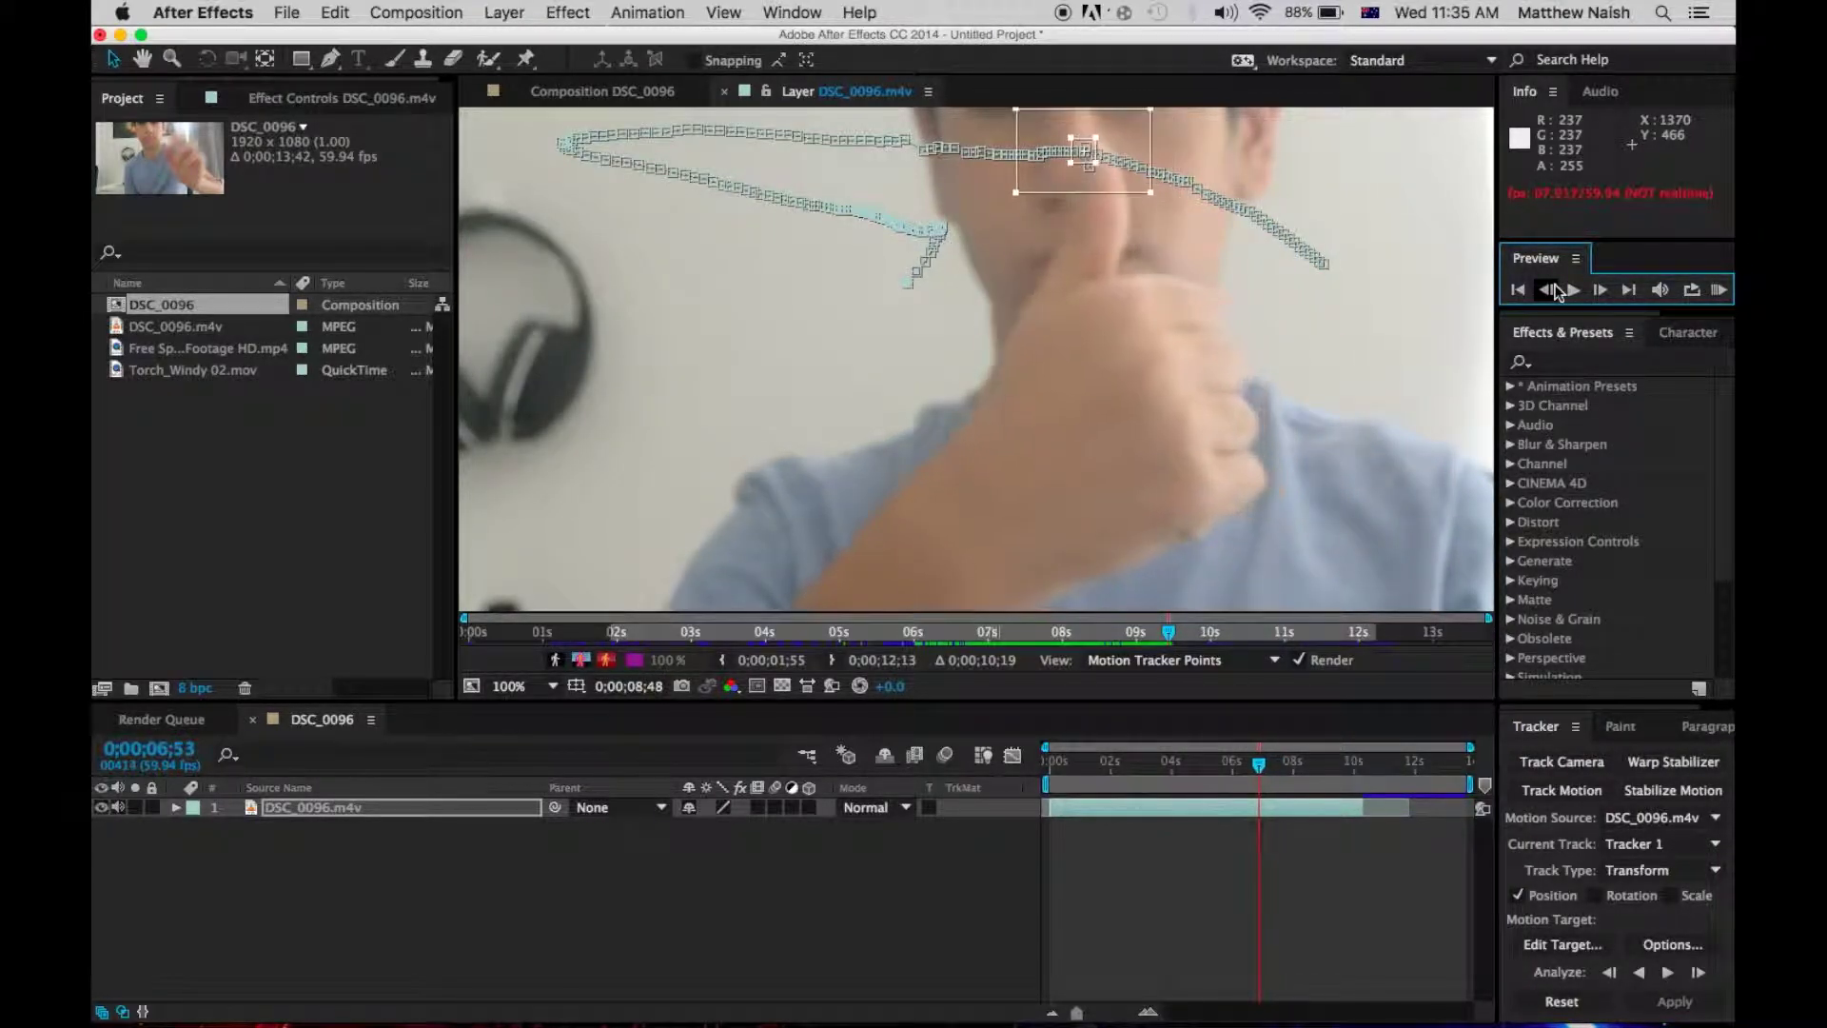
click(1602, 295)
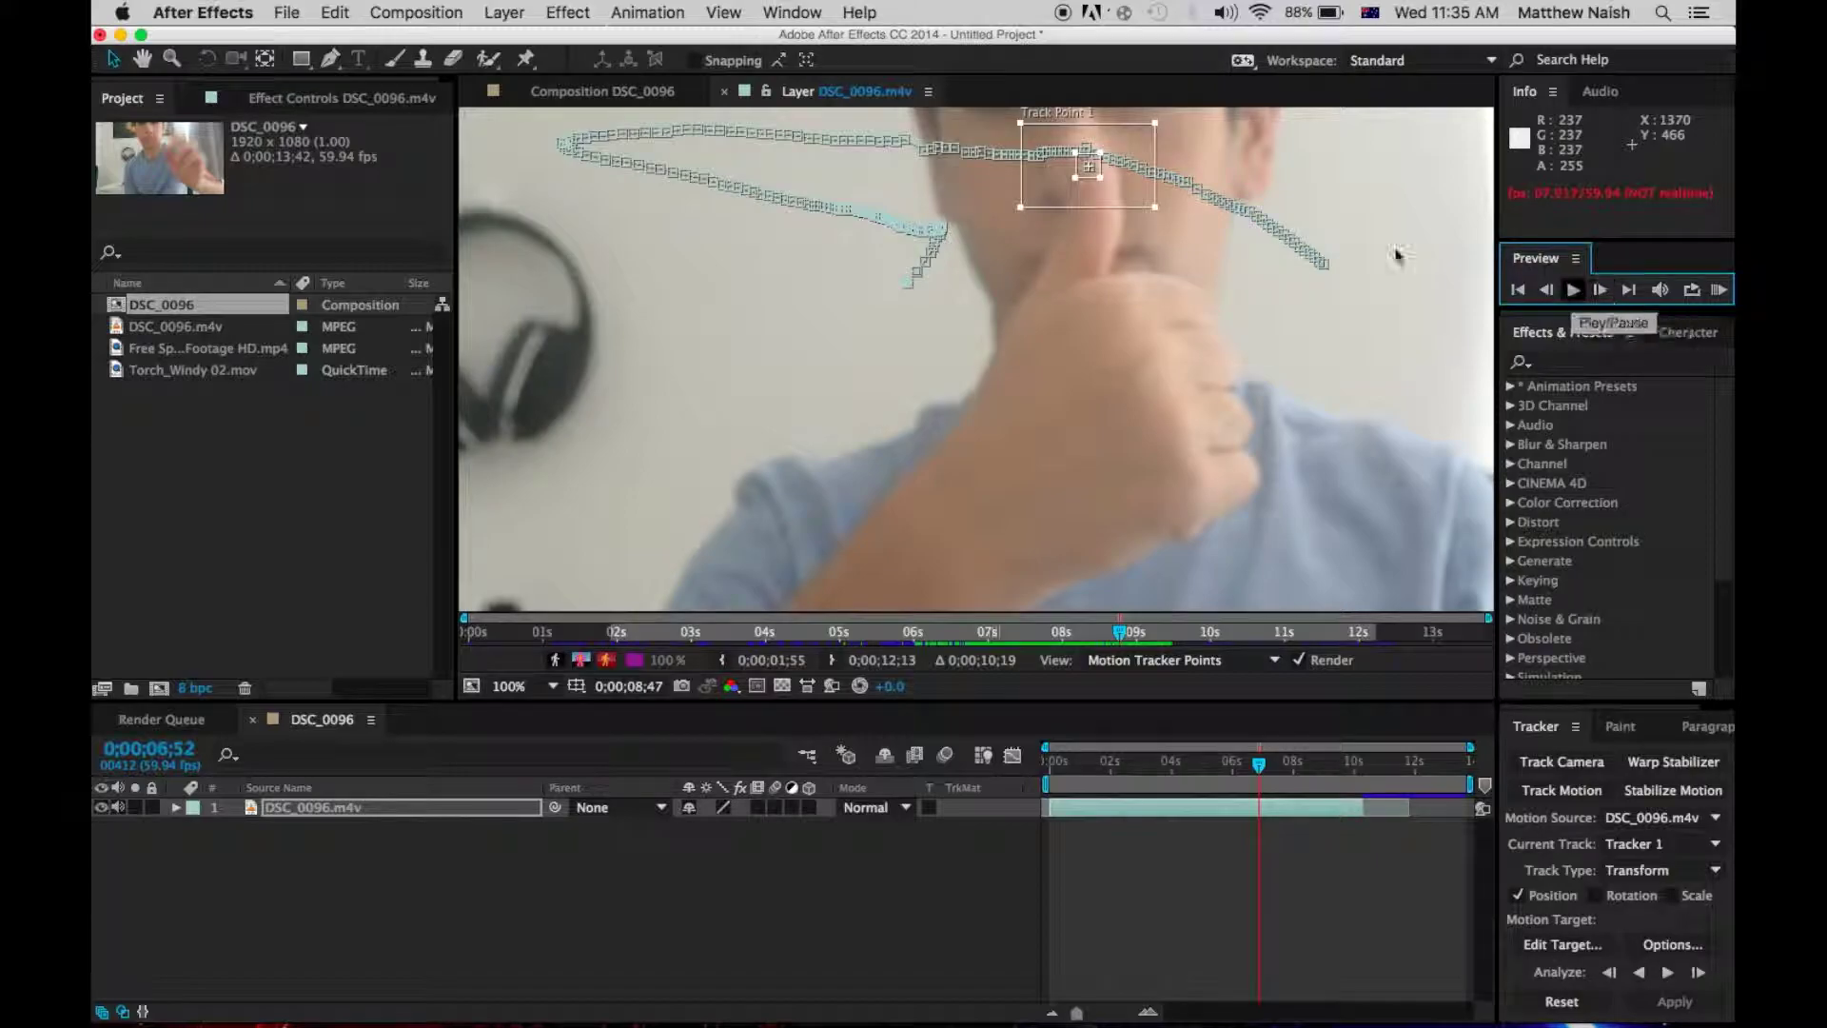
drag(1123, 181, 1124, 185)
Check the corrected track frame by frame and resume tracking forward to about 0;00;10;18.
click(1548, 291)
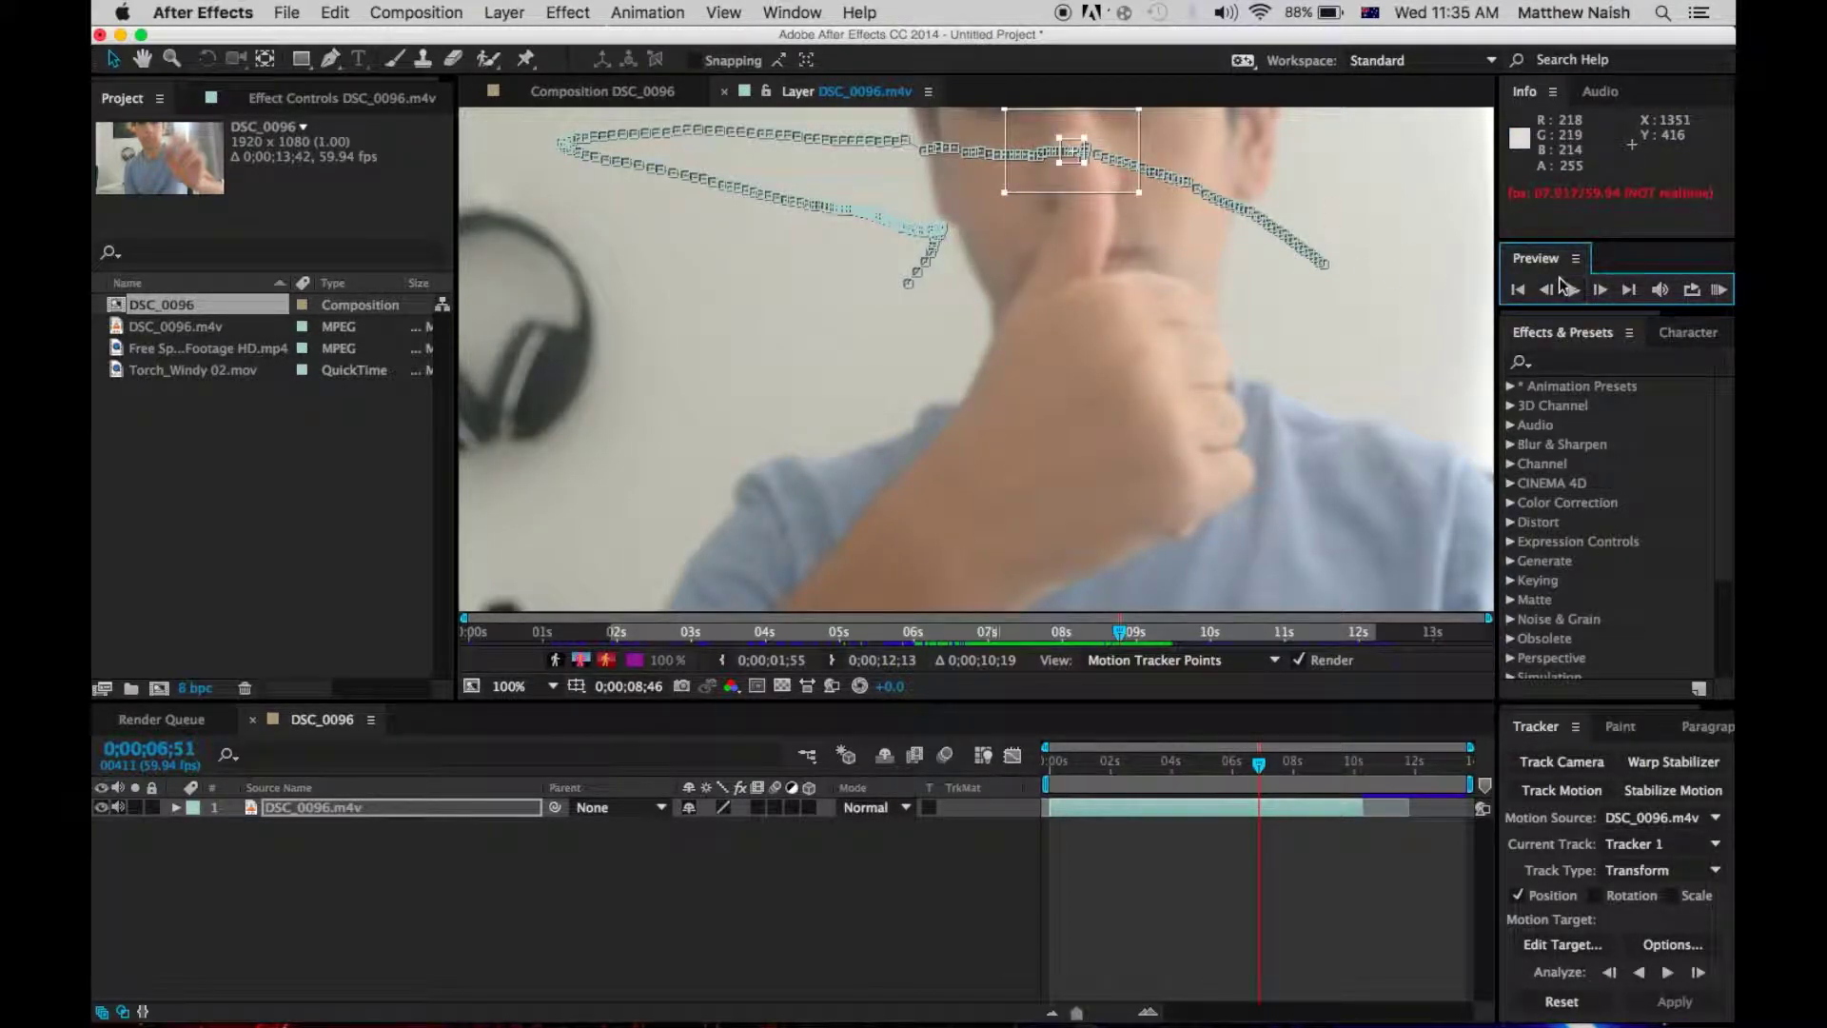
click(1601, 290)
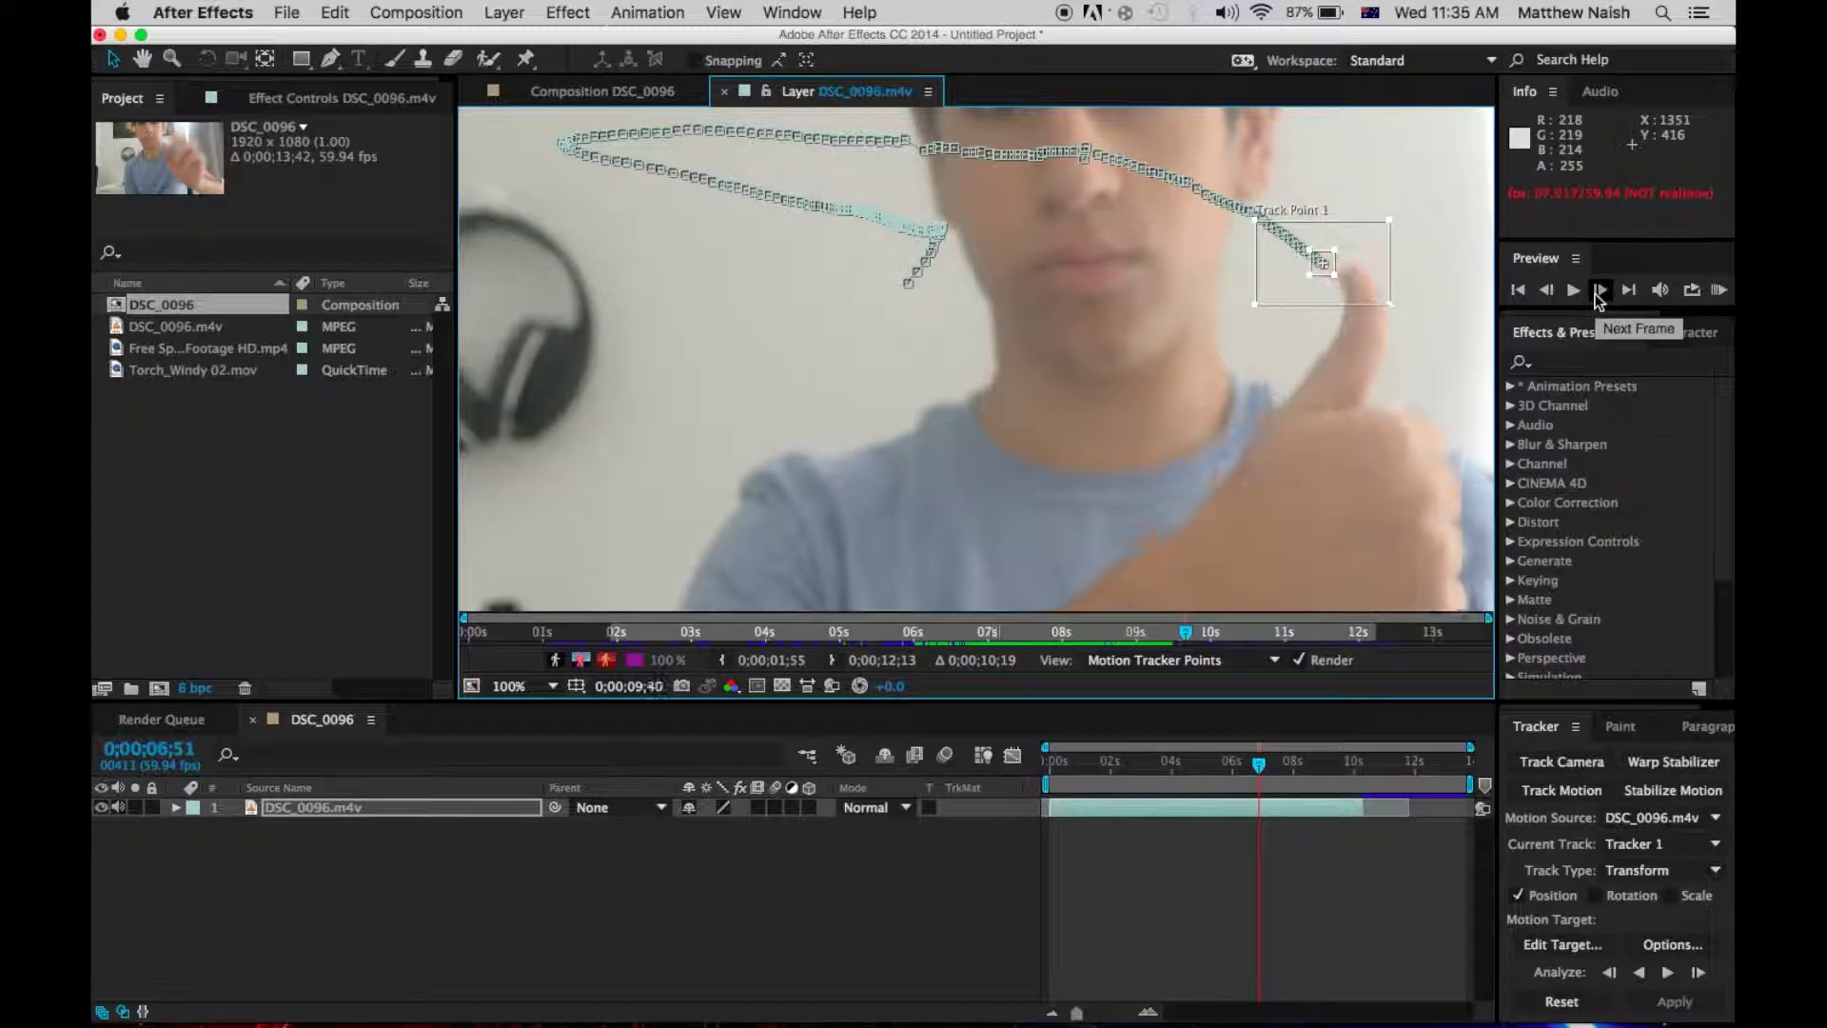
click(1544, 290)
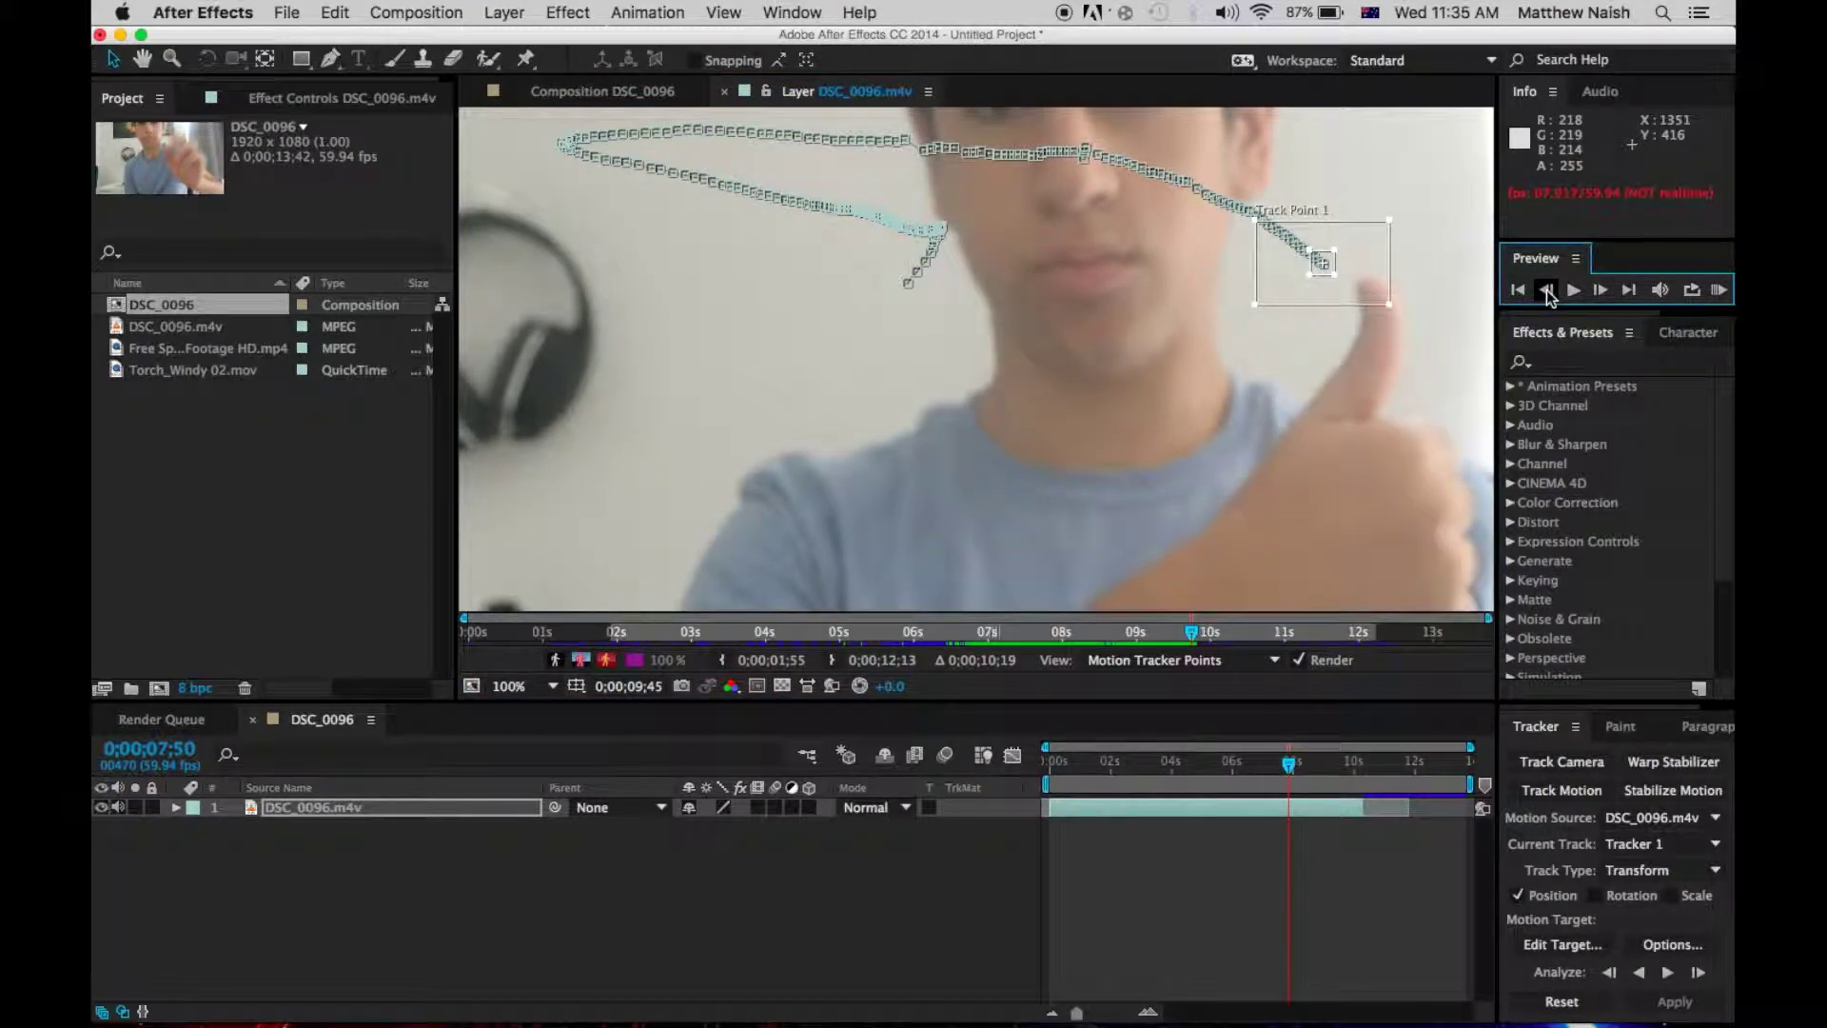
click(1548, 292)
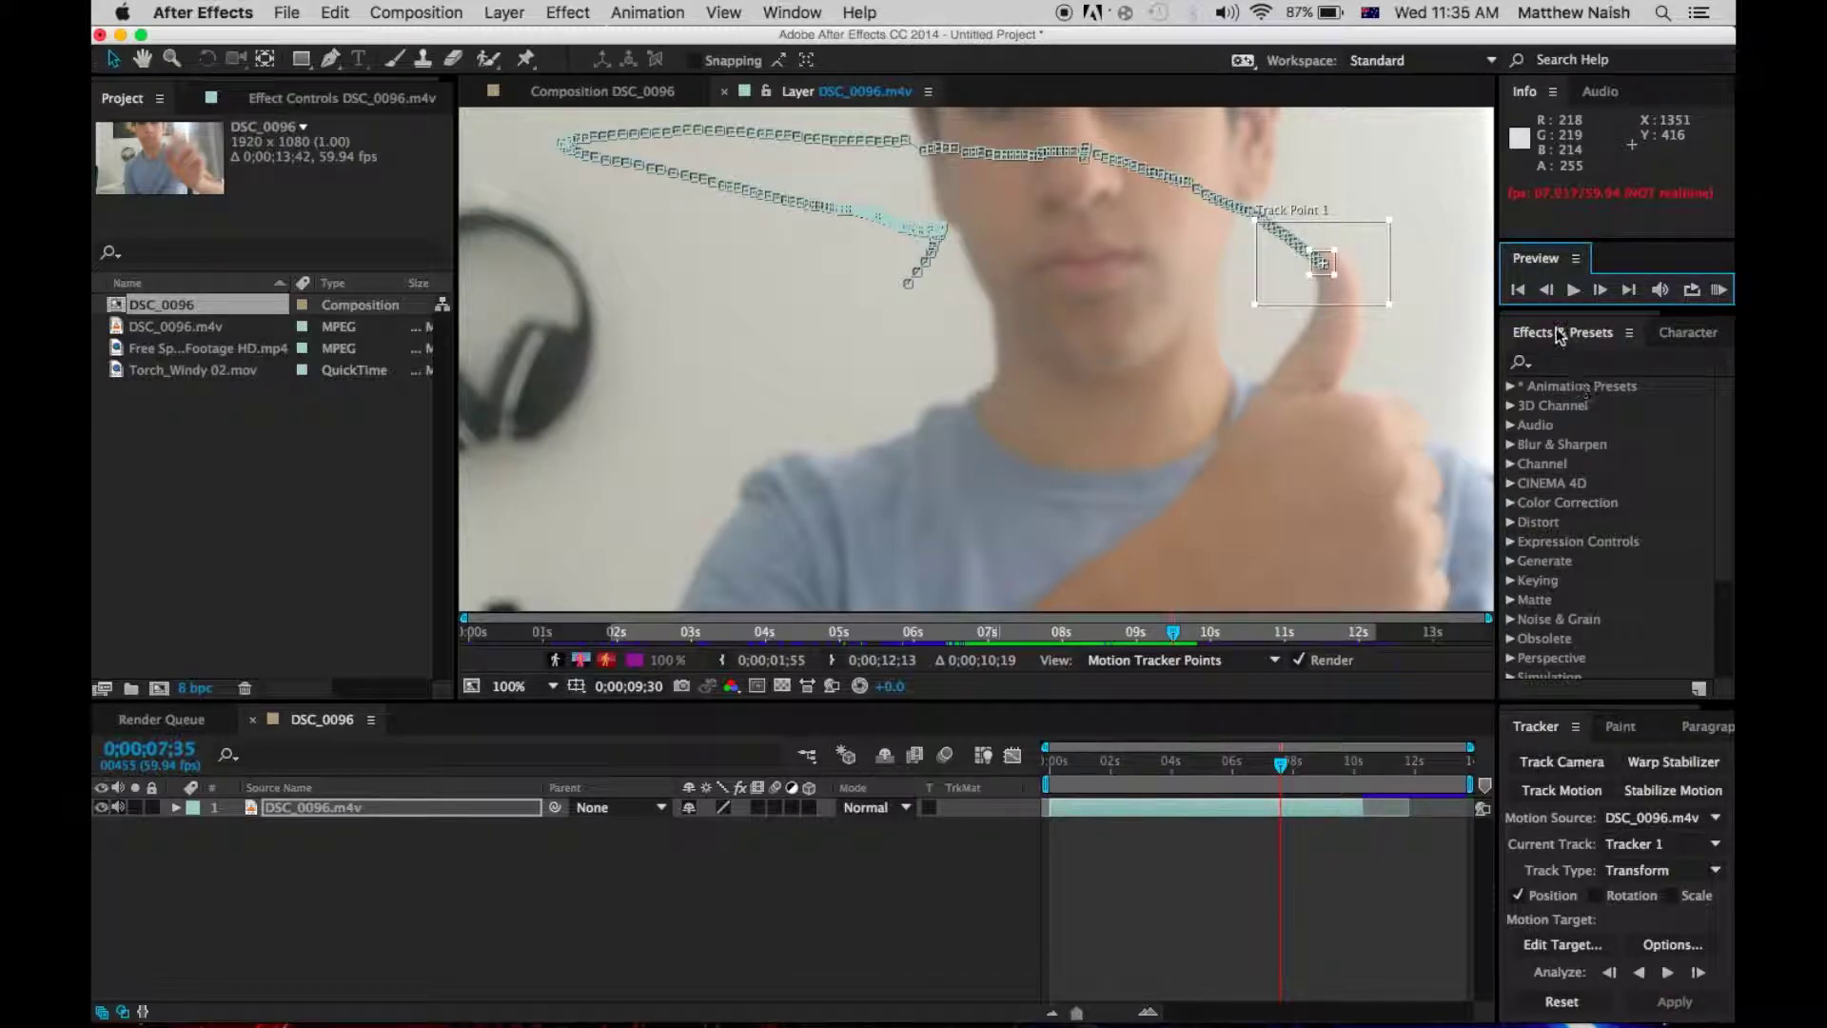
key(Page_Up)
key(Page_Up)
key(Page_Up)
click(1672, 975)
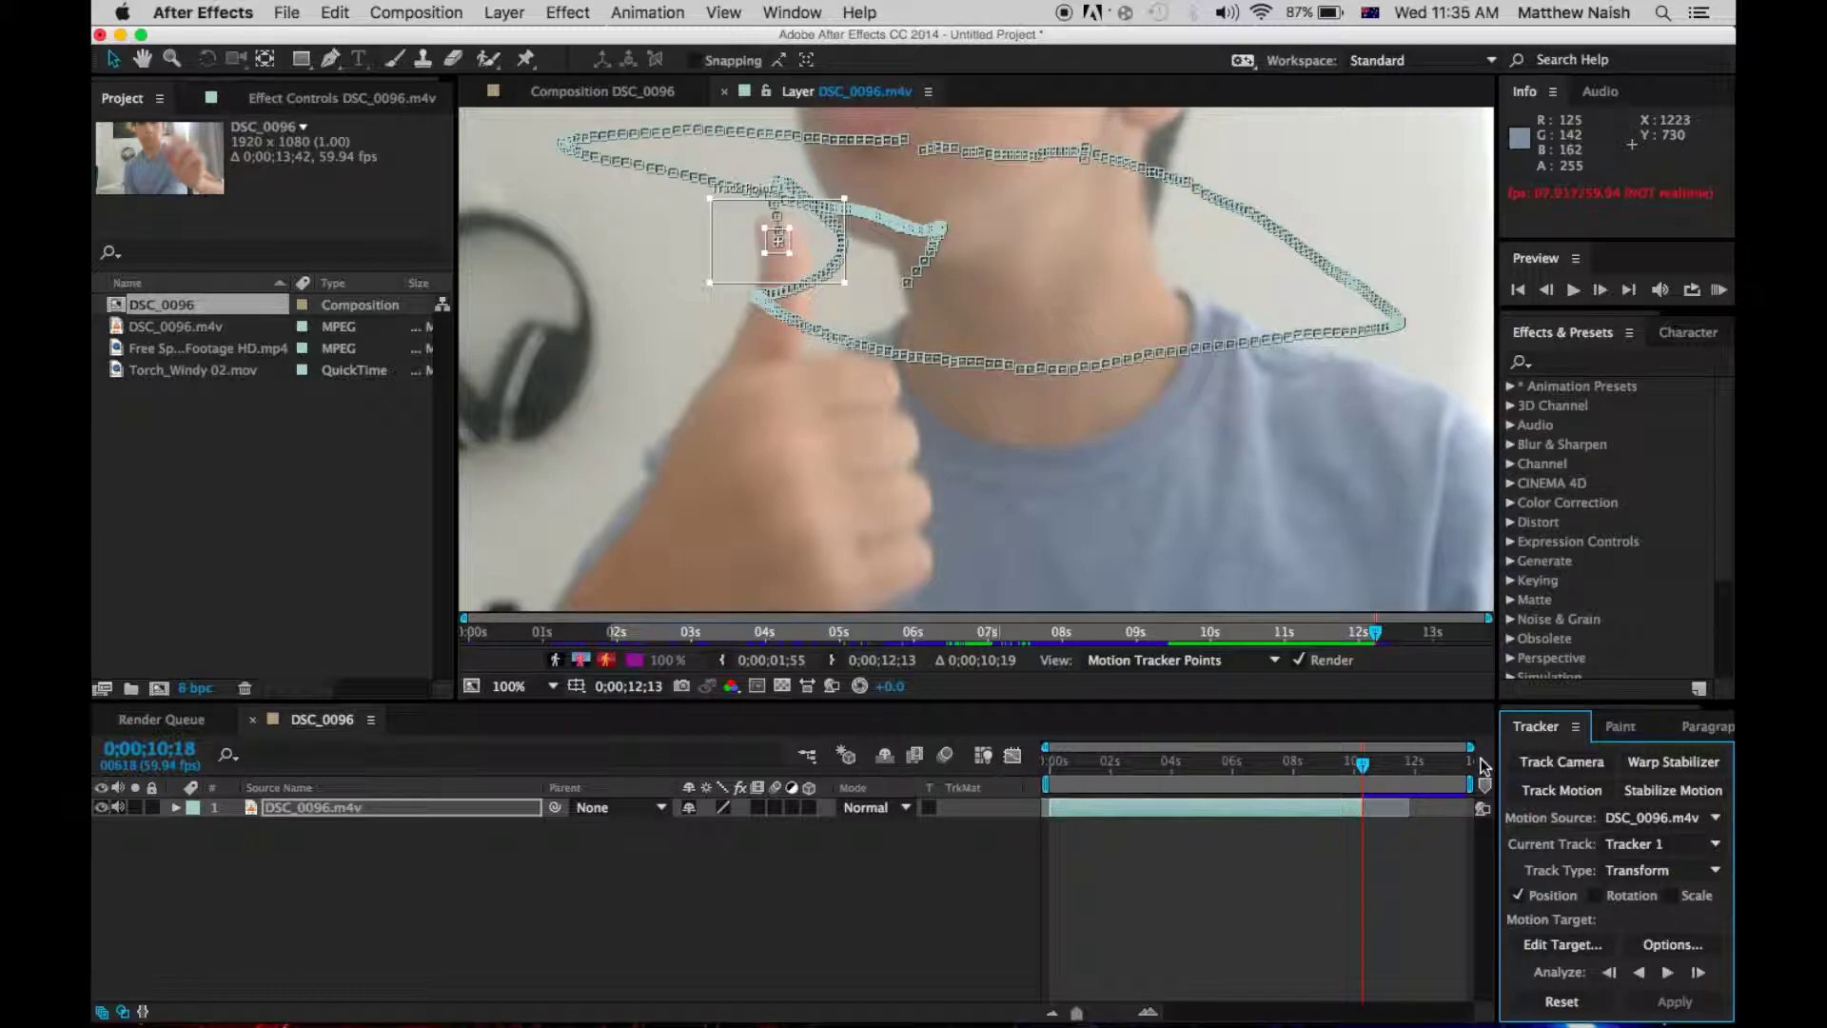
click(519, 687)
Fit the view, then add a Null Object layer and name it Thumb Null.
click(522, 650)
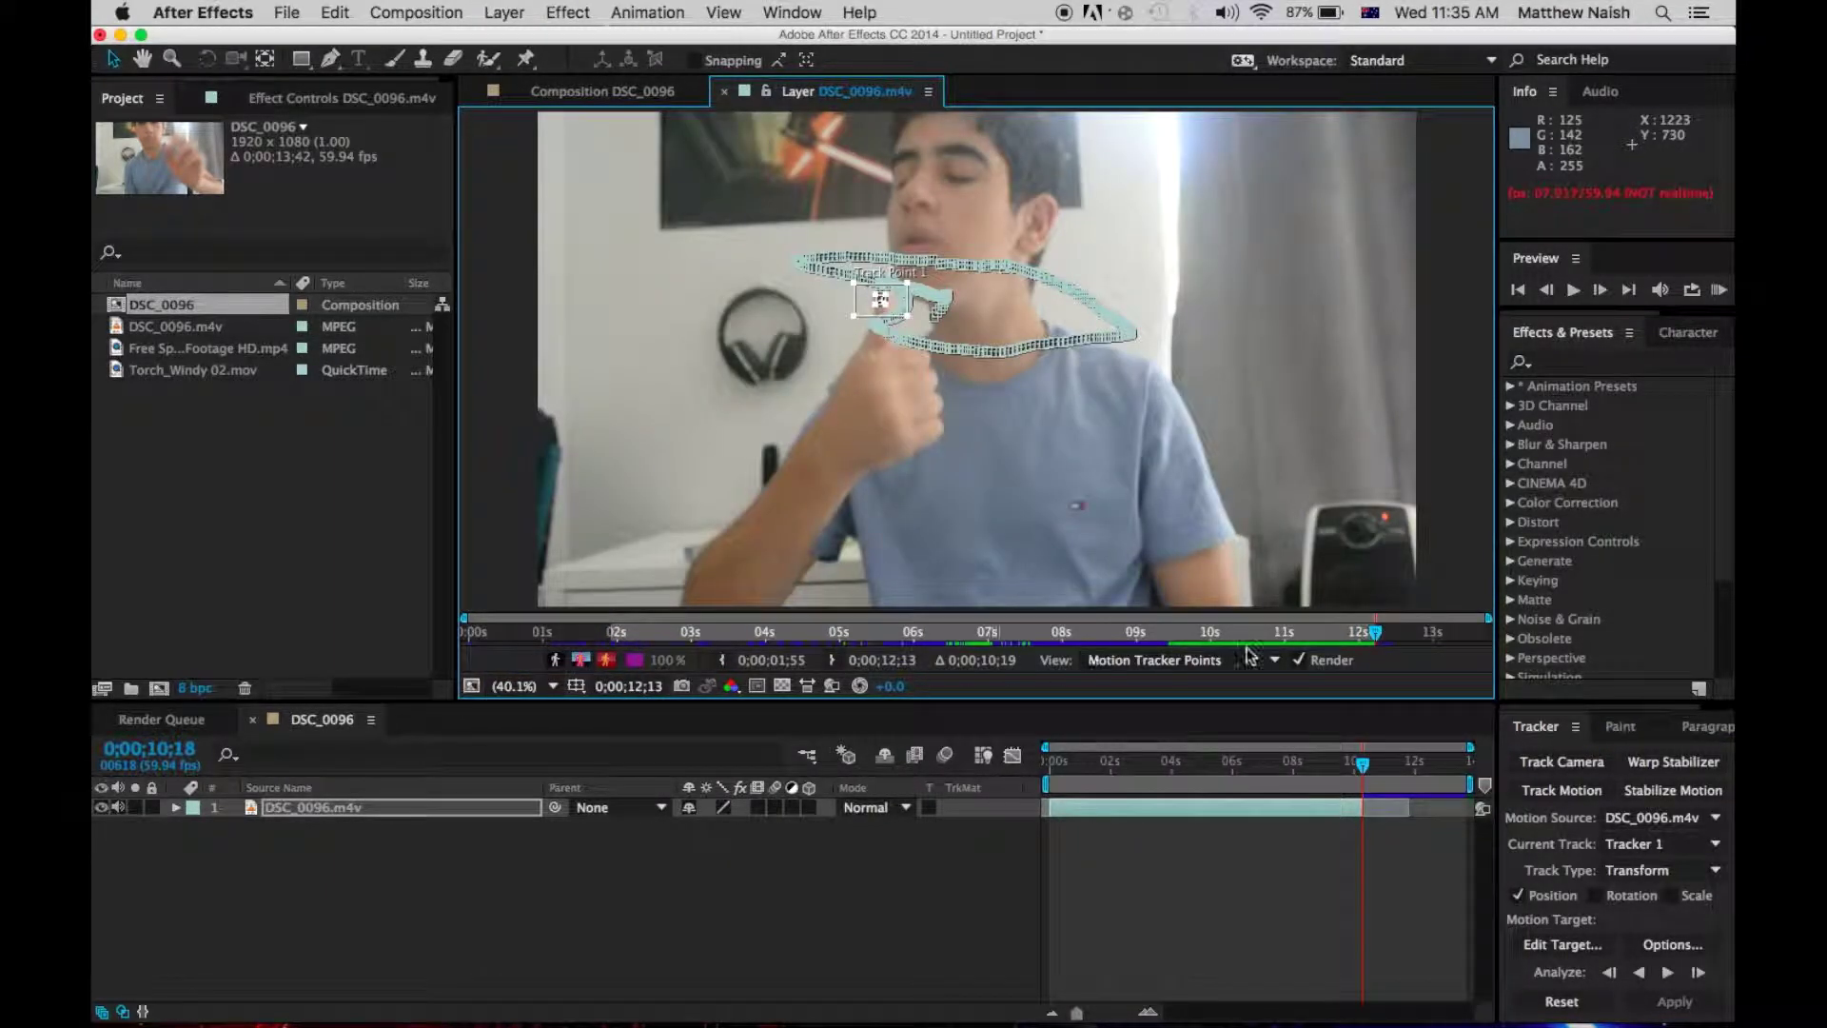
right_click(455, 870)
mouse_move(552, 786)
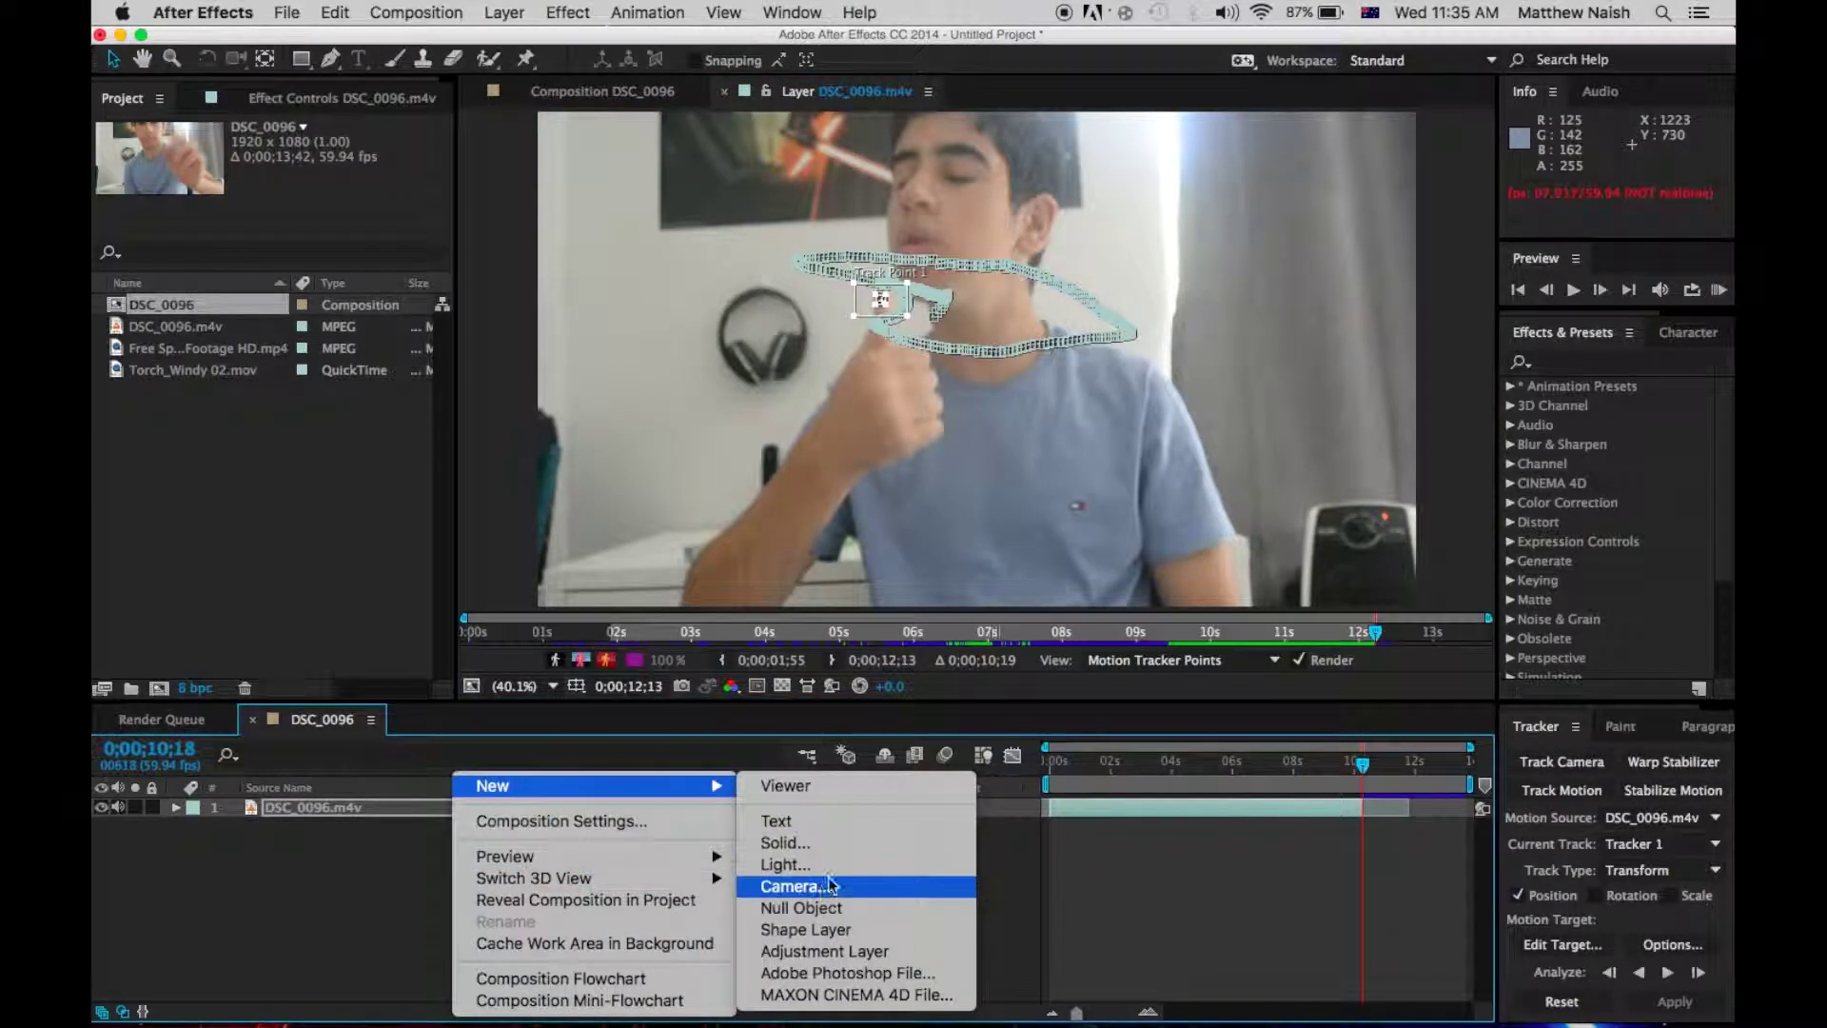
click(809, 907)
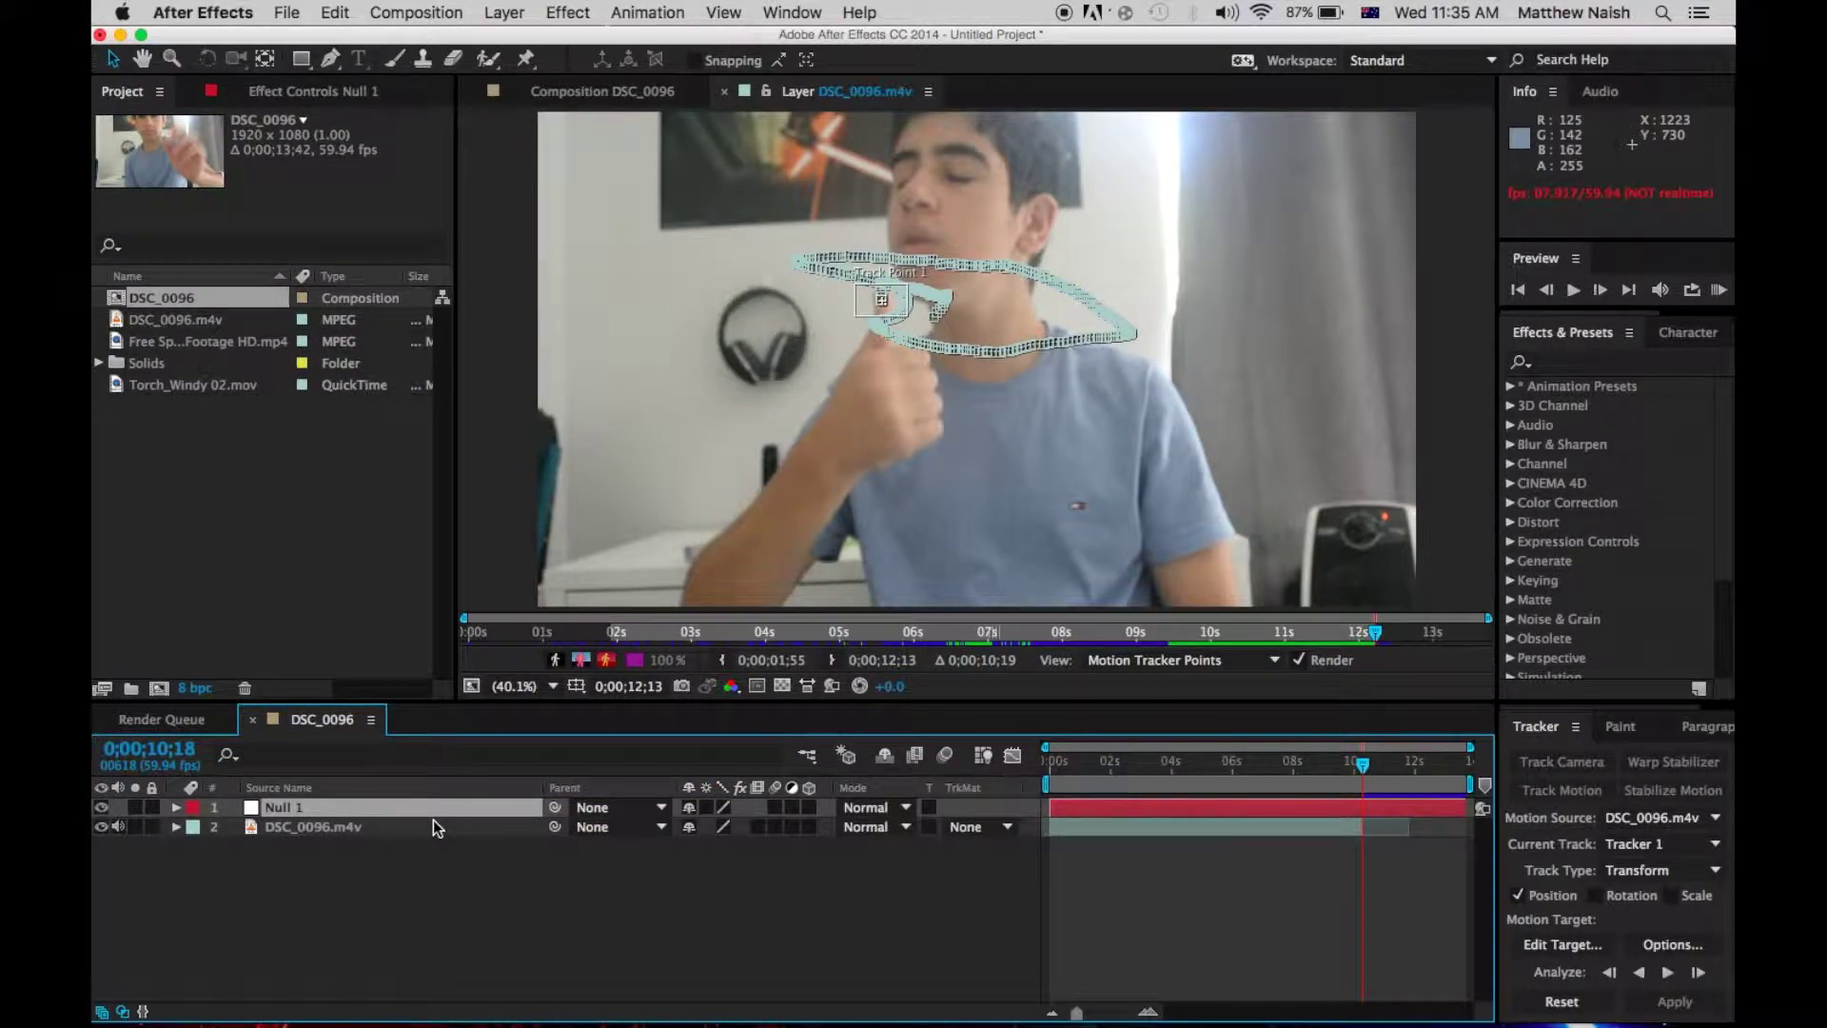
key(Return)
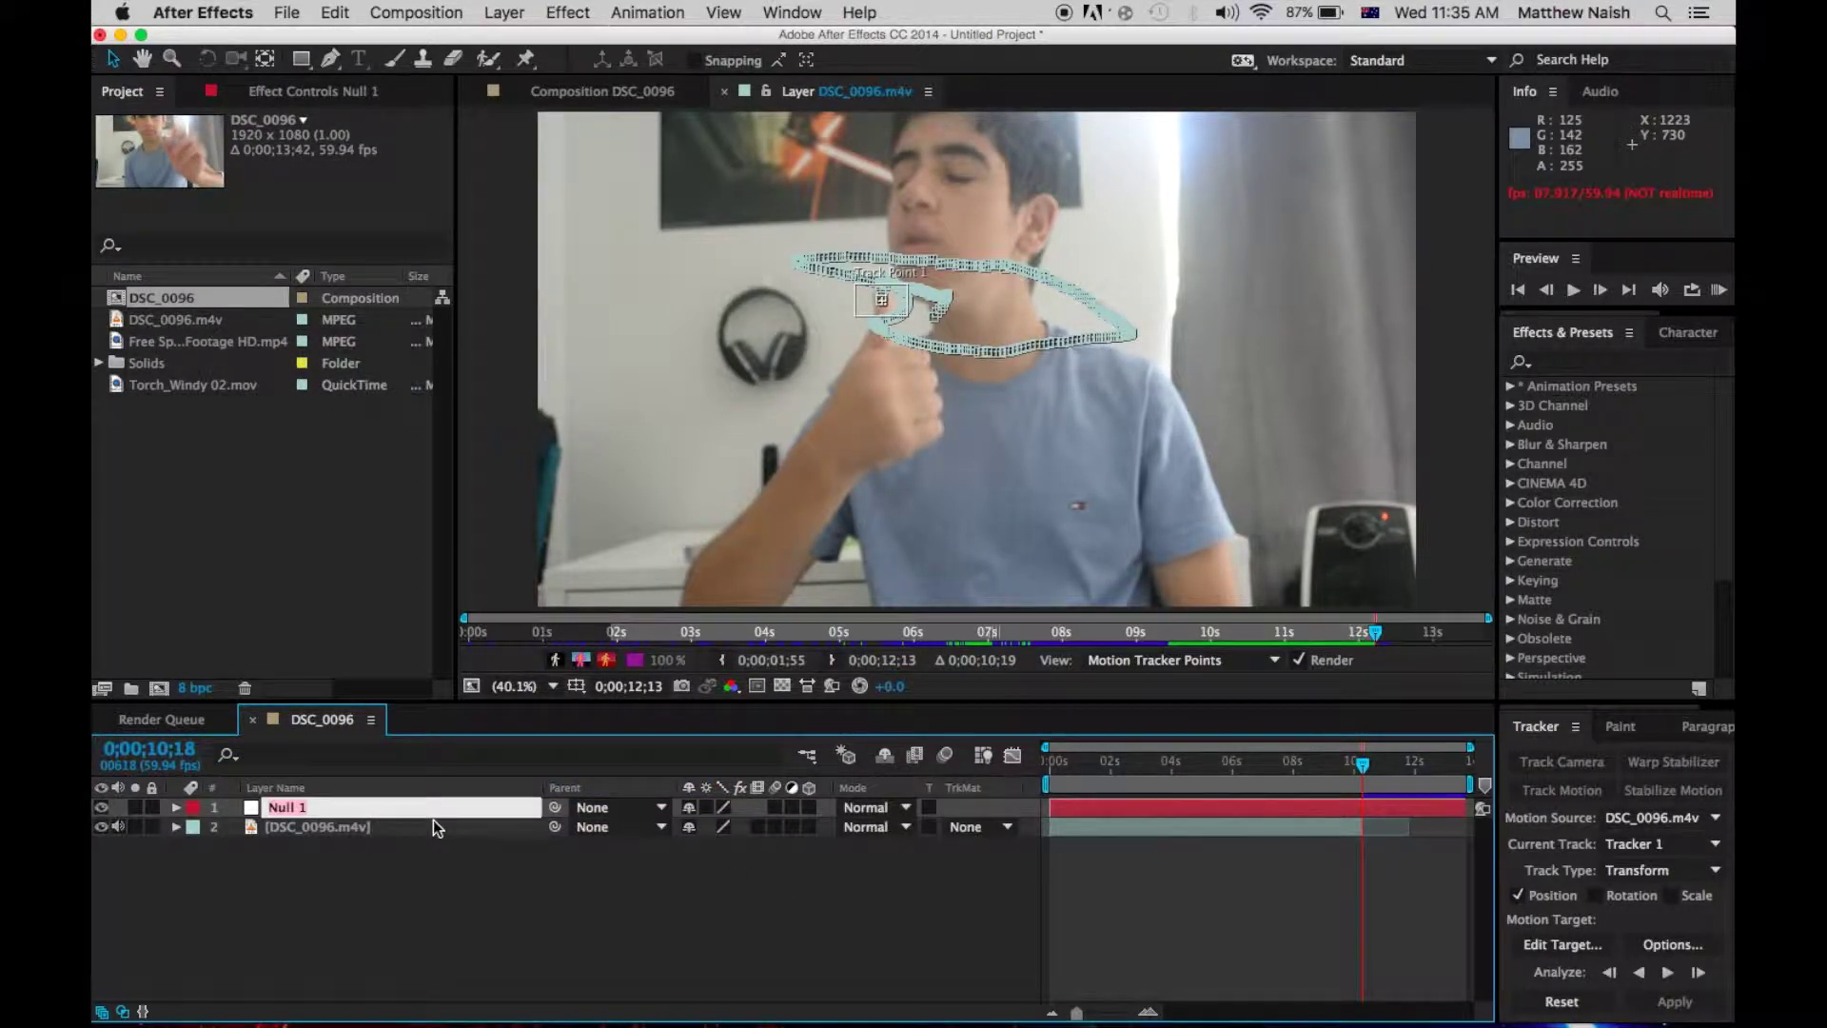
text(Thumb)
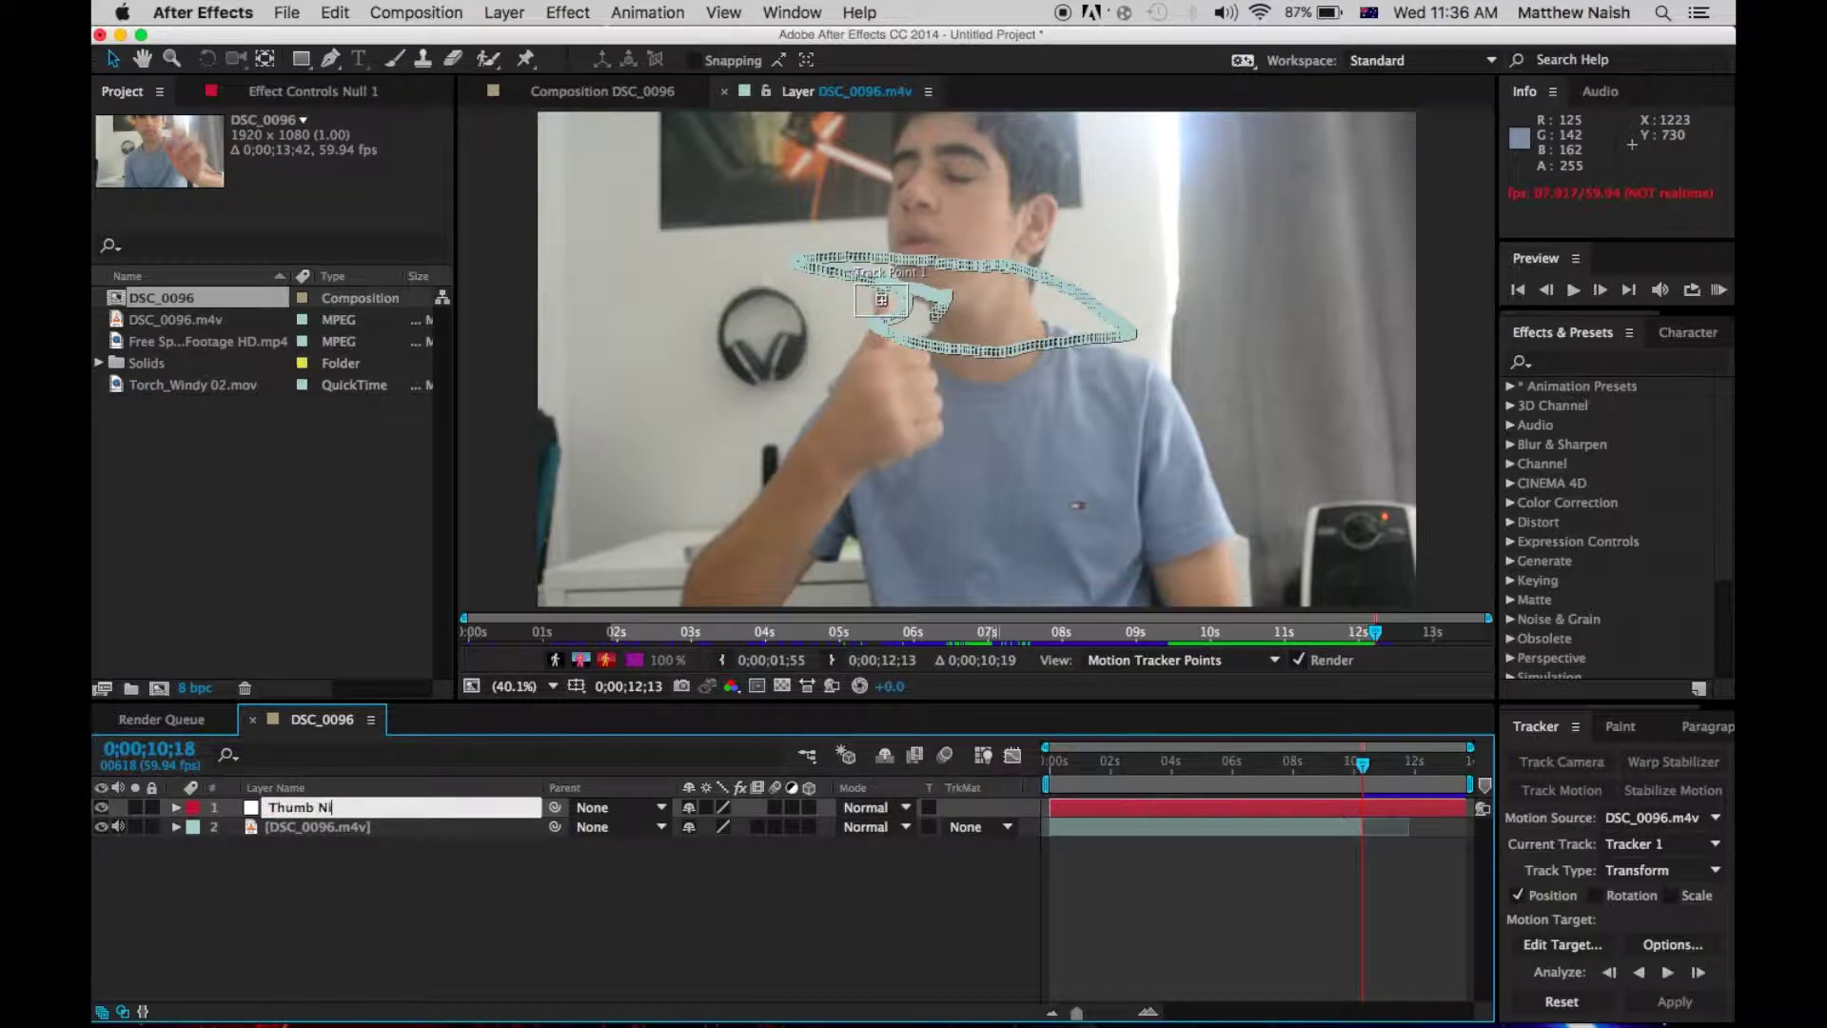
key(Return)
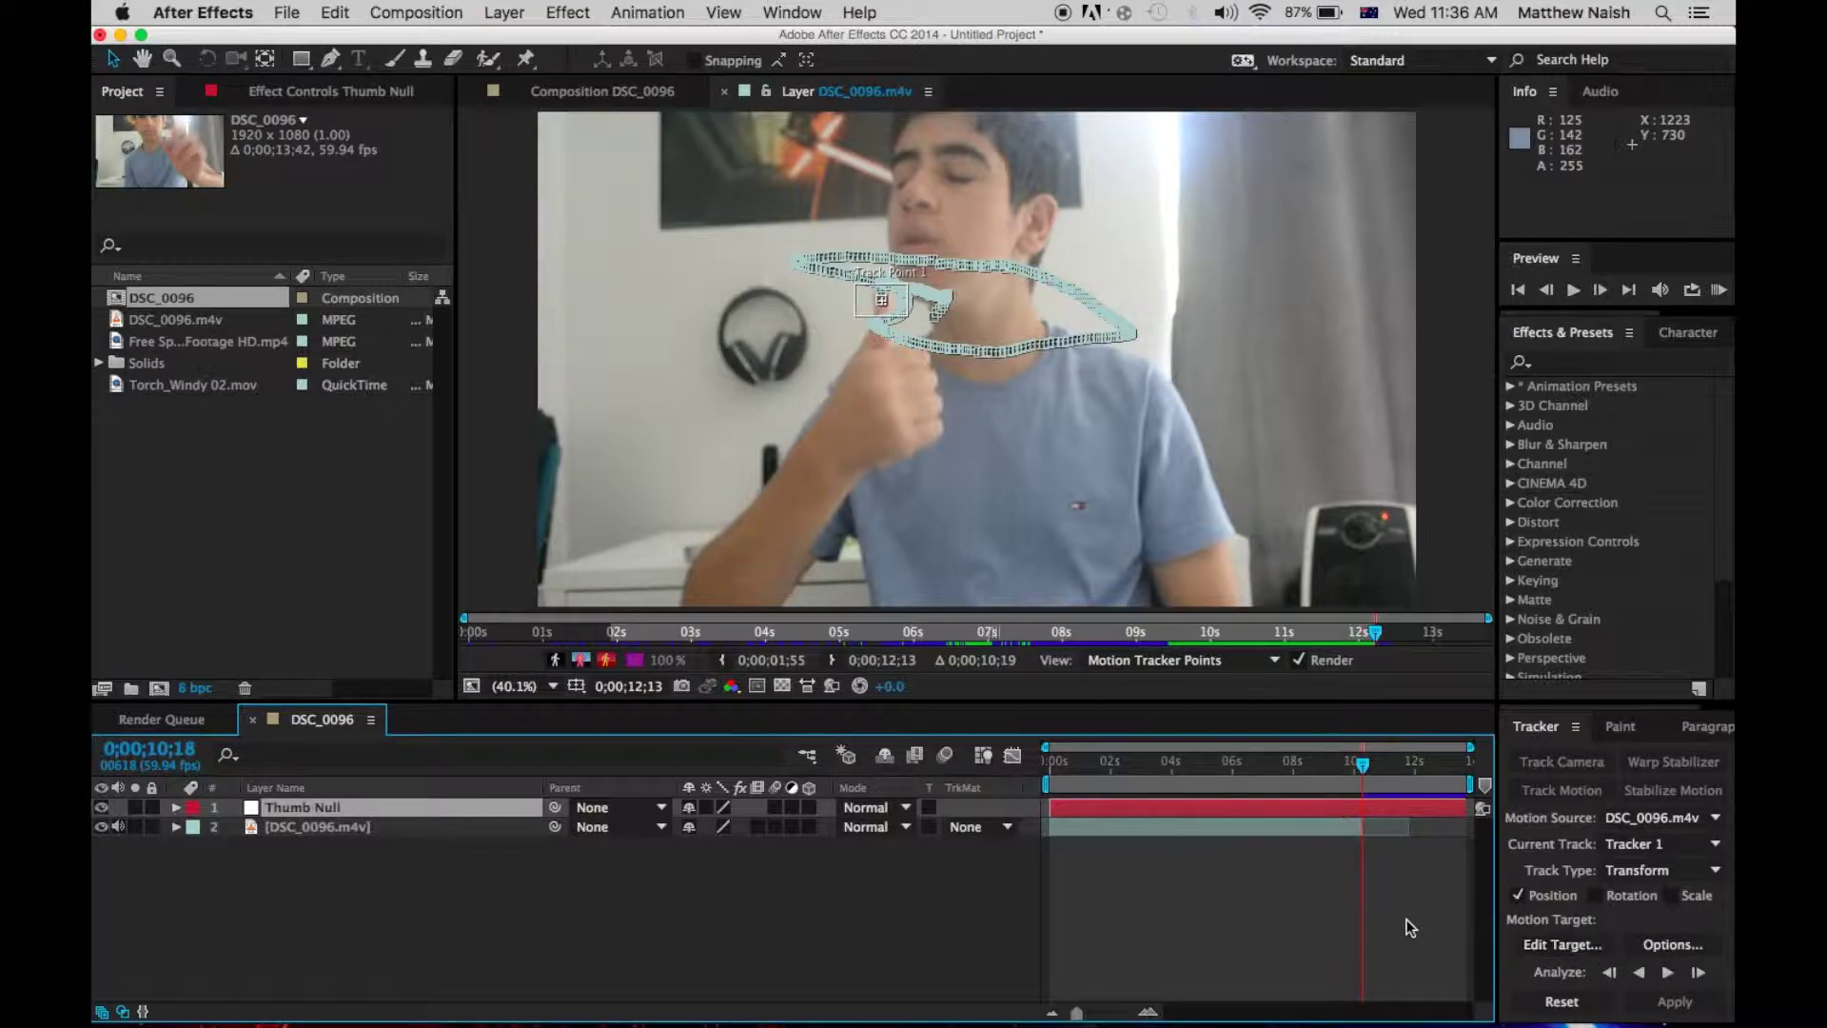
Set Thumb Null as the tracker's motion target and apply the X and Y track to it.
click(1320, 832)
click(1571, 947)
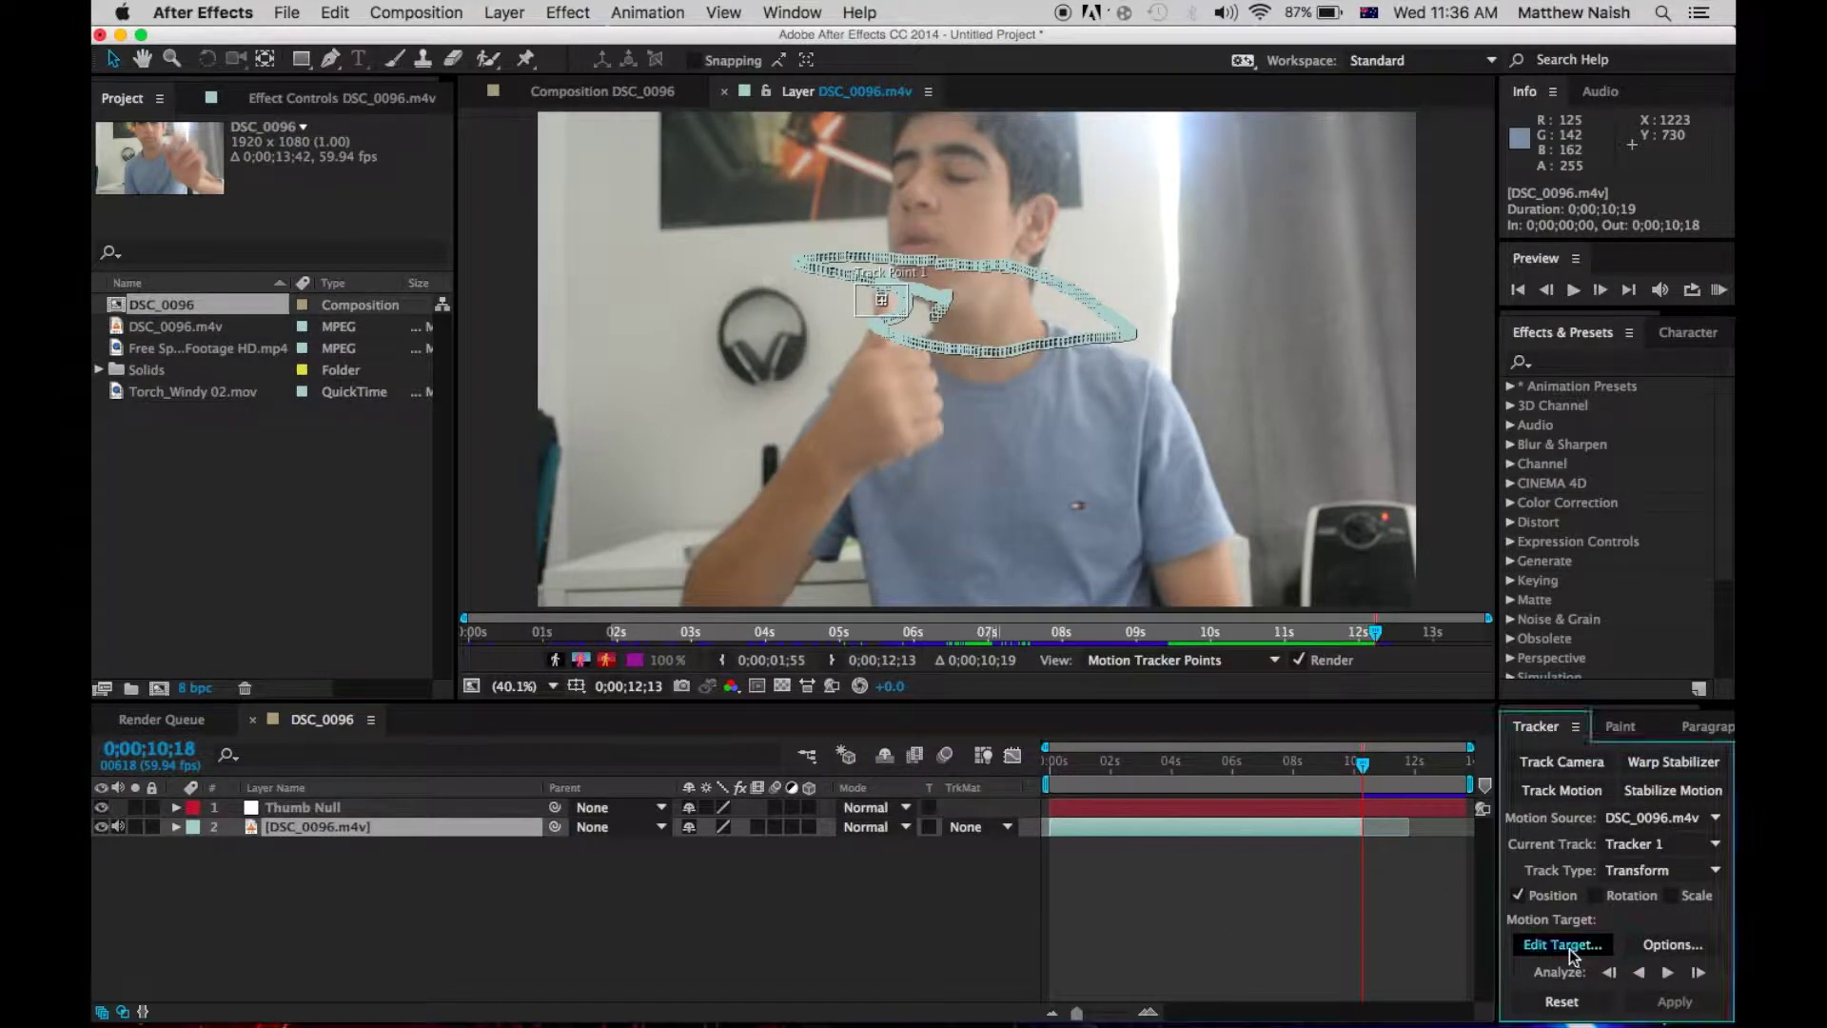
click(904, 530)
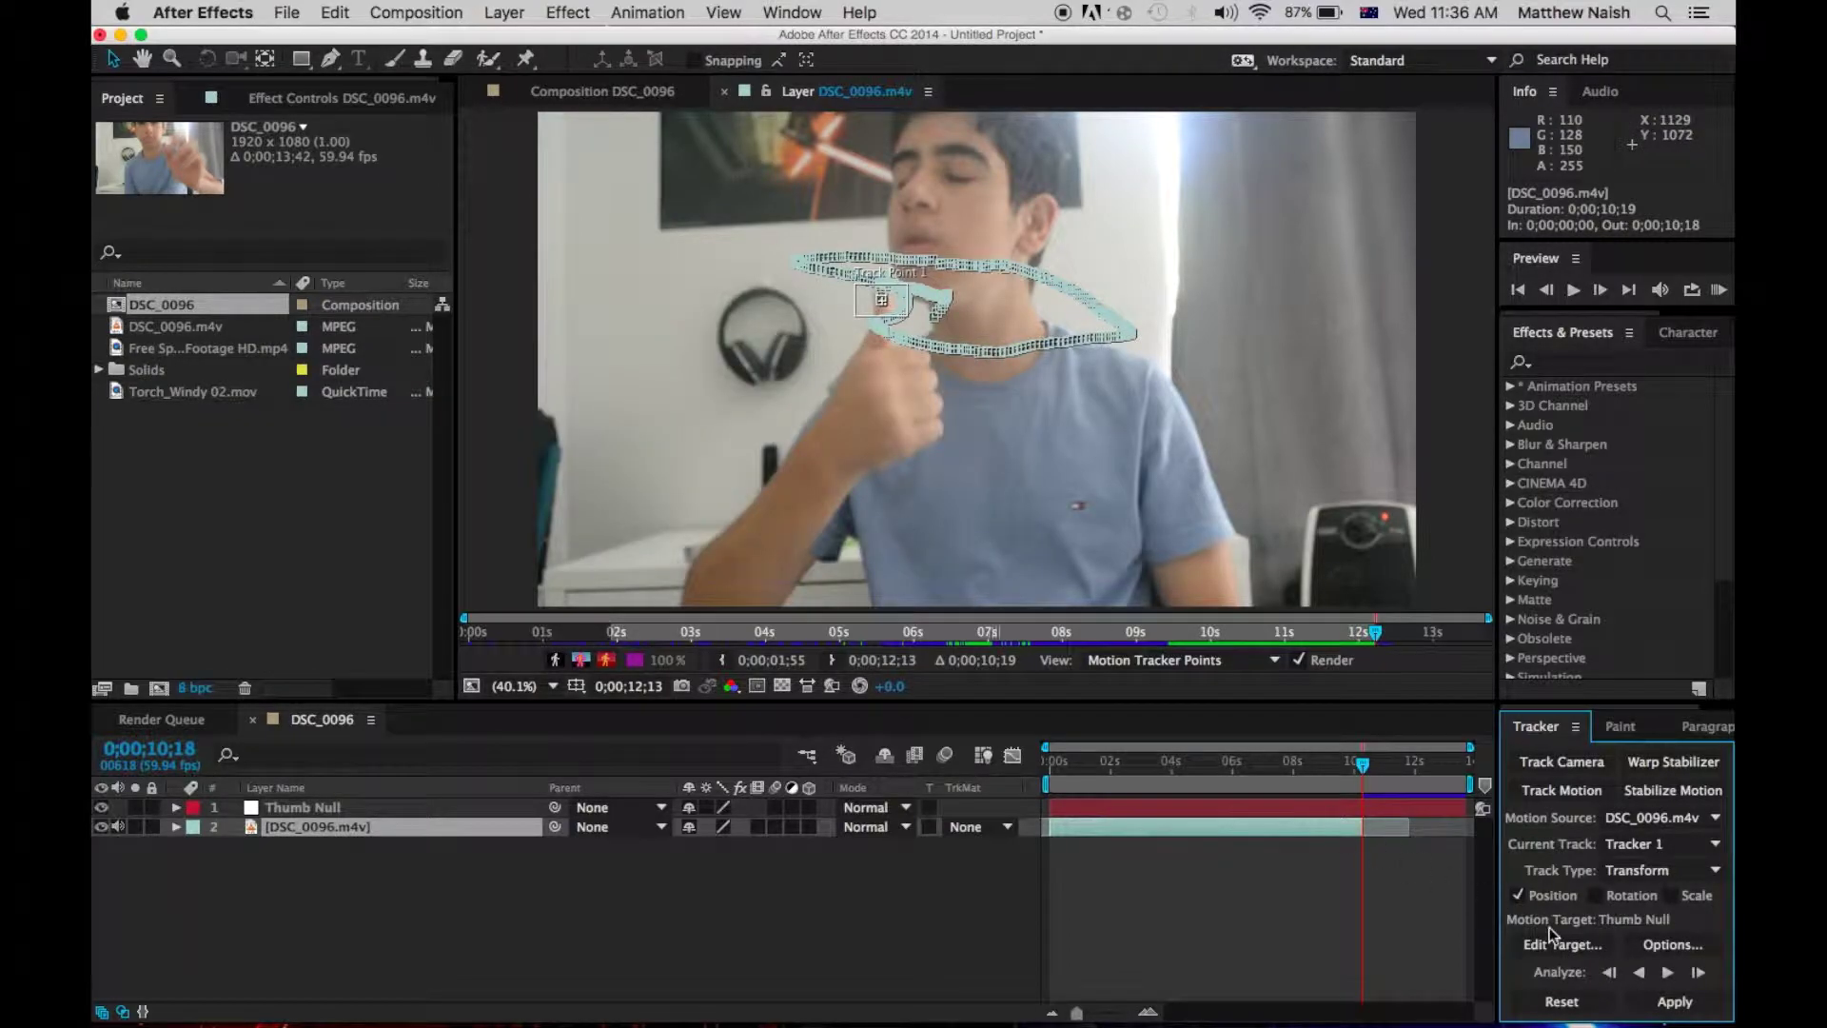
click(1673, 1003)
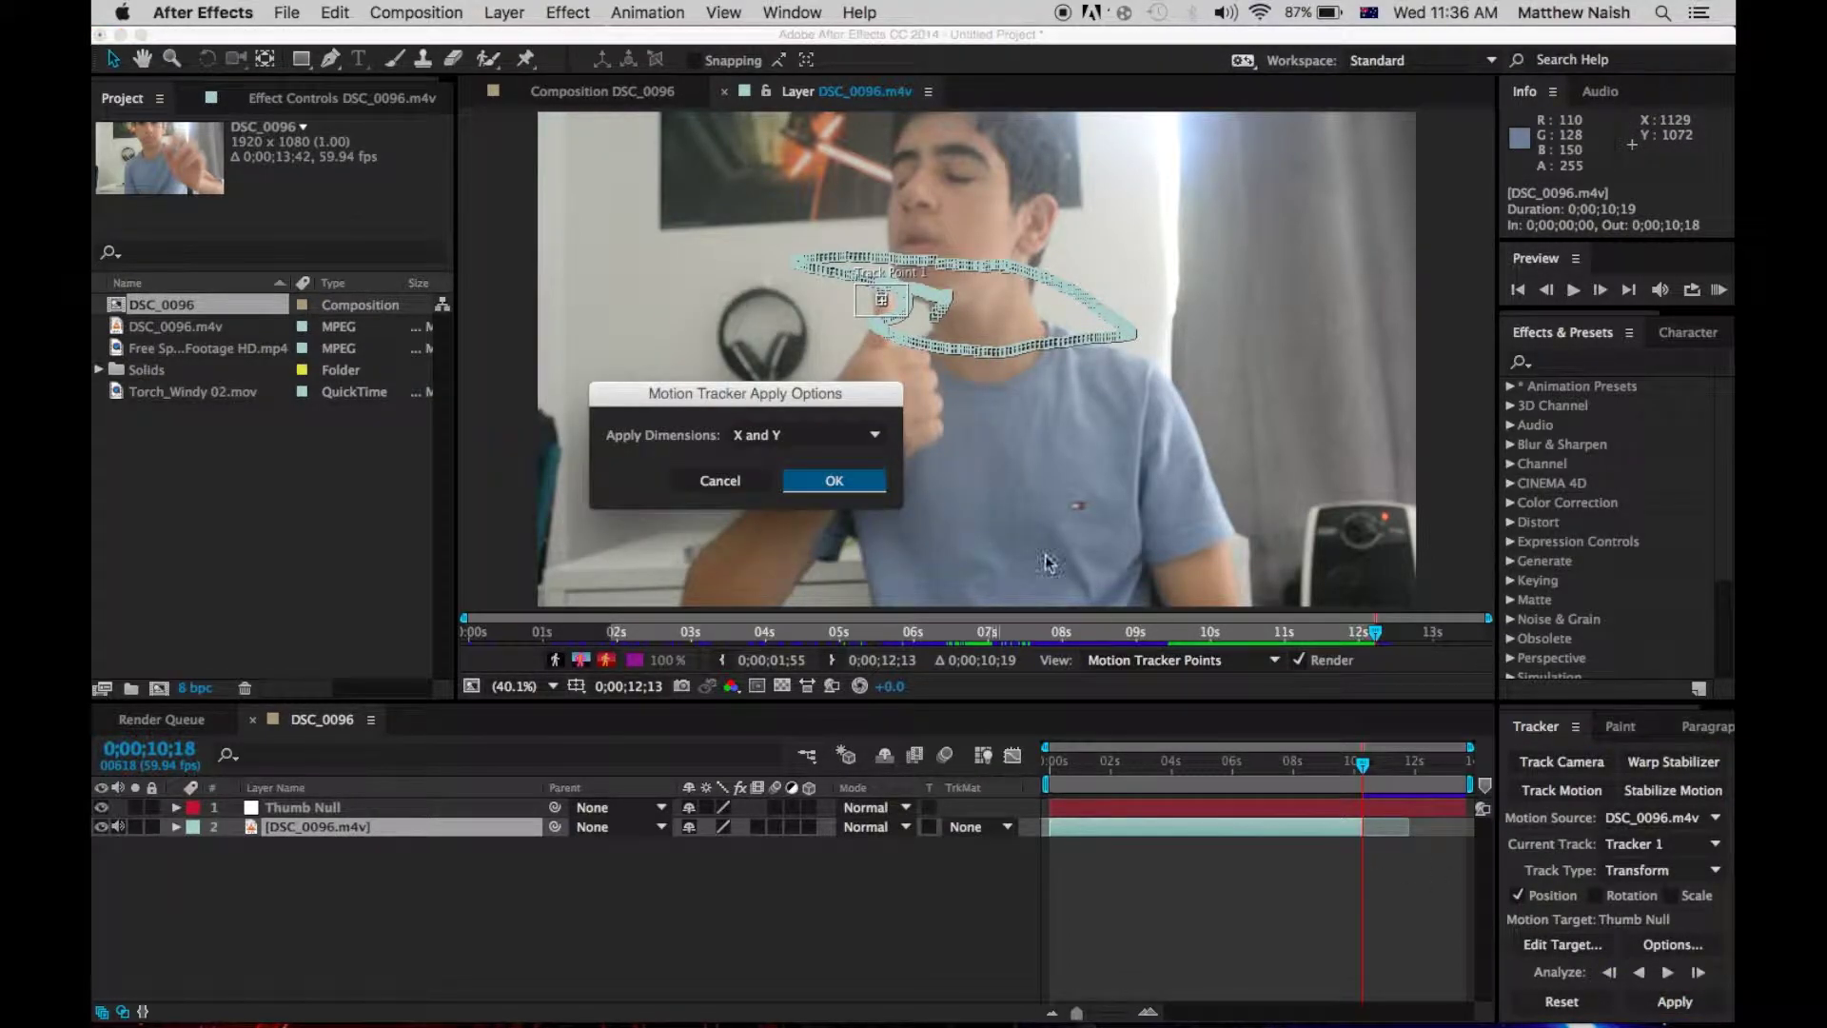
click(836, 482)
drag(1368, 776, 1019, 755)
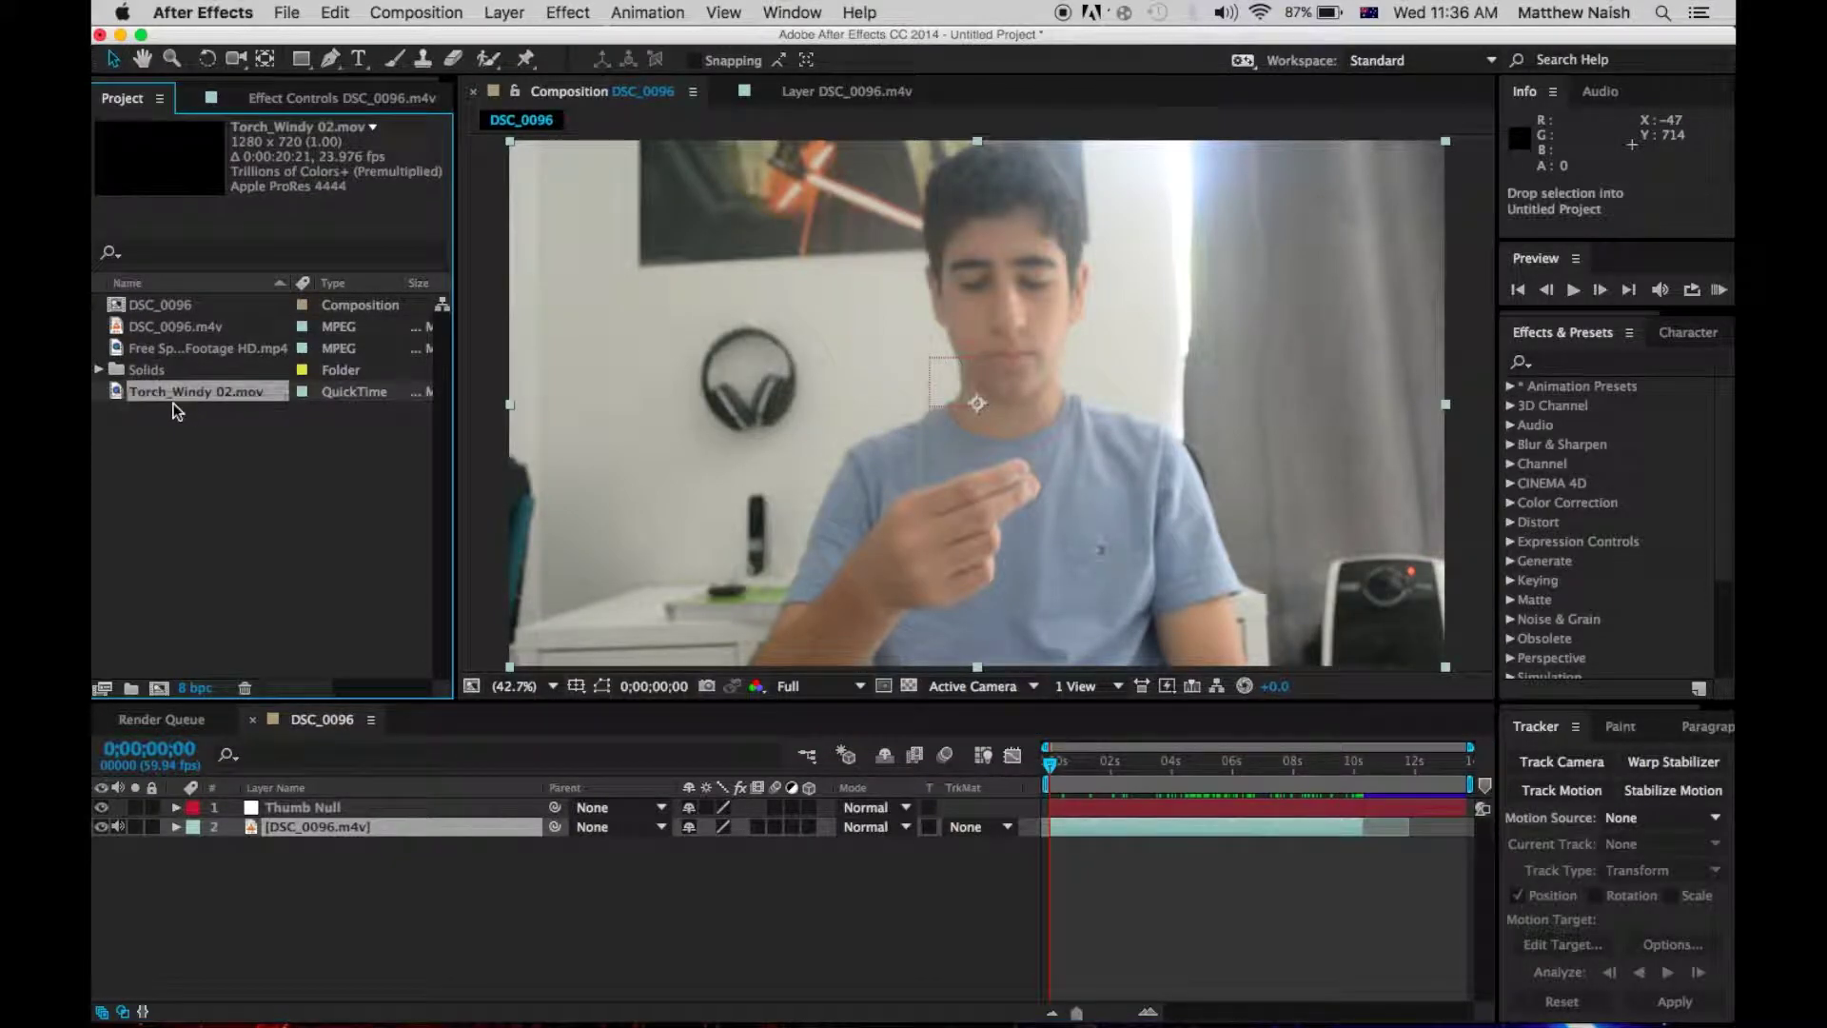
Create a Torch_Windy 02 composition, split the flame layer at 0:00:06:11, and delete the later part.
click(158, 689)
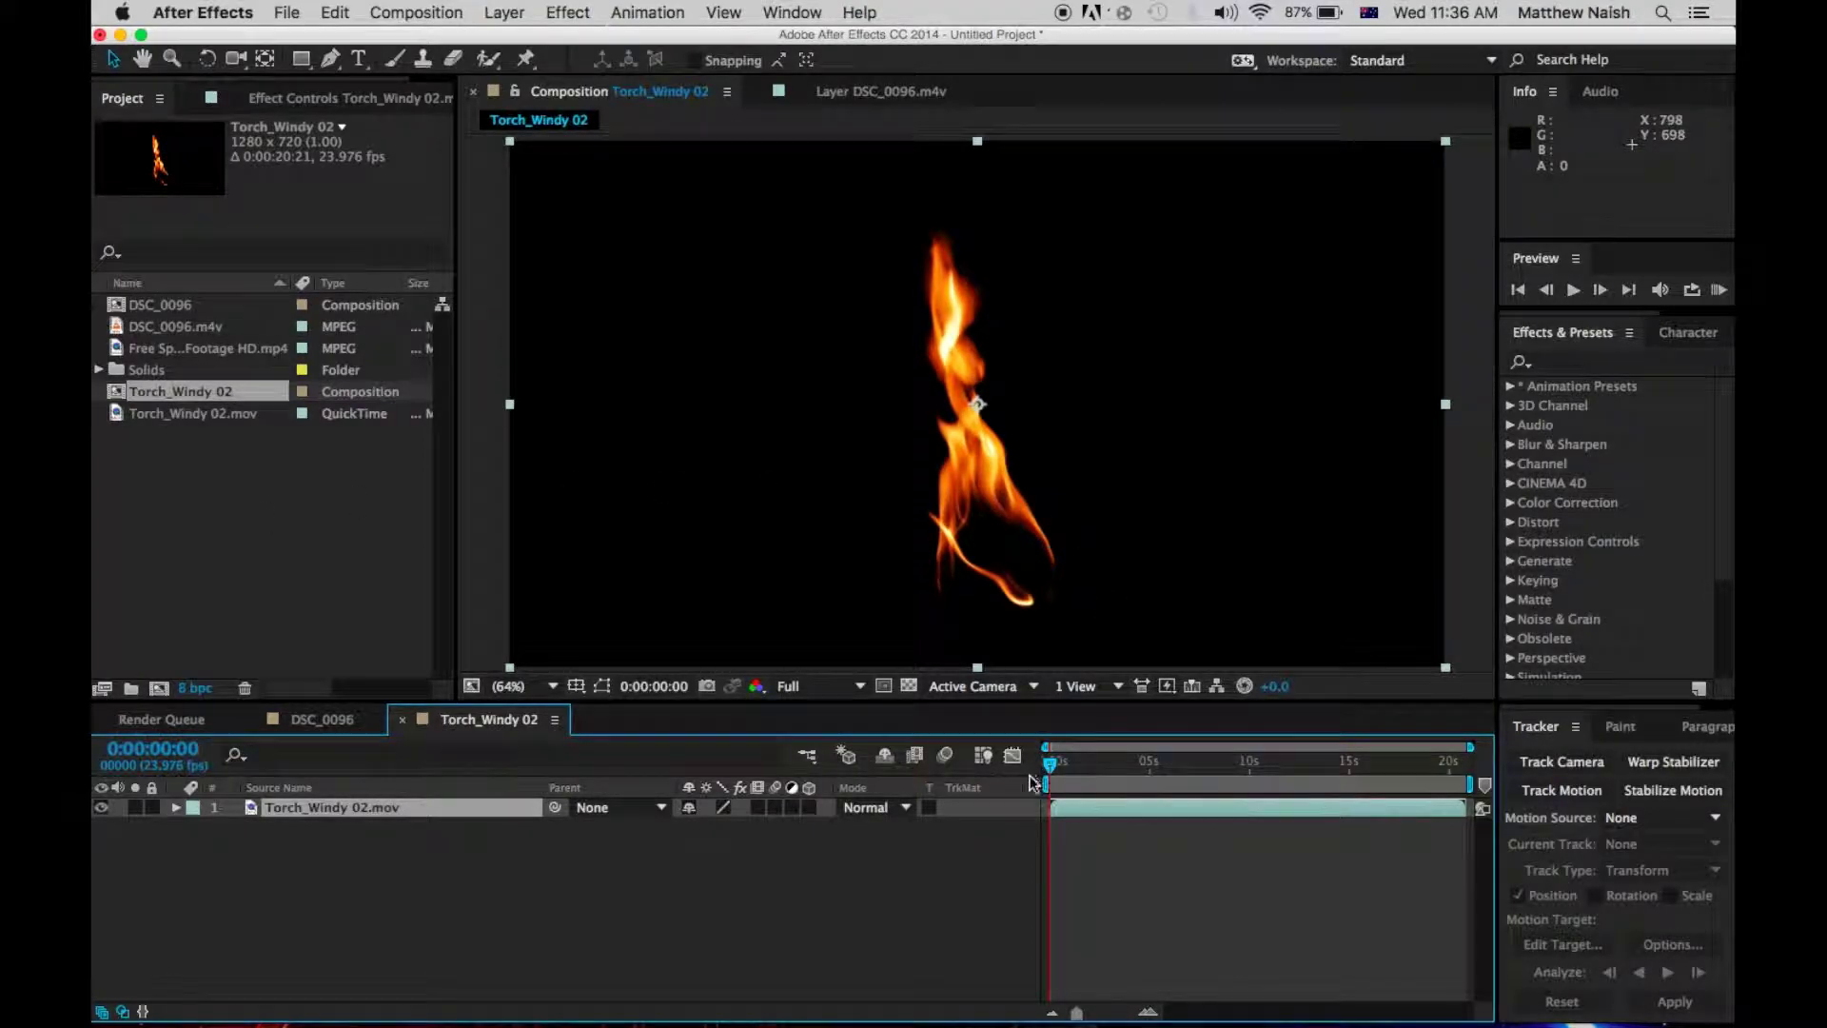
drag(1066, 773, 1178, 824)
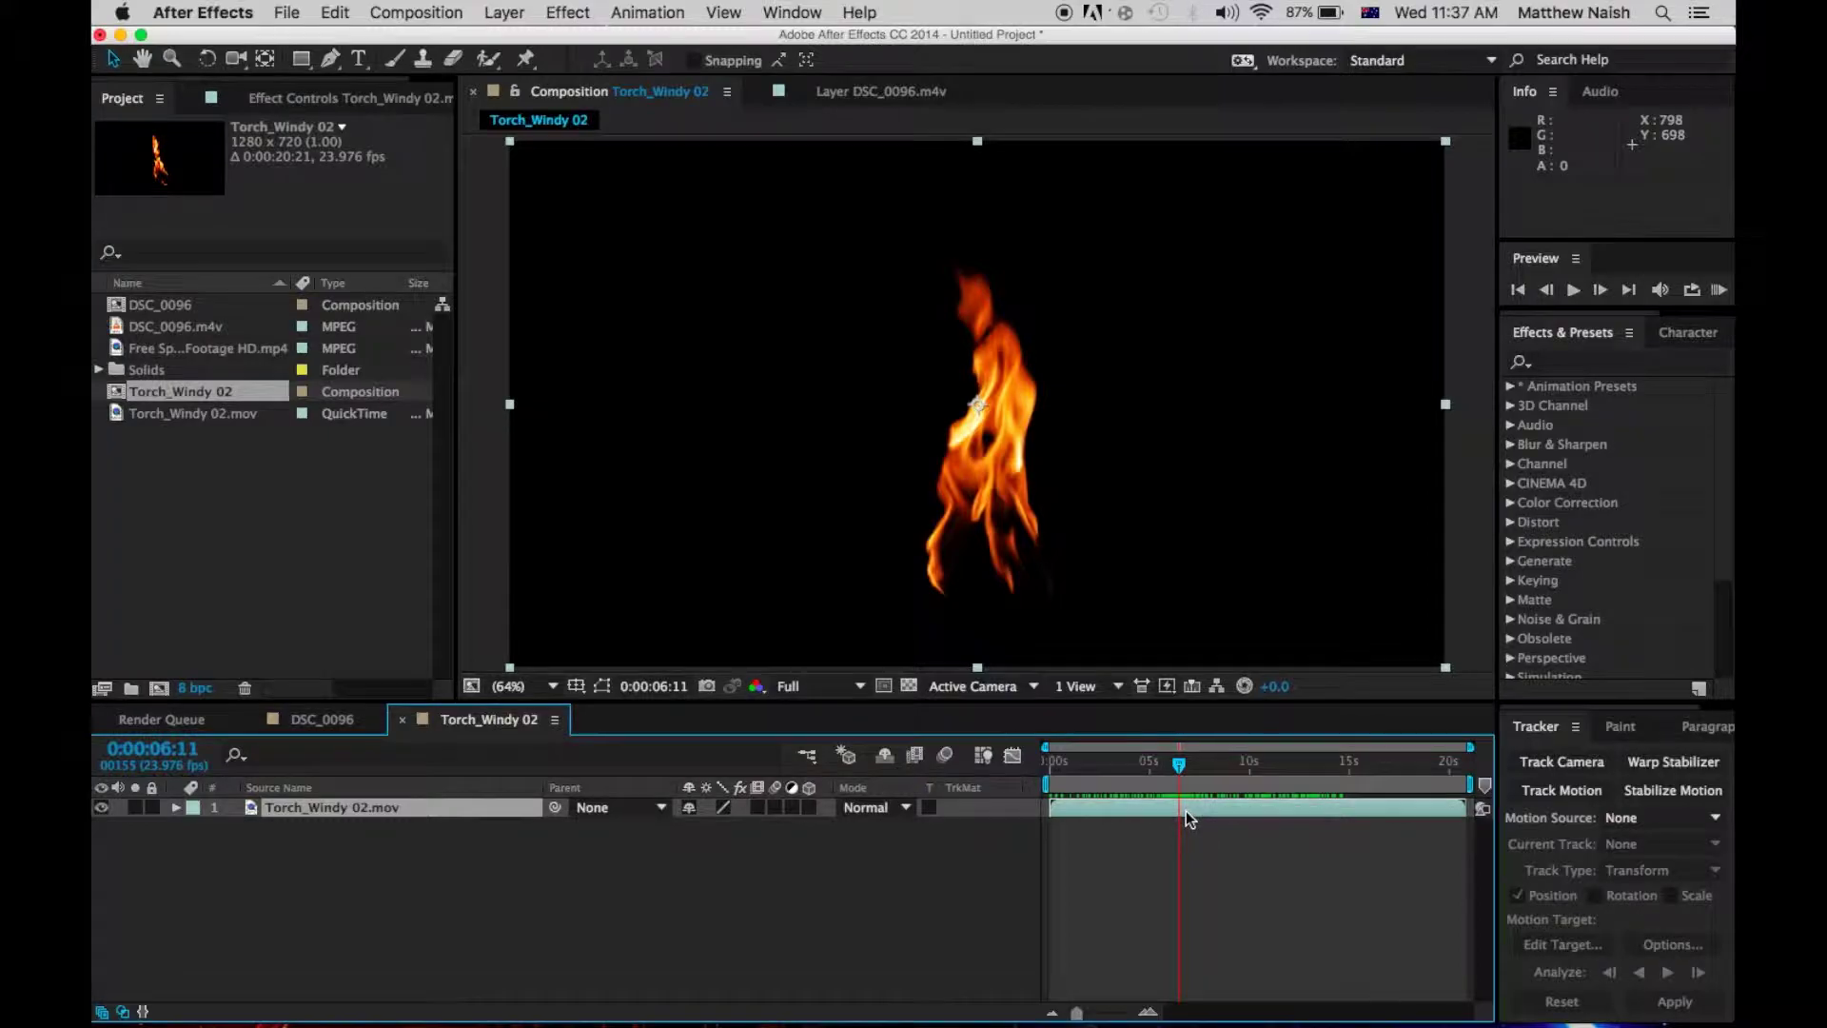
key(super+shift+d)
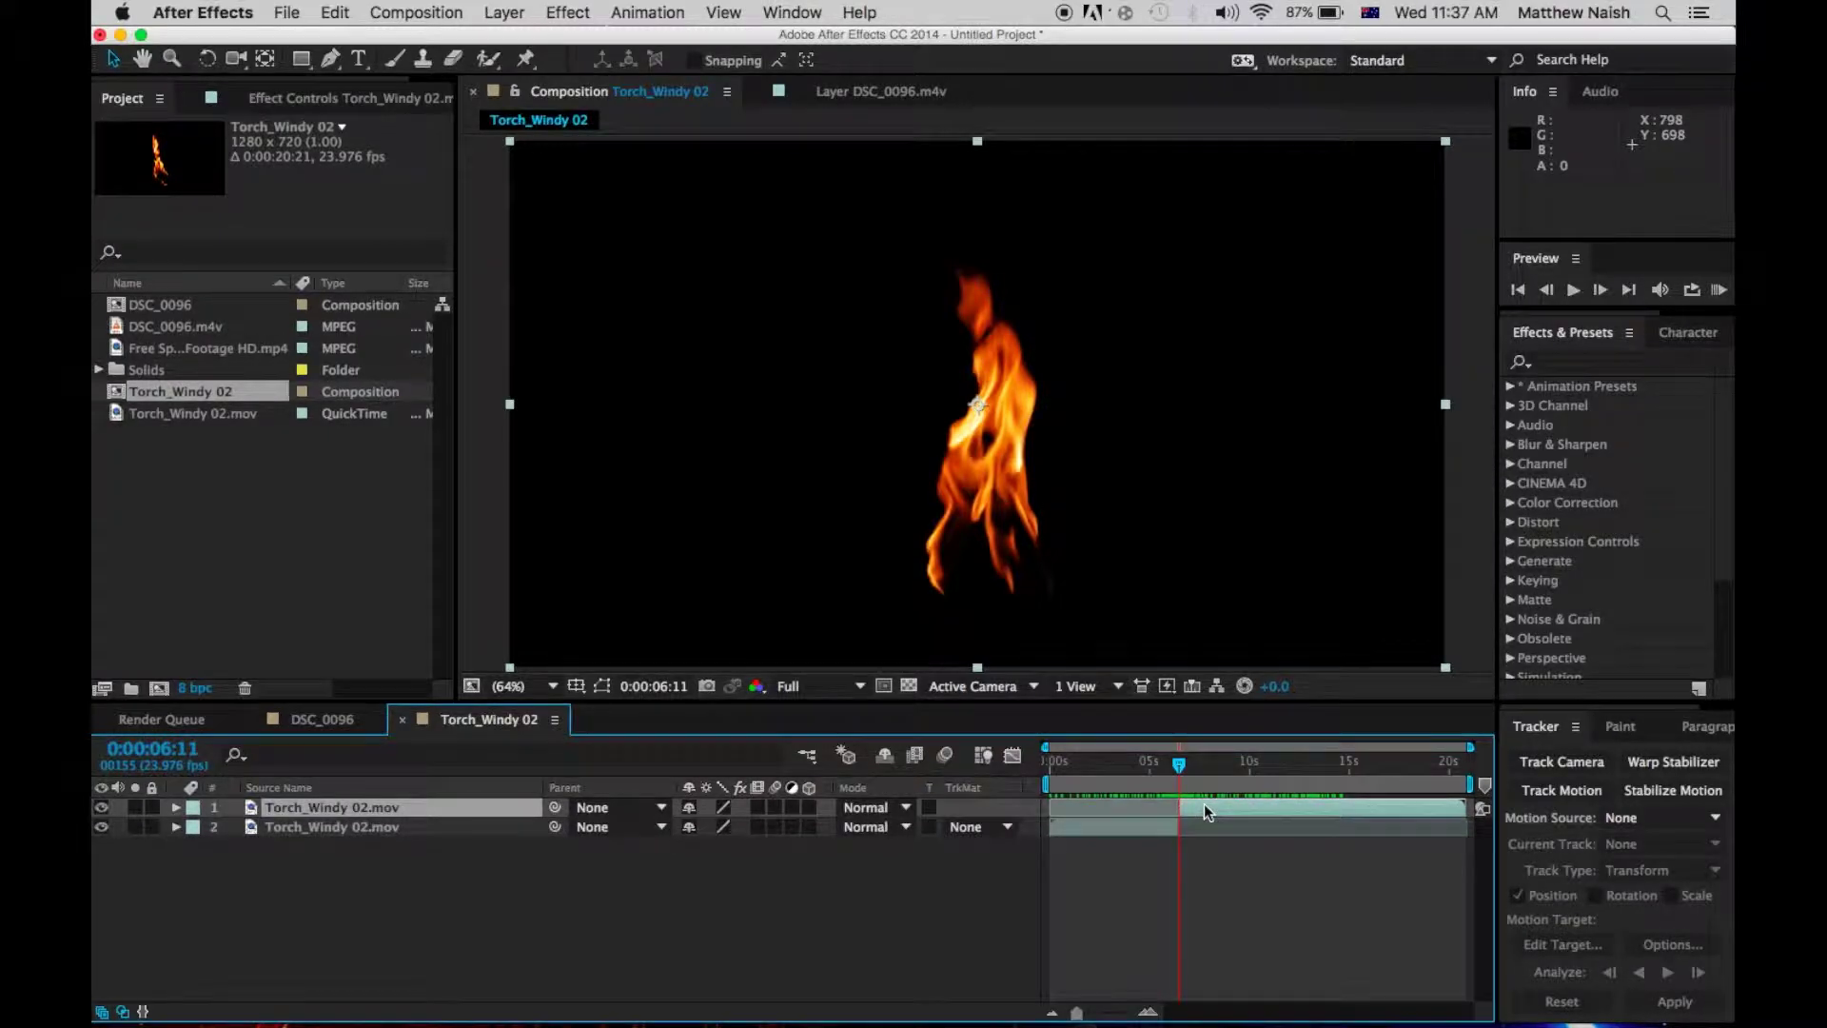
key(Delete)
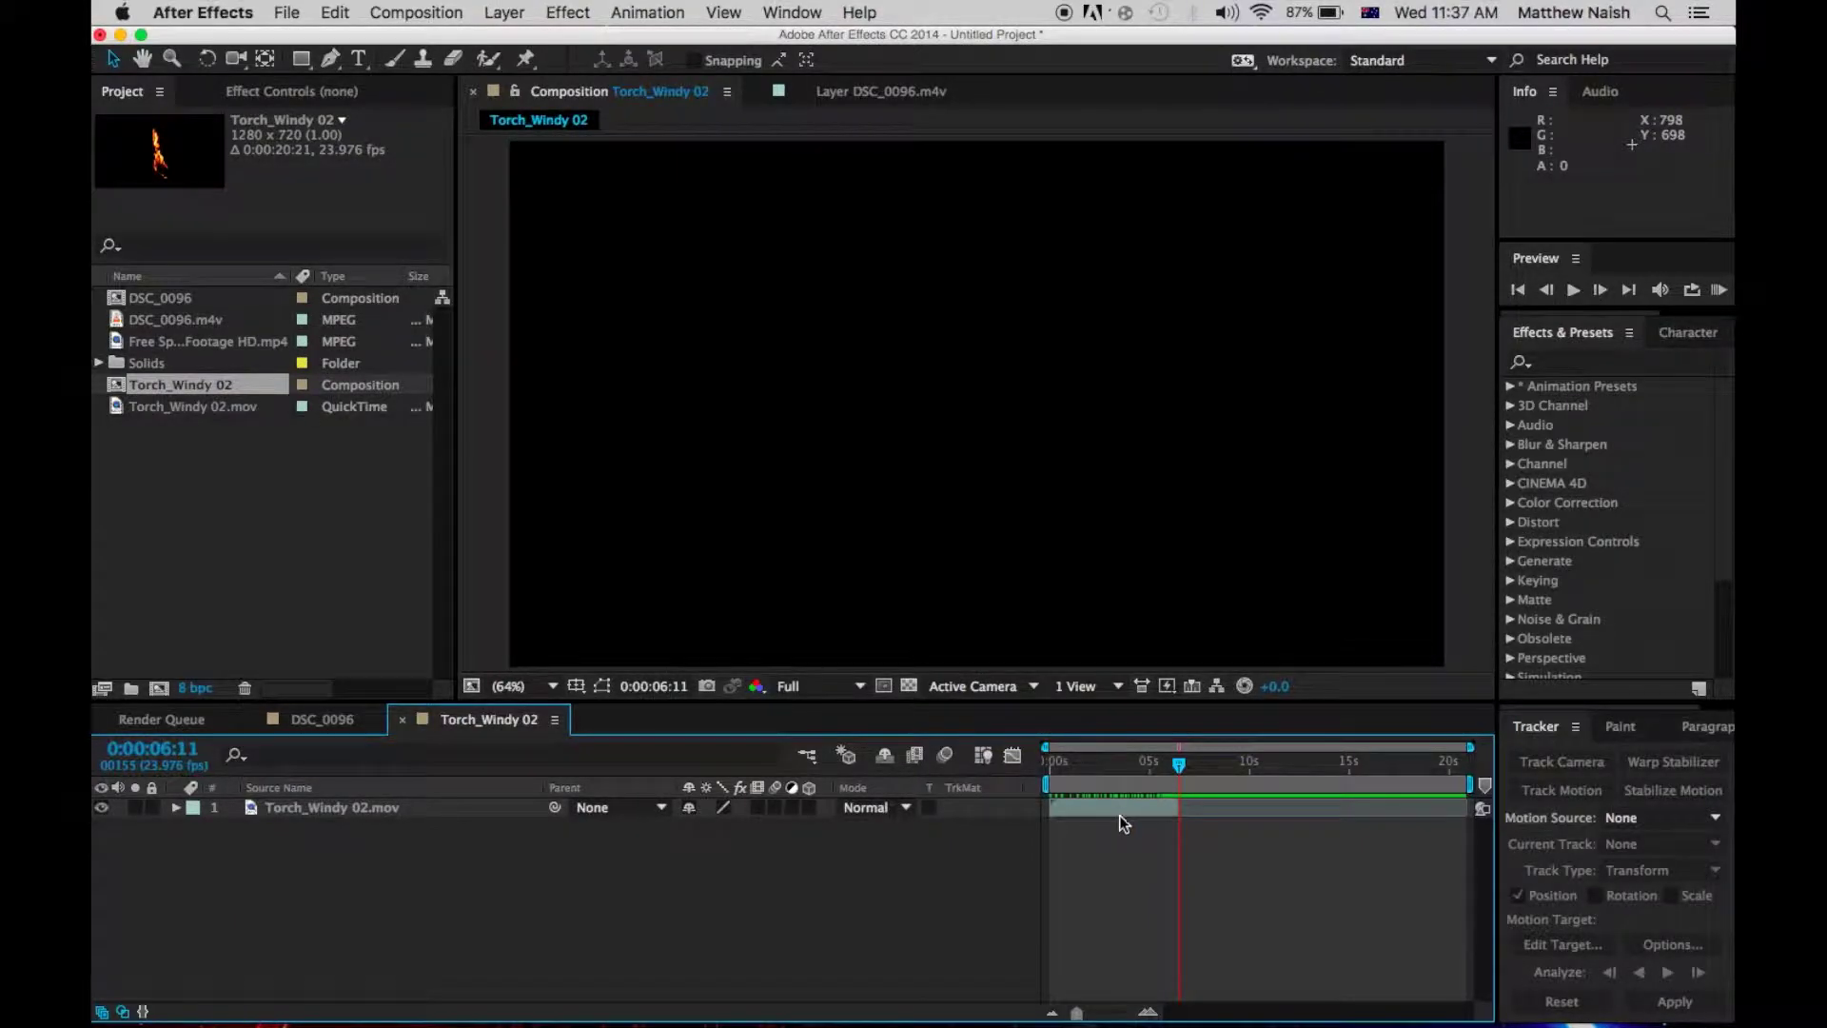
Set the Torch_Windy 02 composition's width to 480 and height to 270 in Composition Settings.
click(1121, 810)
drag(1180, 778, 1080, 819)
right_click(477, 732)
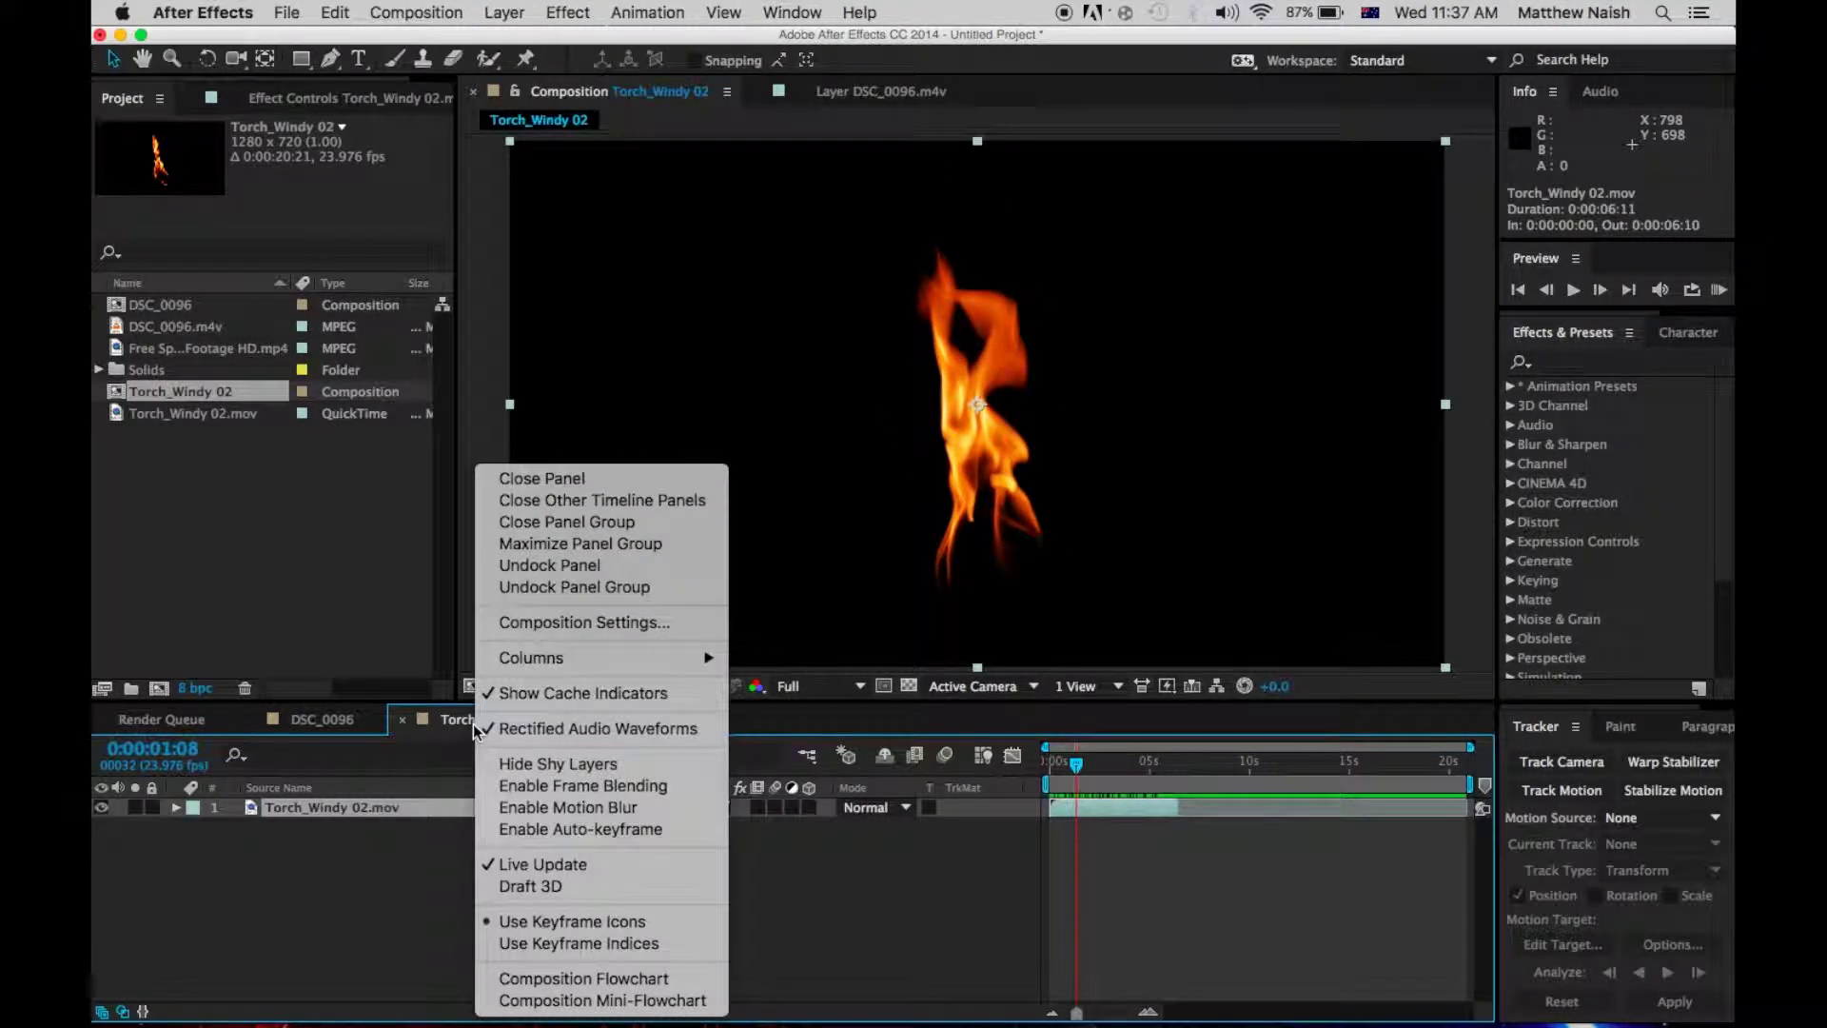
click(433, 722)
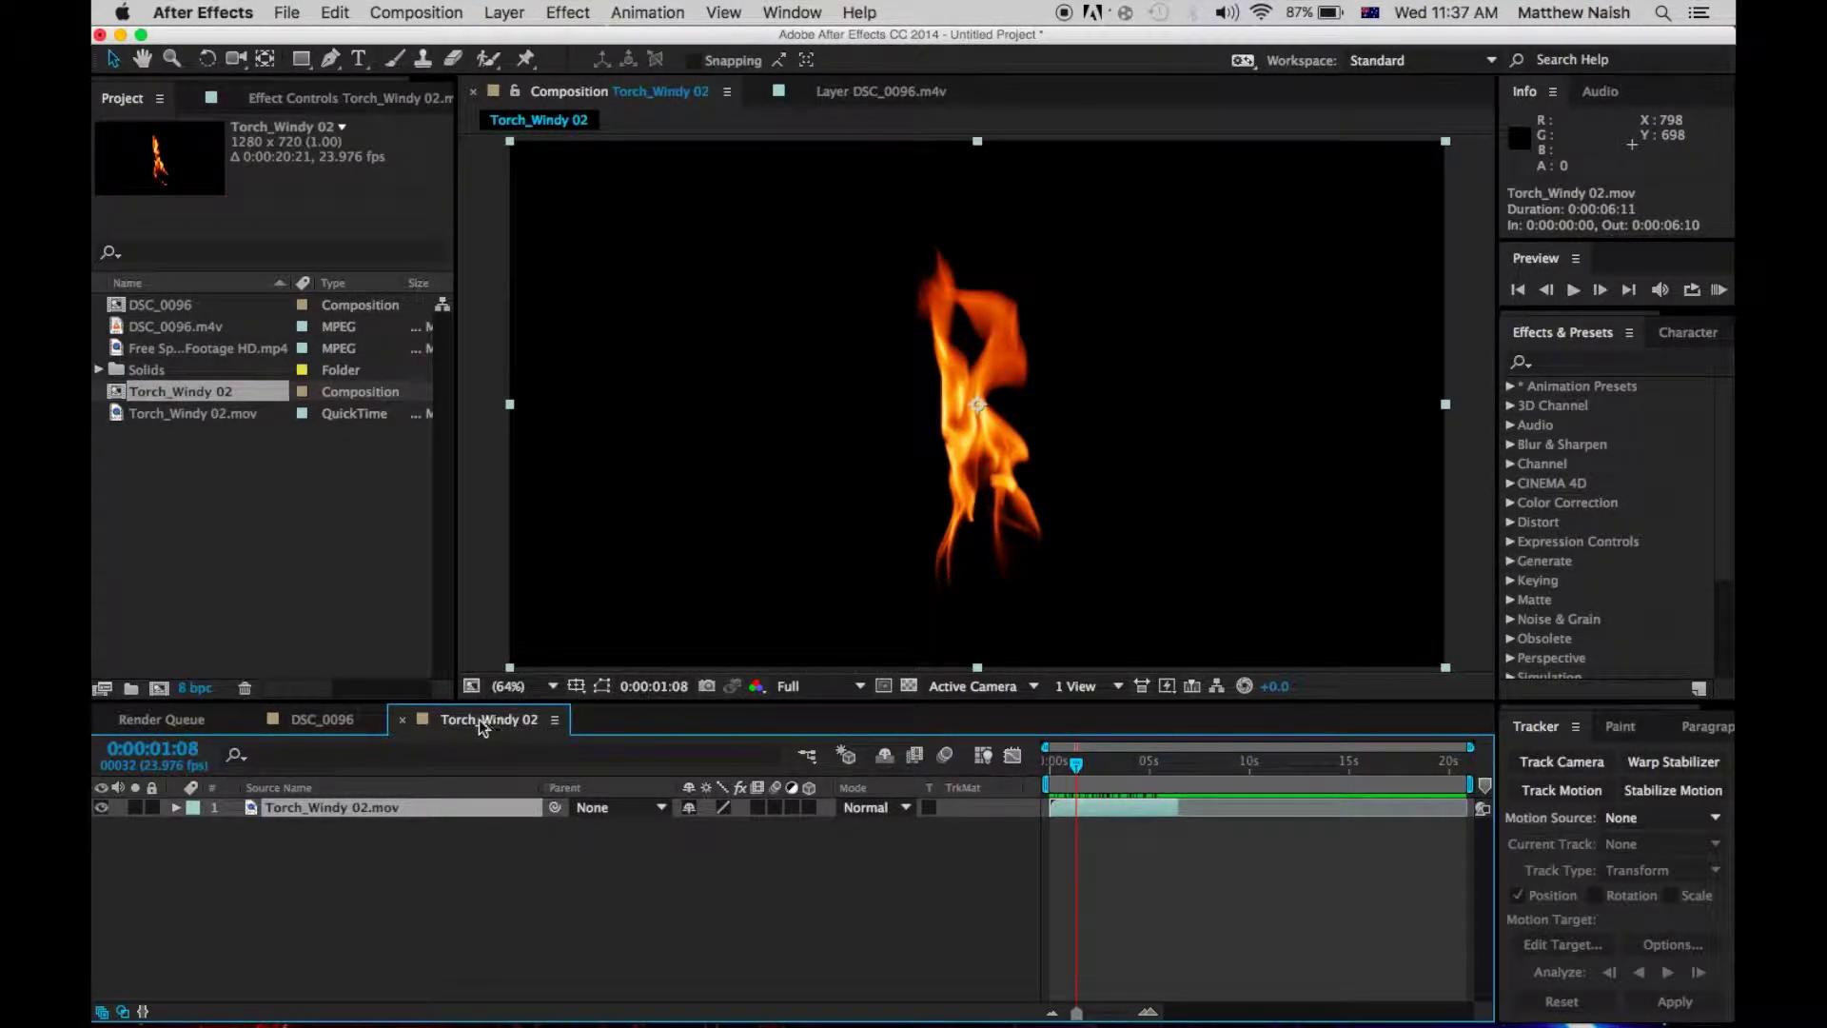
right_click(478, 719)
click(581, 624)
click(652, 325)
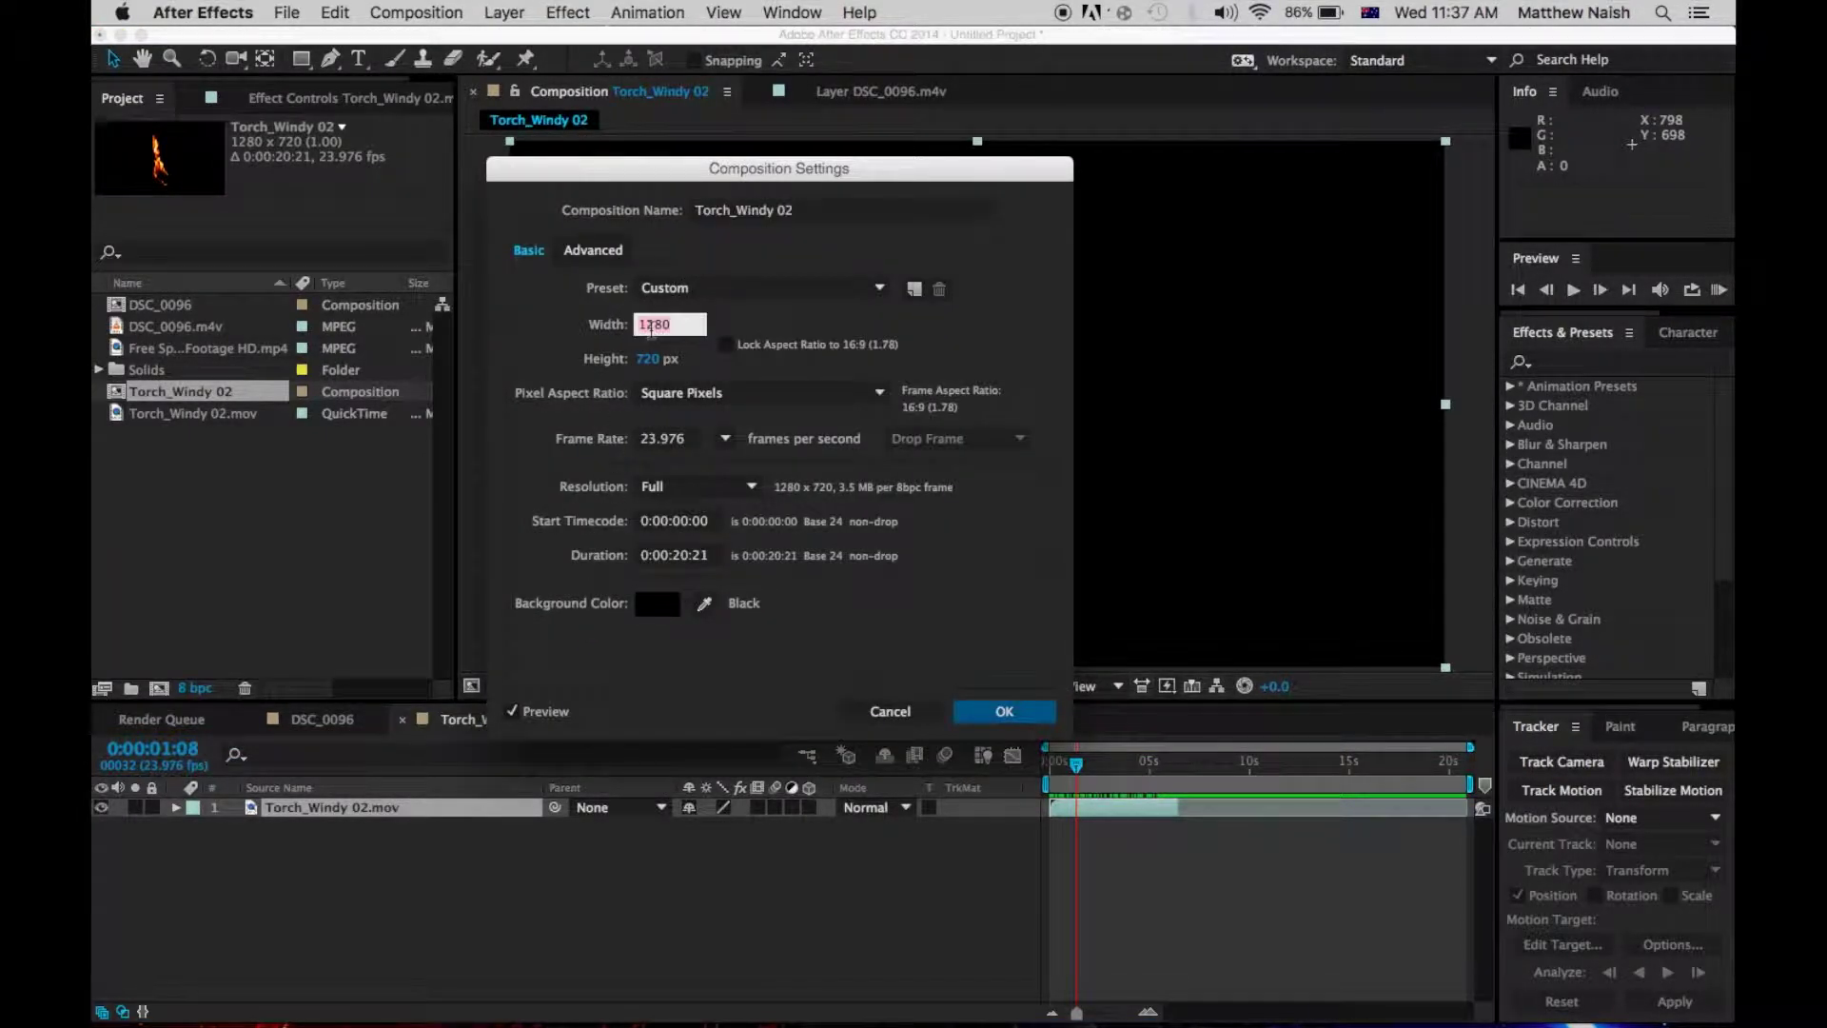
text(480)
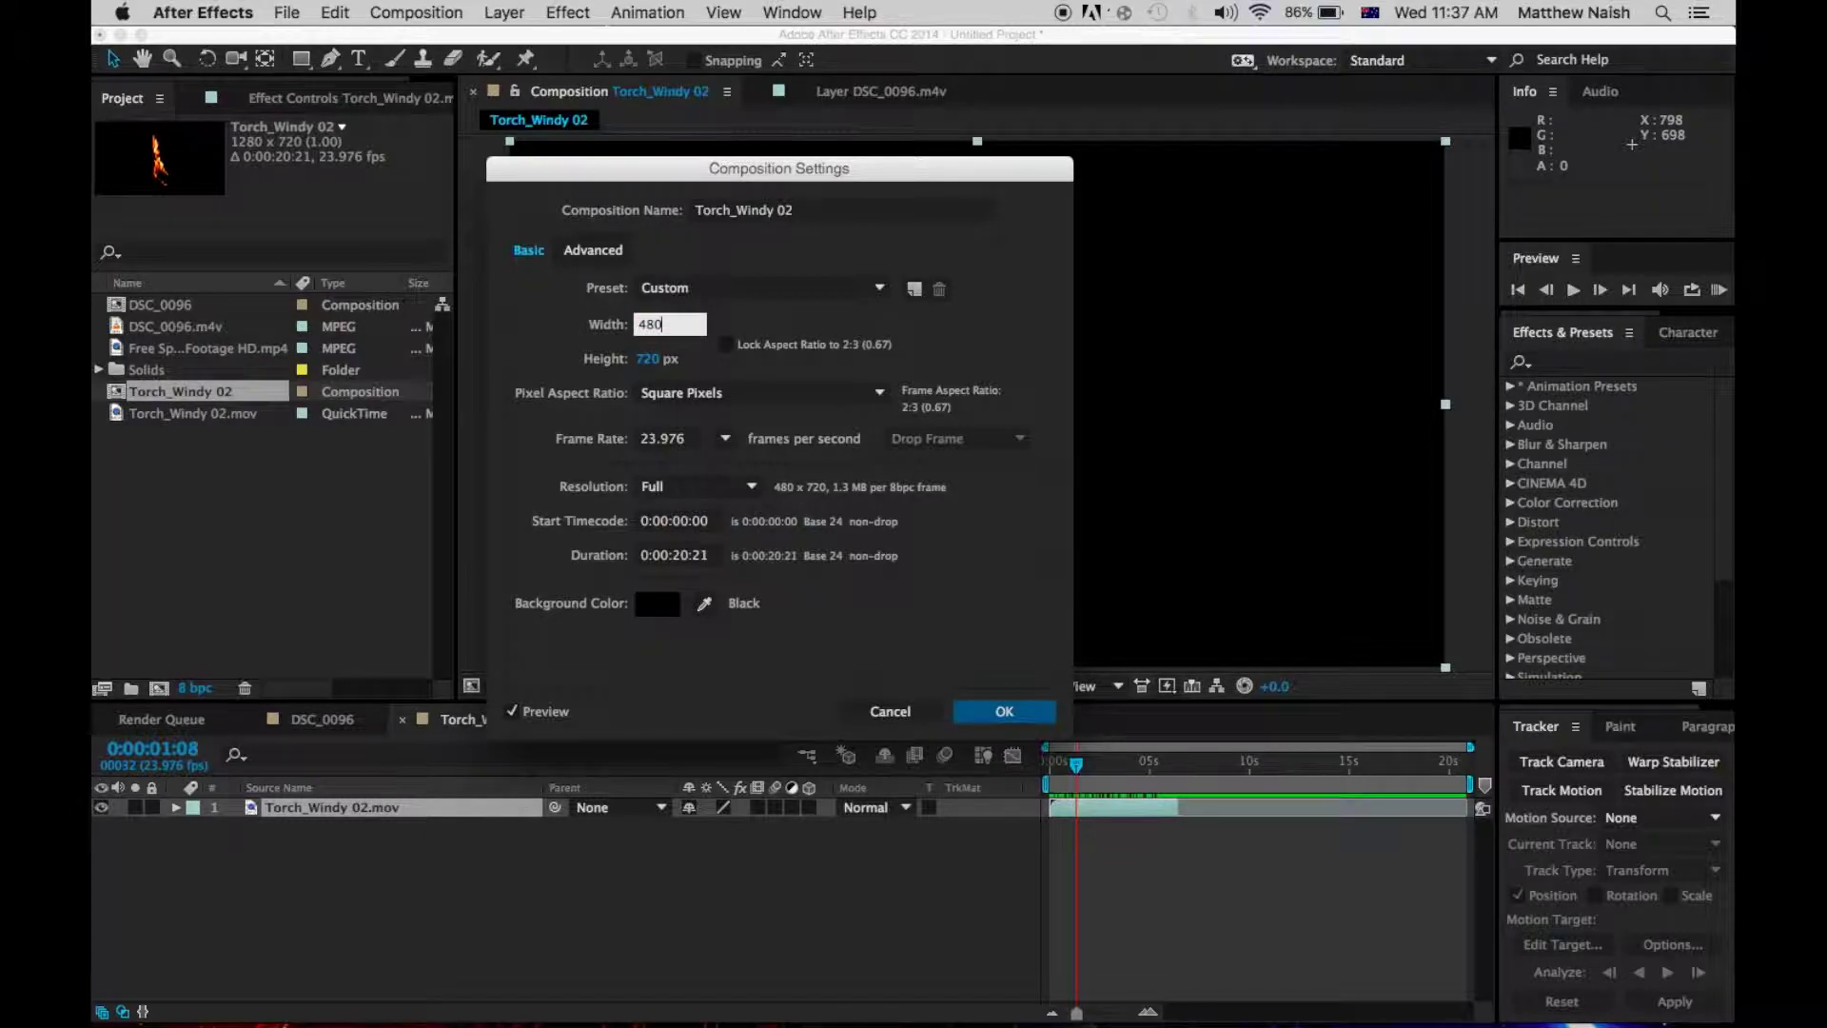
click(648, 360)
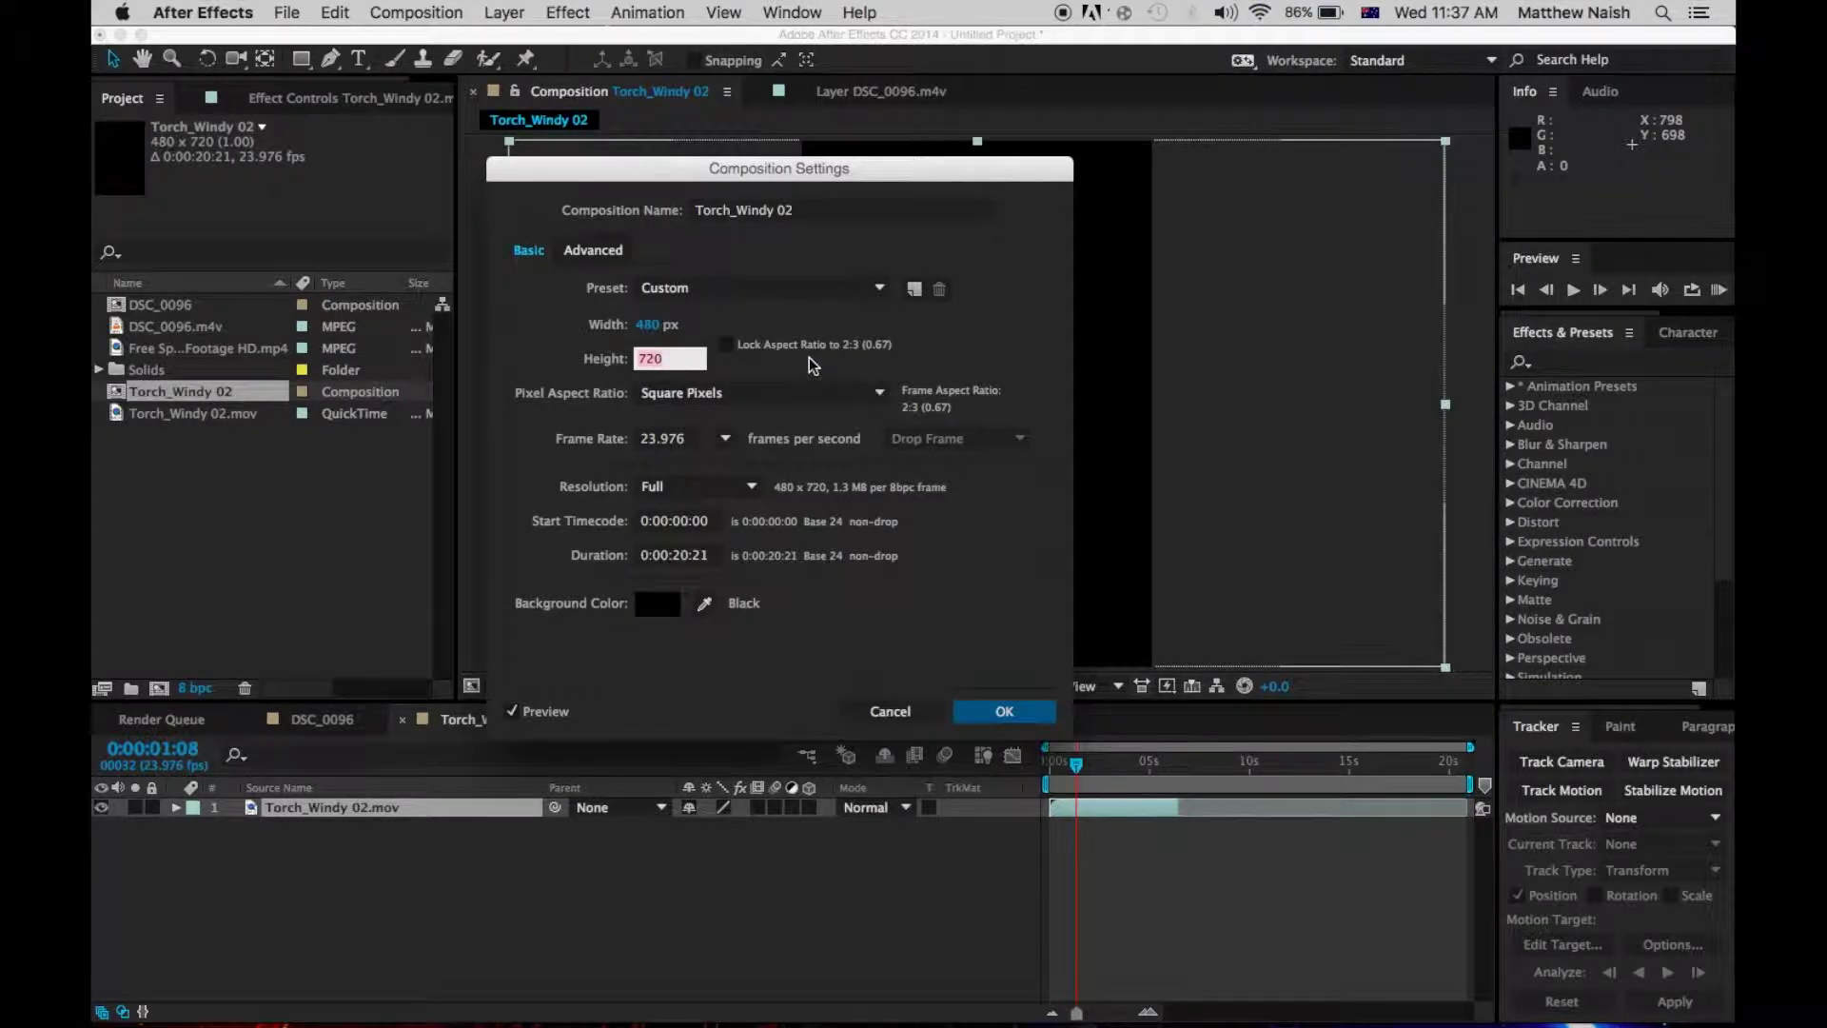
text(270)
click(1005, 714)
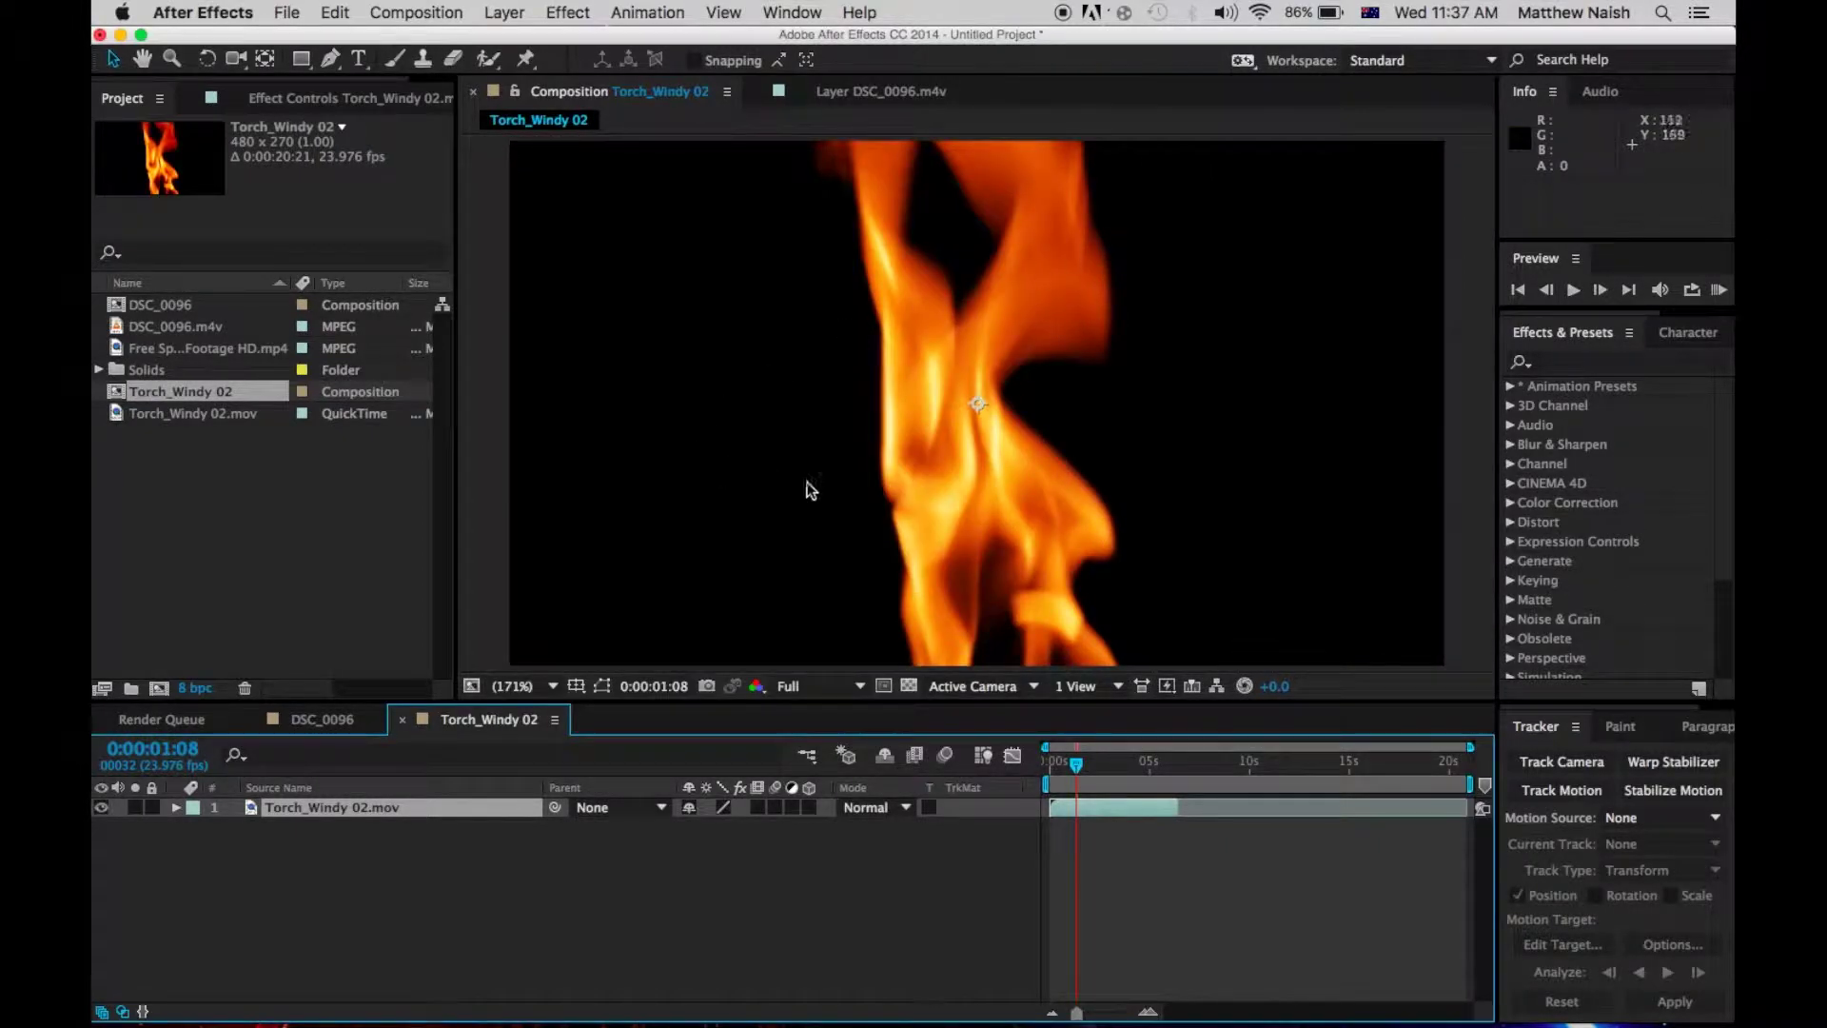
At 50% viewer magnification, scale the flame layer down to about 30%.
click(557, 682)
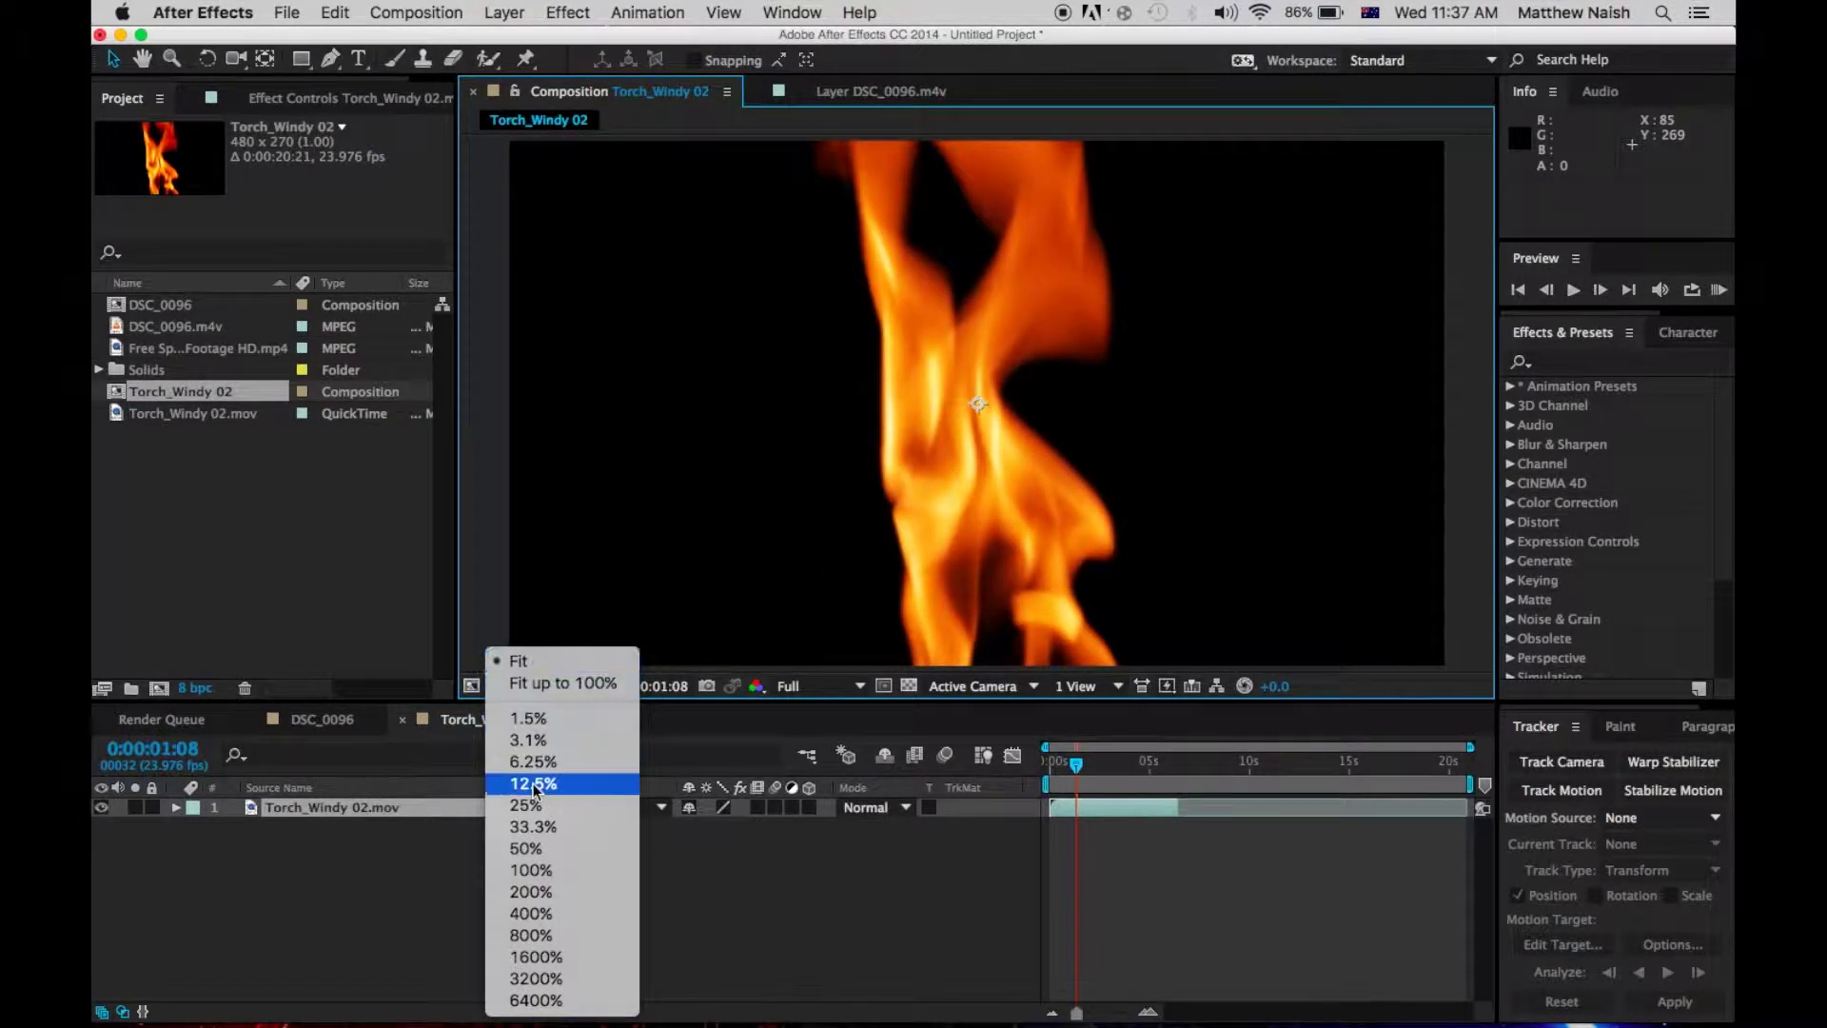
click(548, 850)
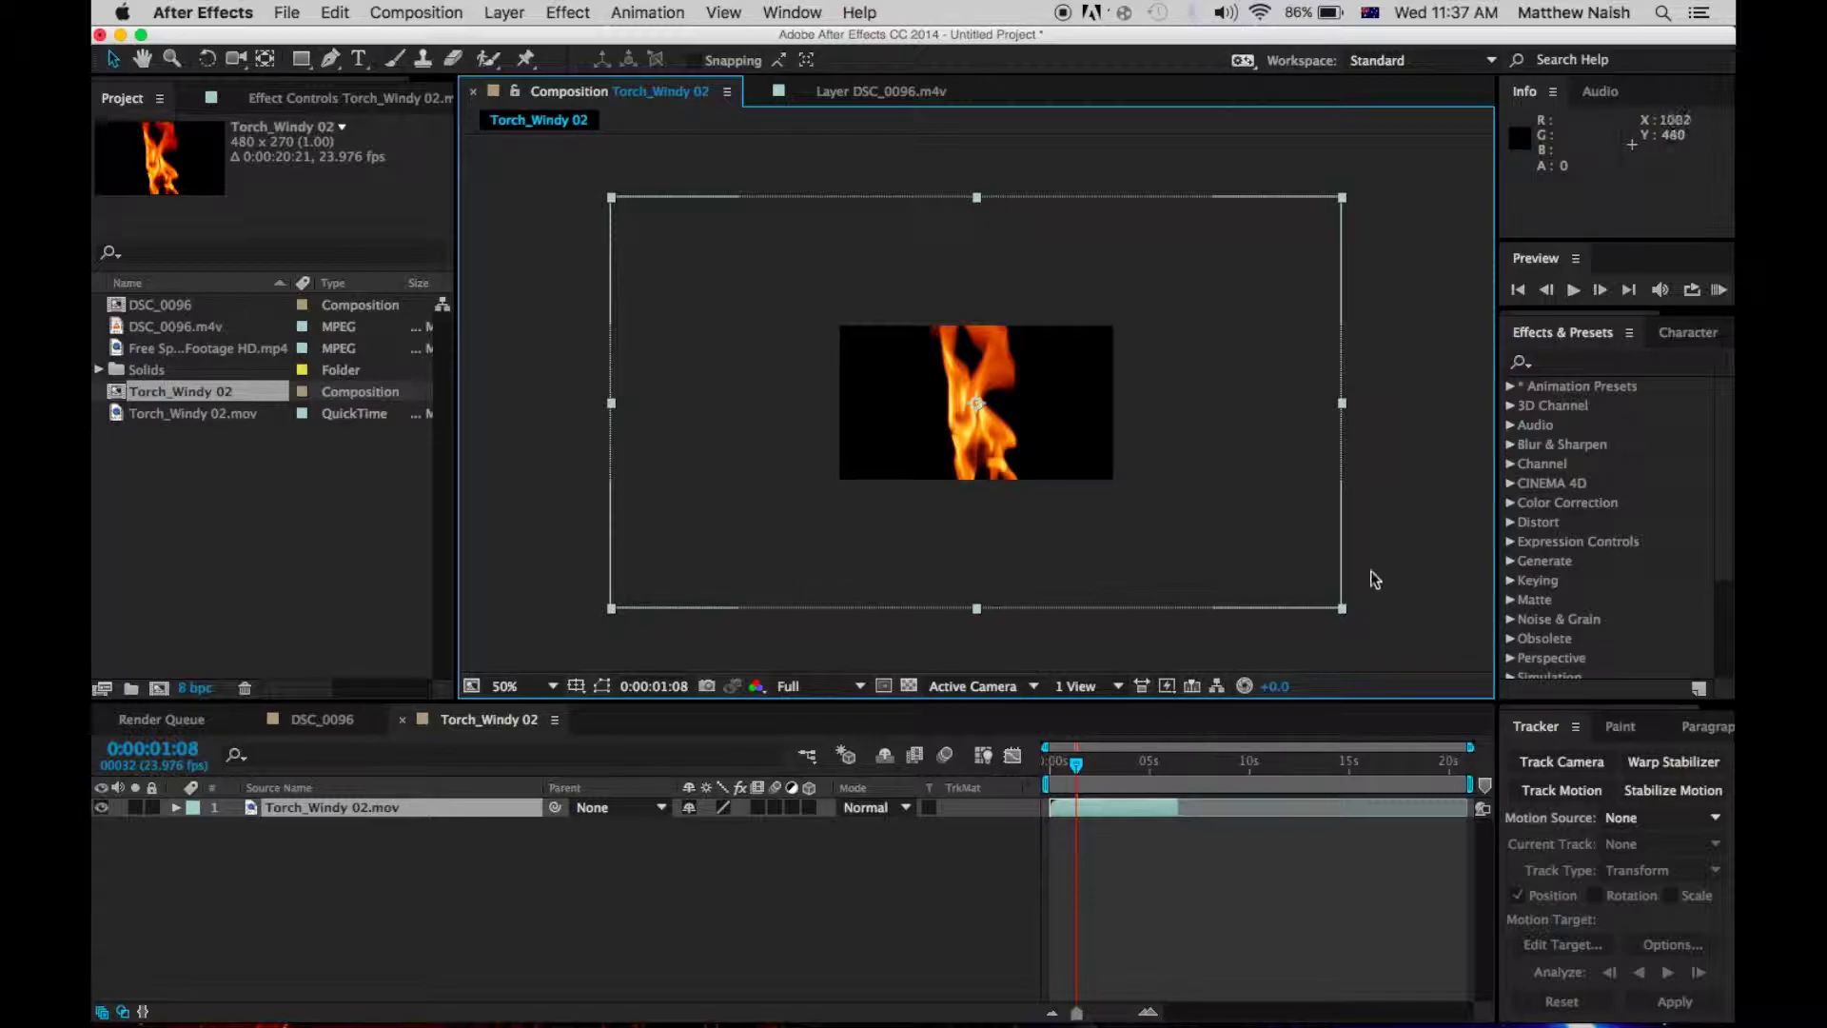
drag(1344, 609, 1082, 466)
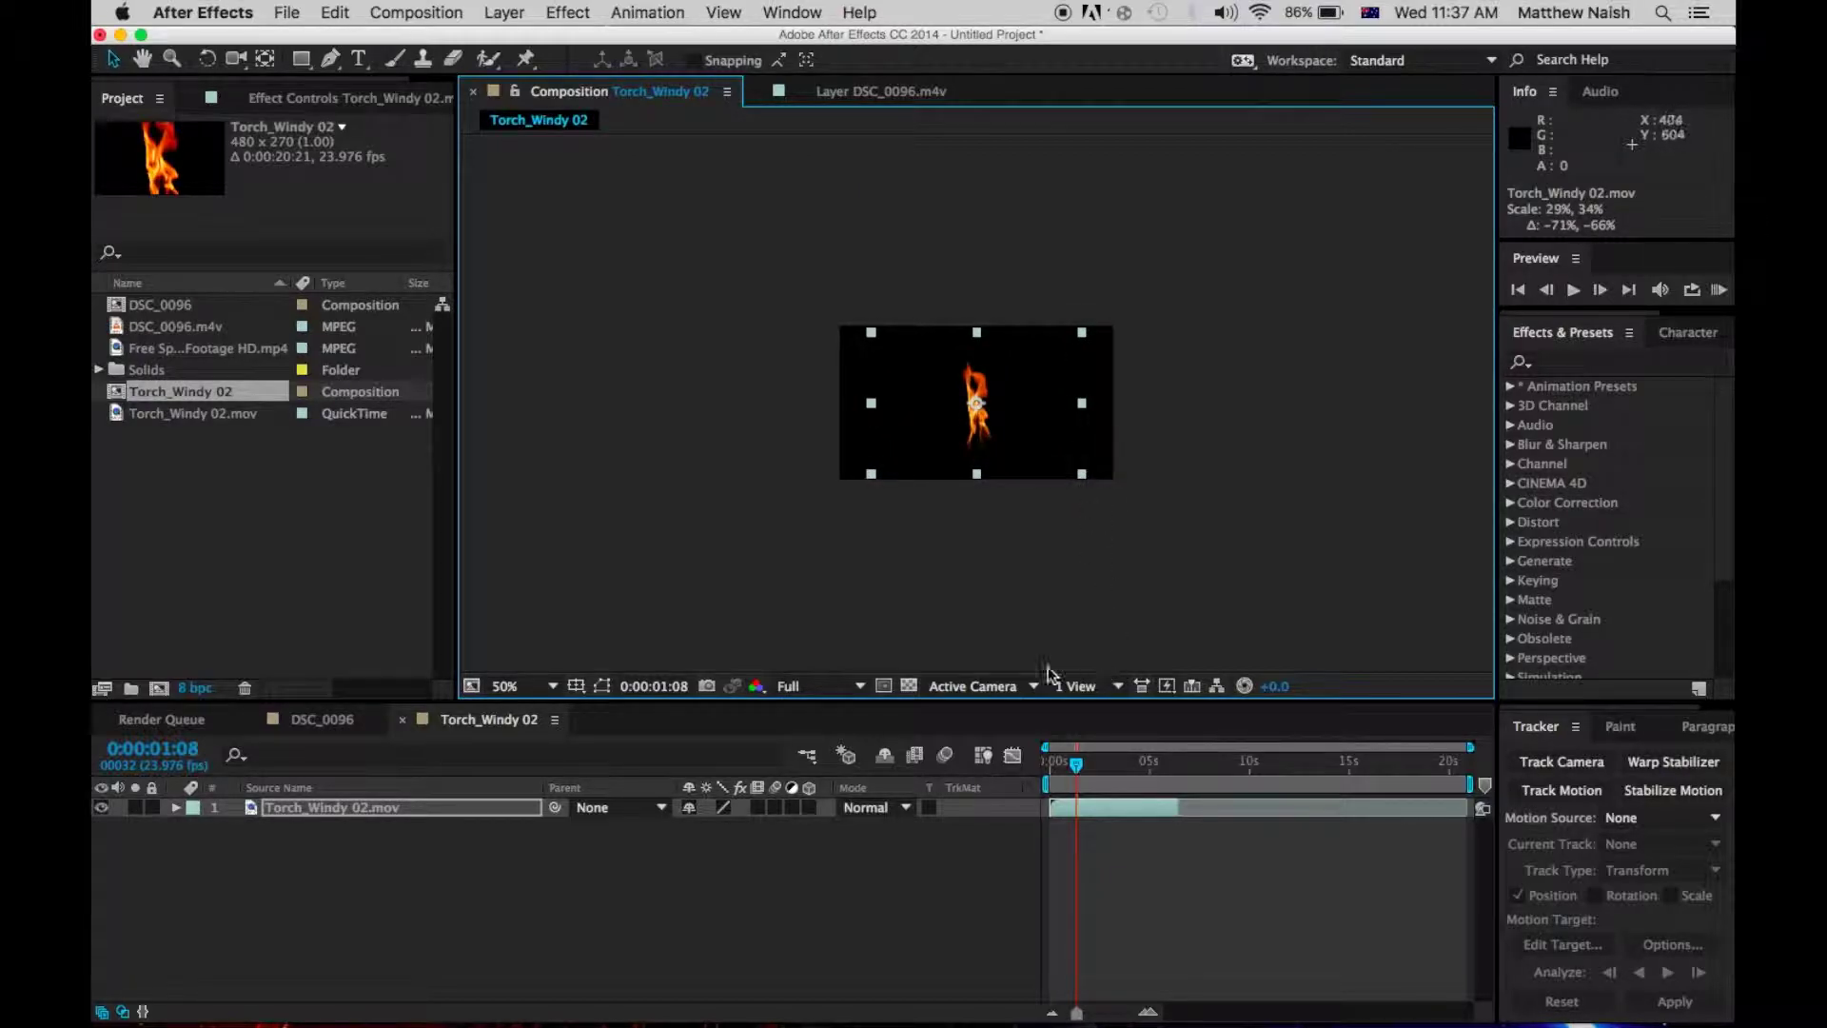
key(z)
click(978, 428)
click(971, 380)
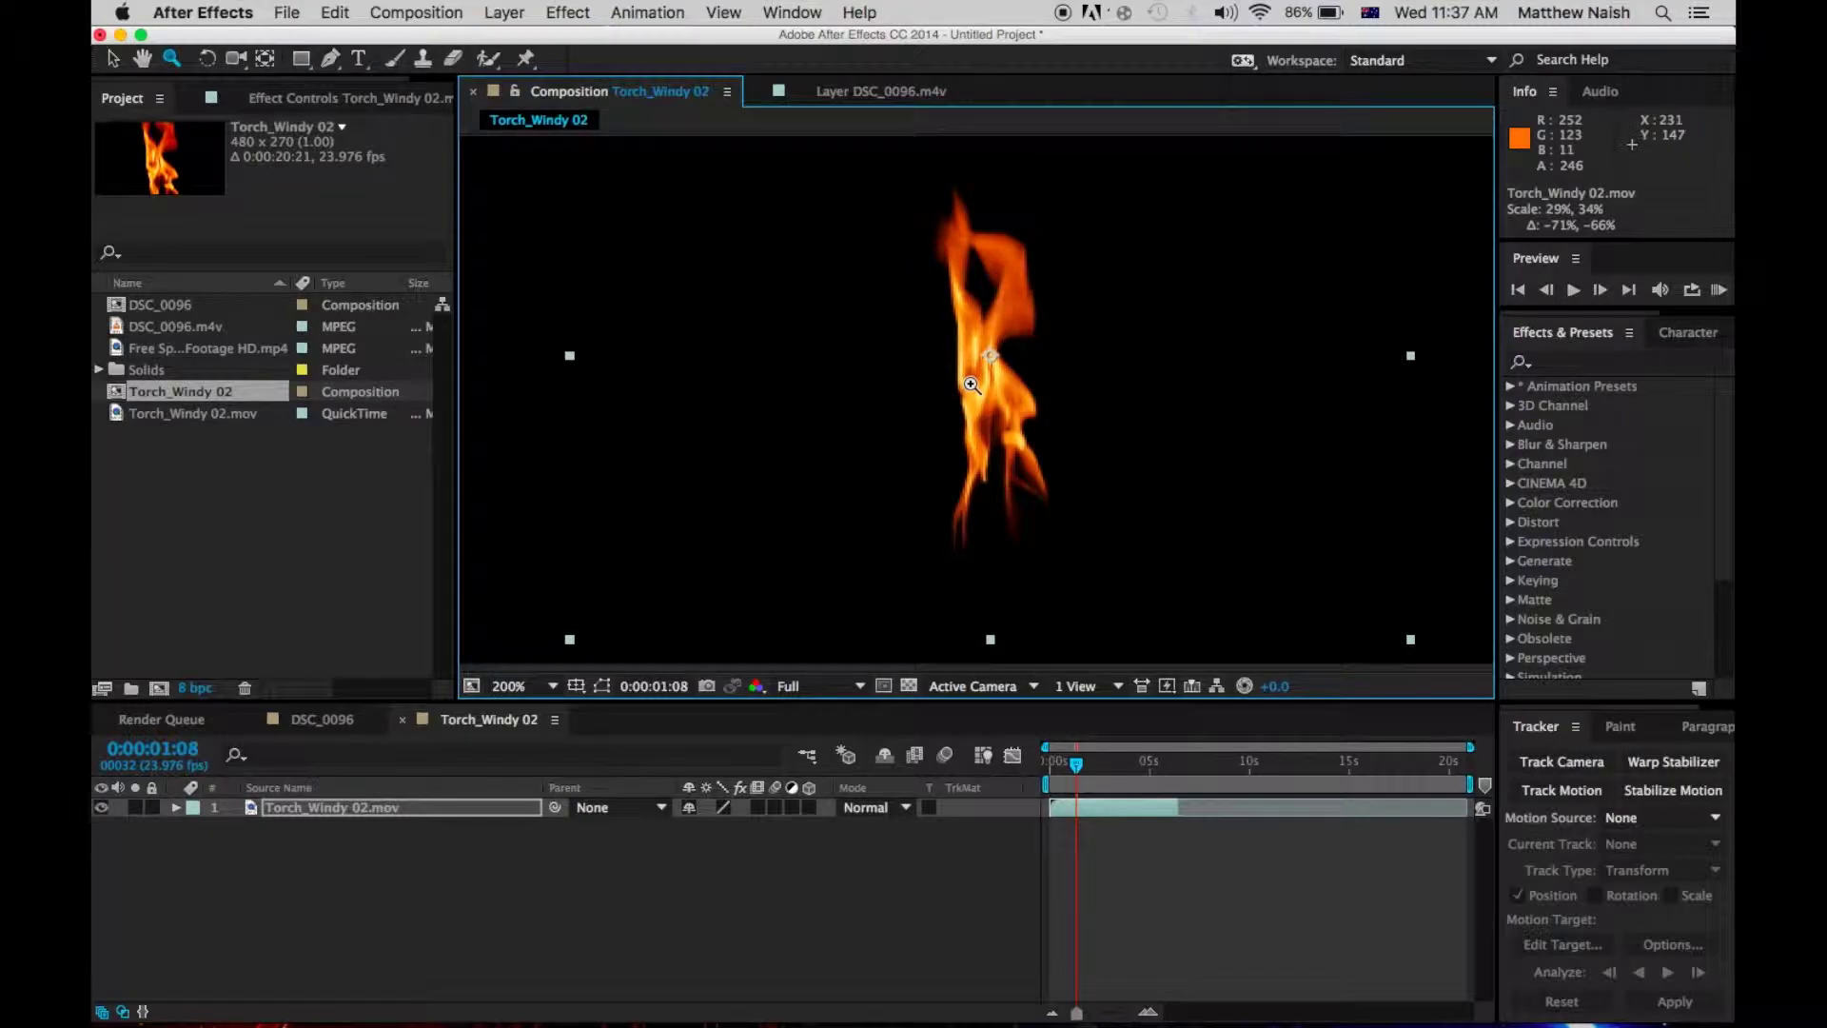
key(v)
Keep Full preview resolution, fit the viewer, and preview the trimmed flame to about 6 seconds.
click(818, 685)
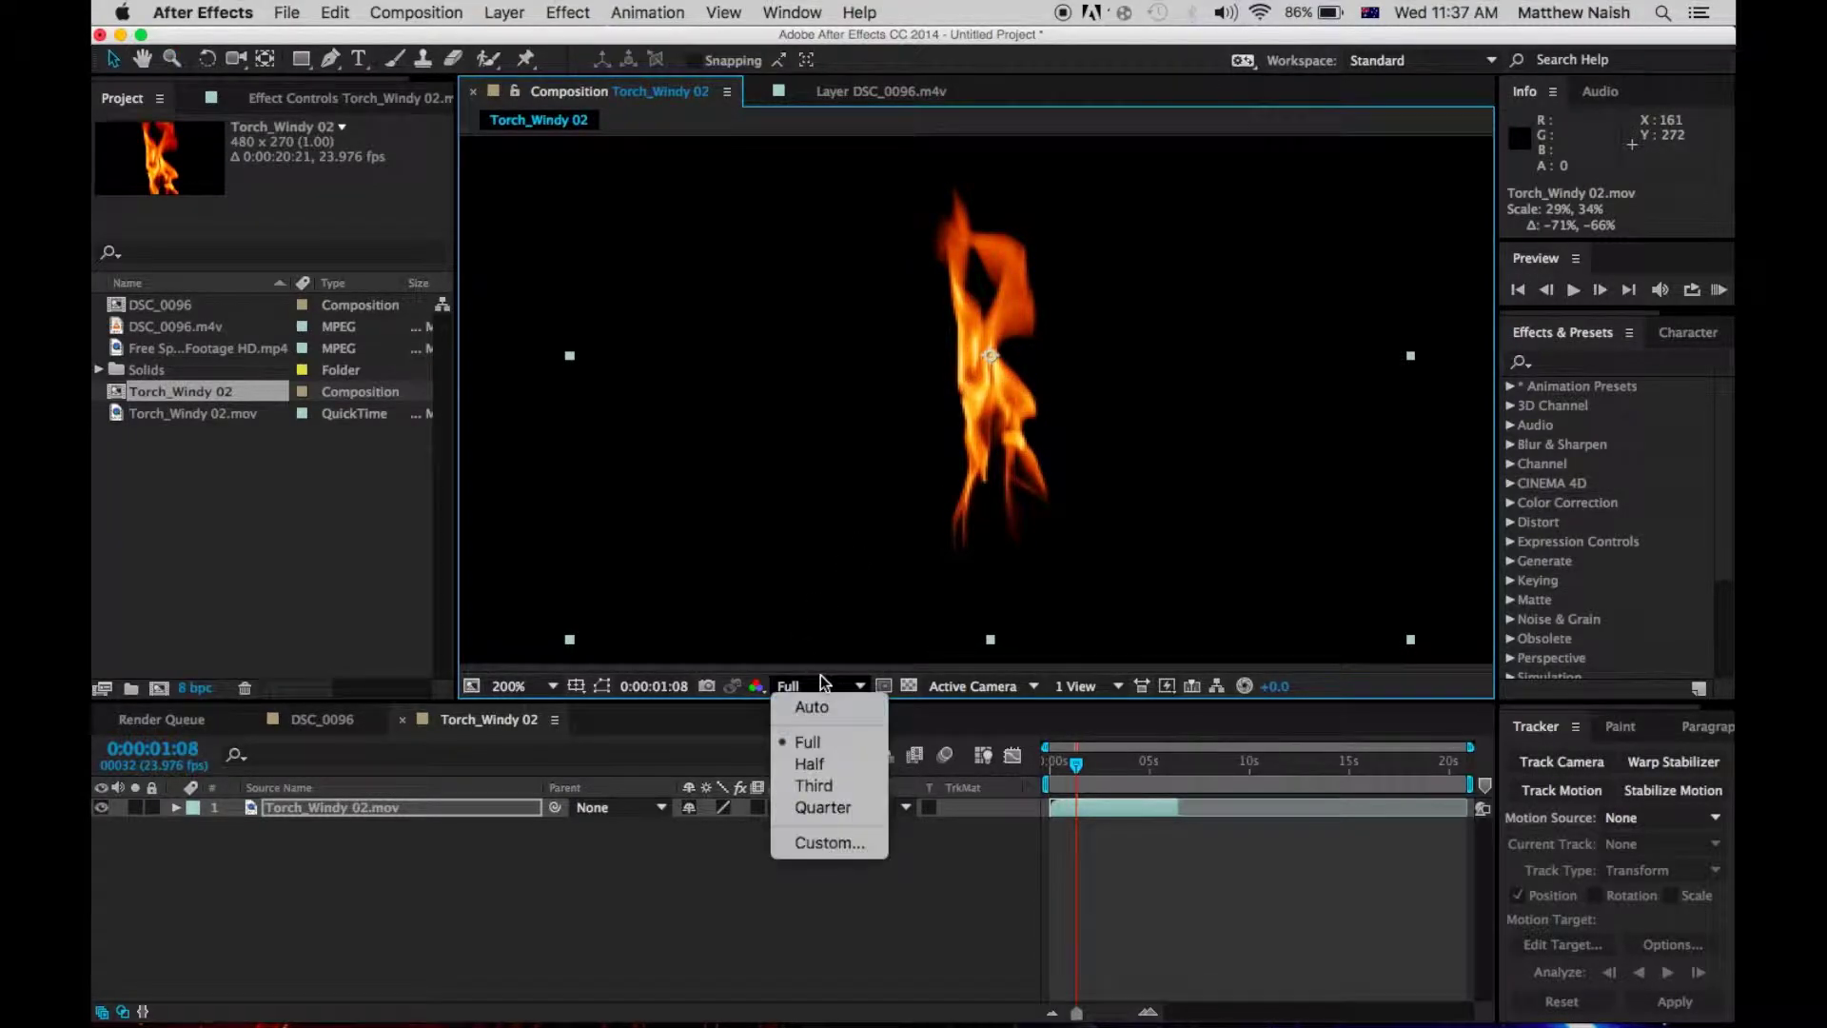
click(816, 745)
click(536, 687)
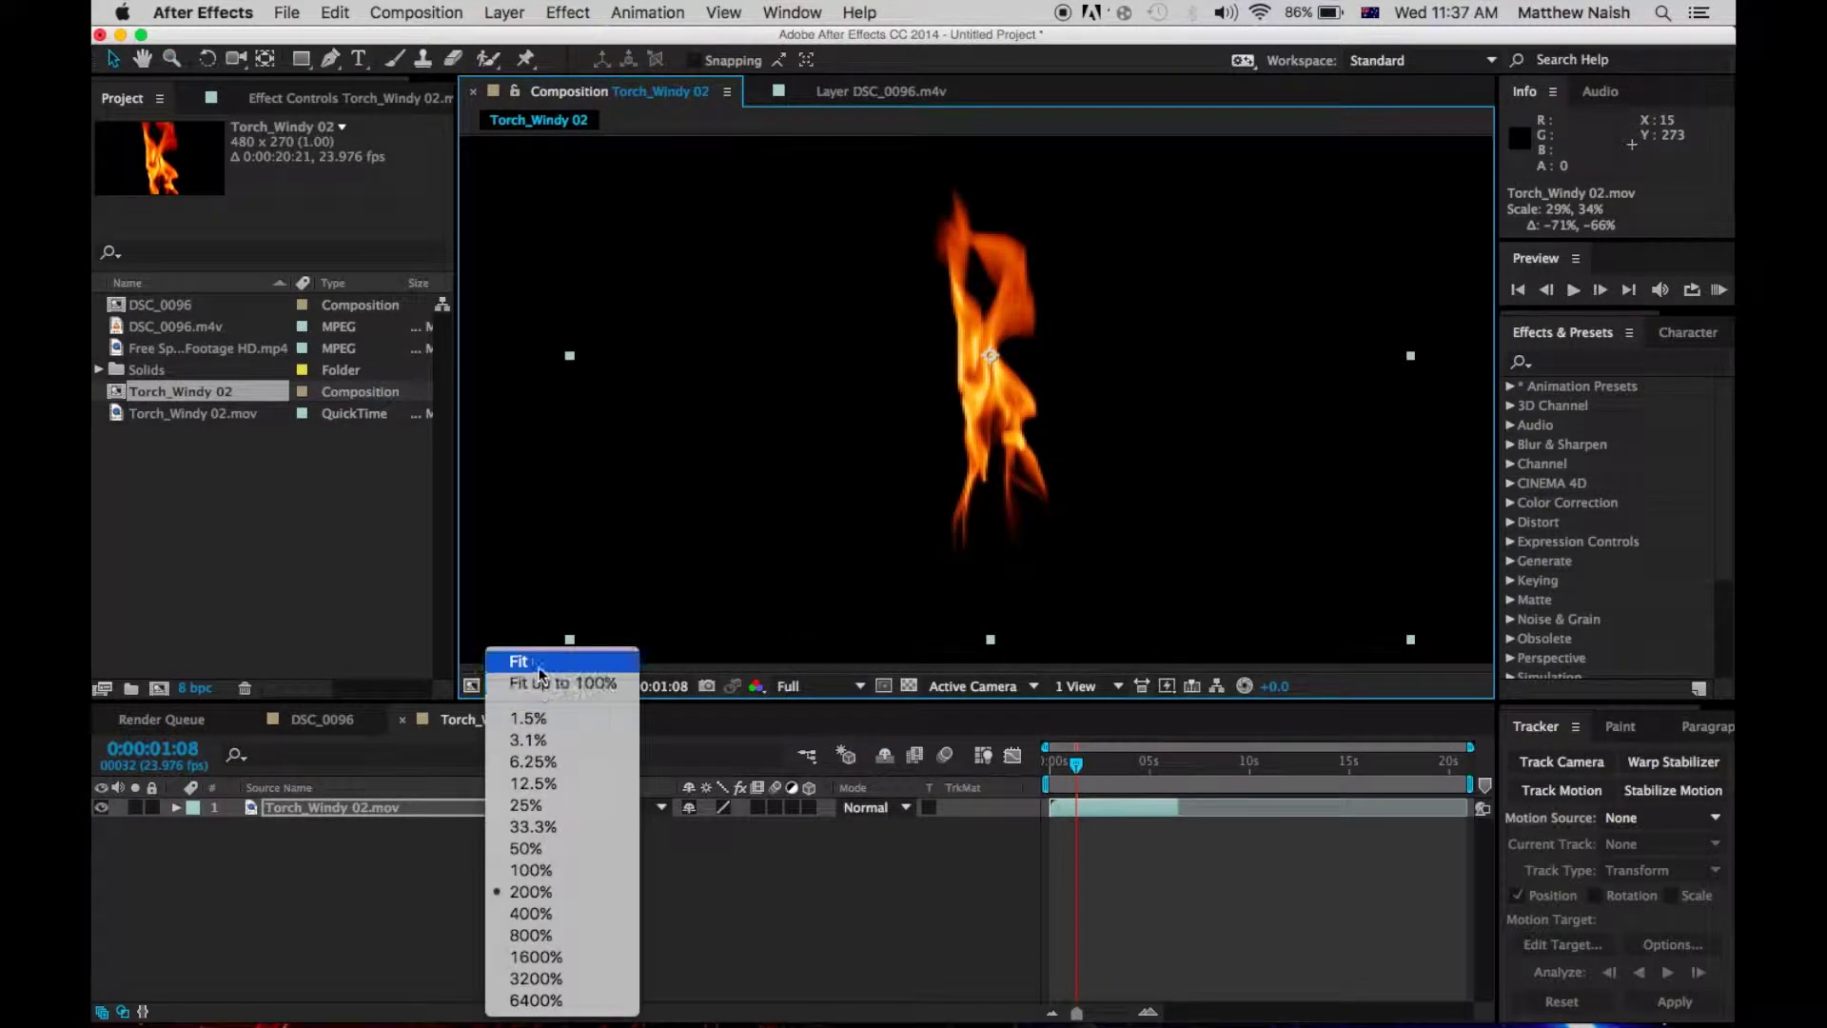
click(519, 653)
key(space)
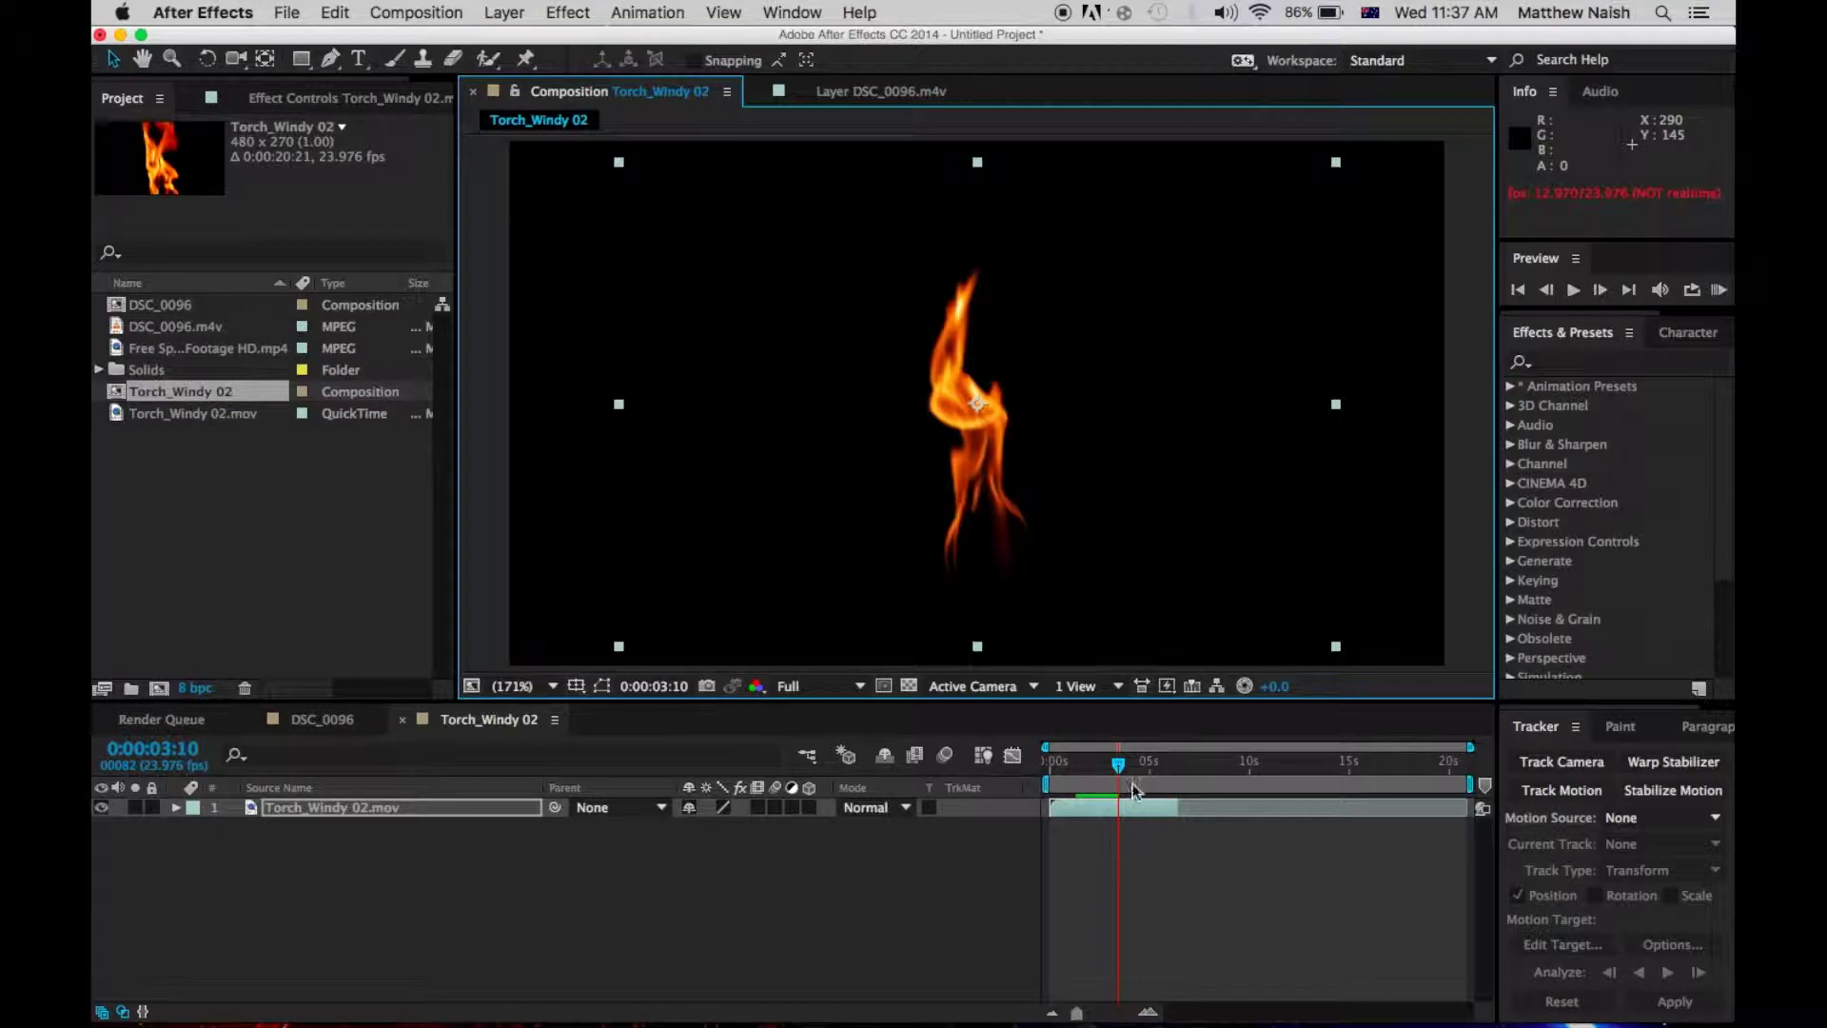
click(1046, 771)
drag(1053, 771, 1107, 755)
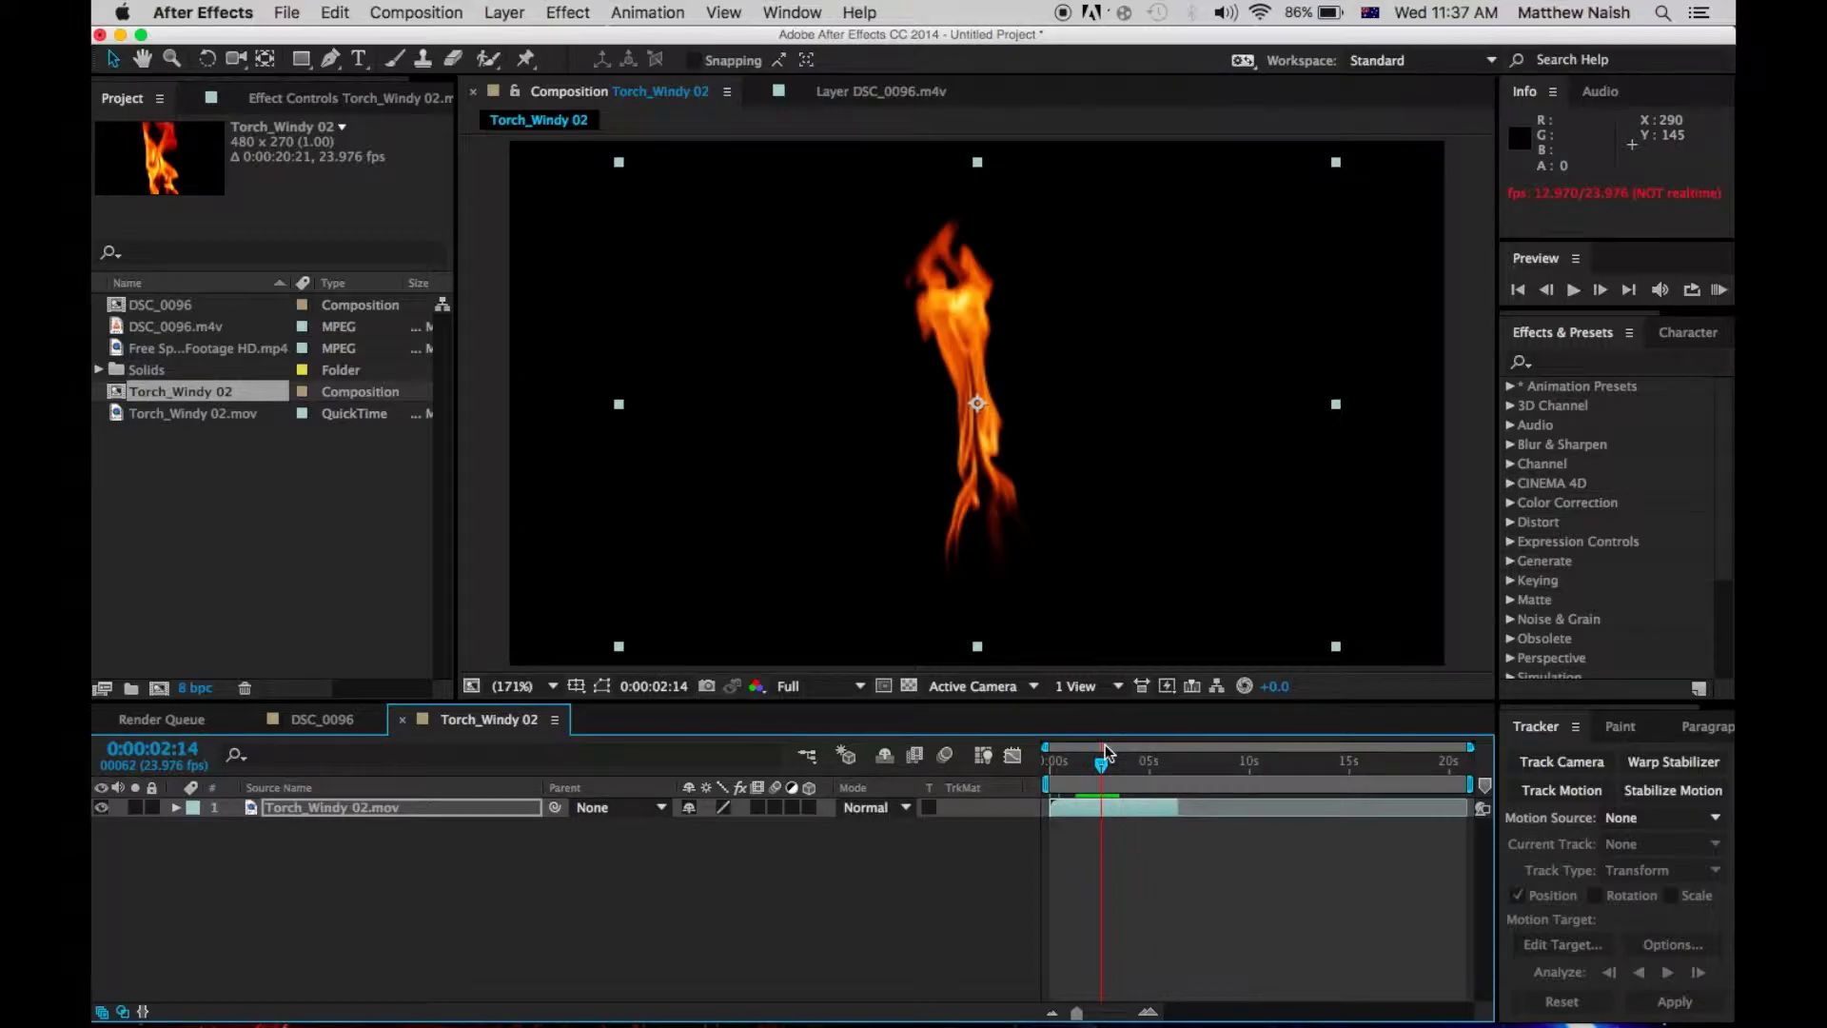
click(323, 721)
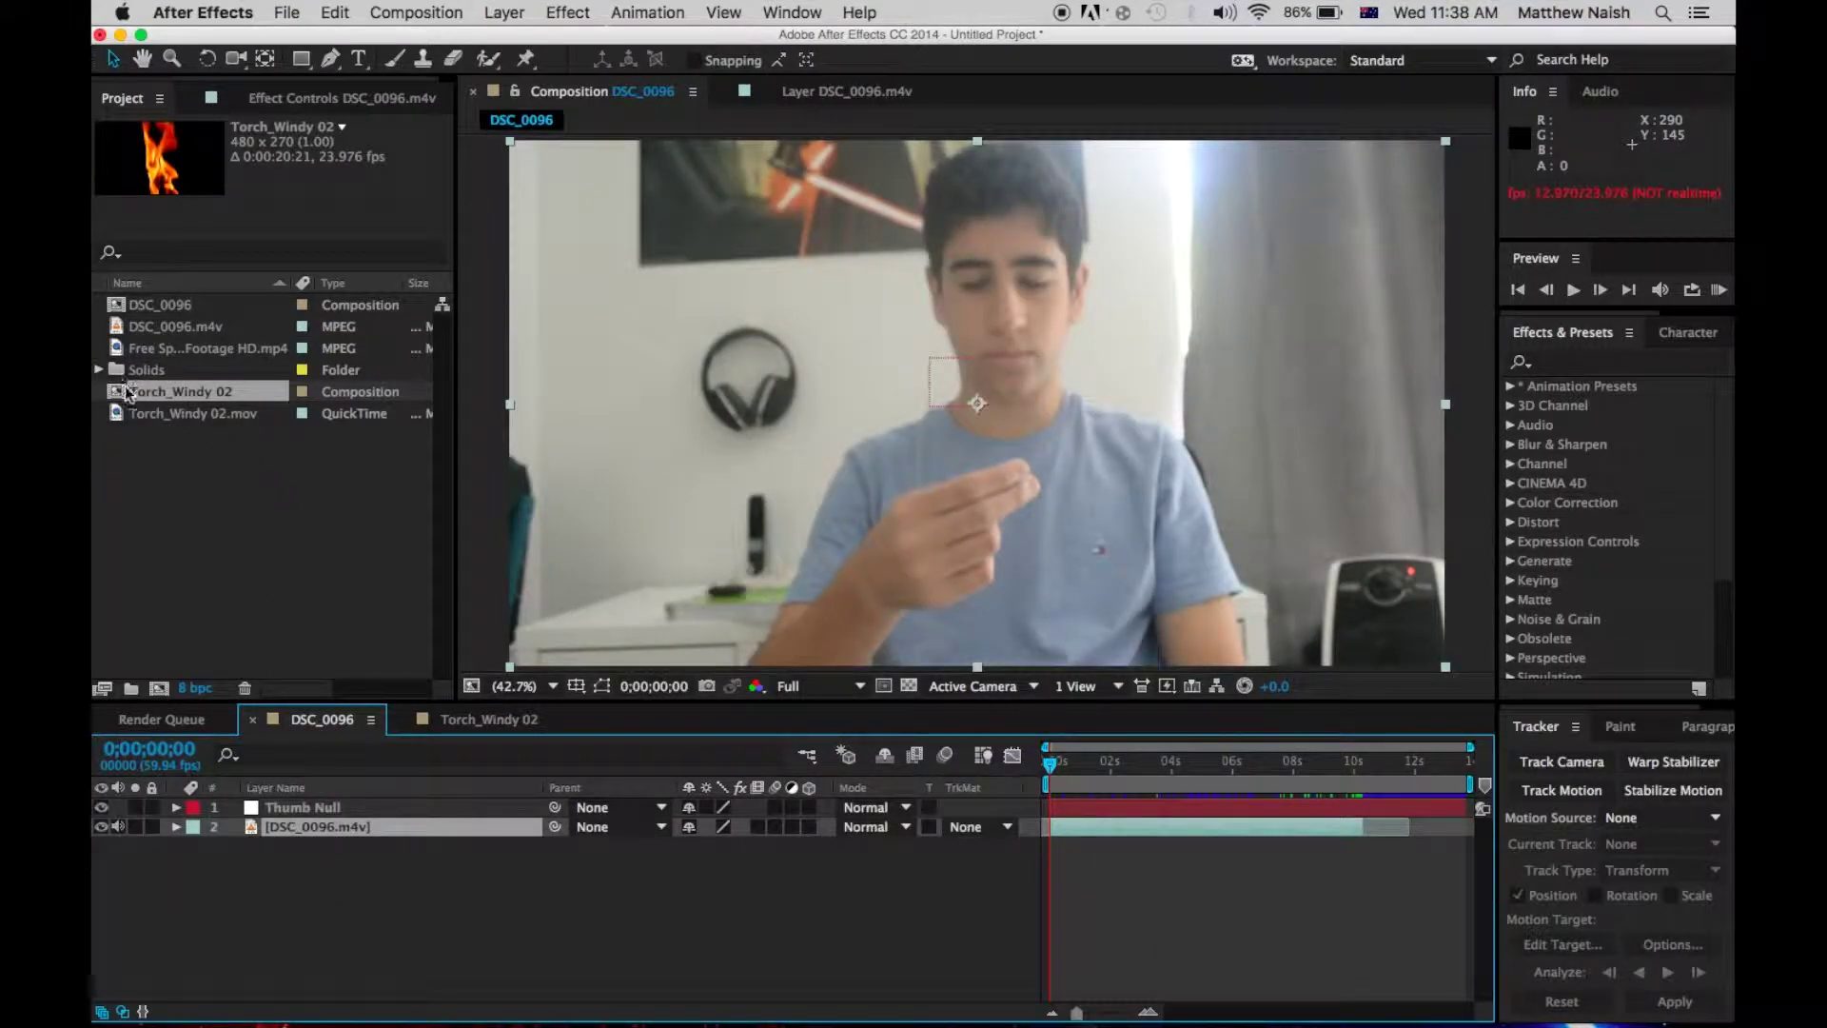
Drop the Torch_Windy 02 composition into the DSC_0096 viewer near the thumb tip (852.2, 371.3).
drag(157, 397, 977, 406)
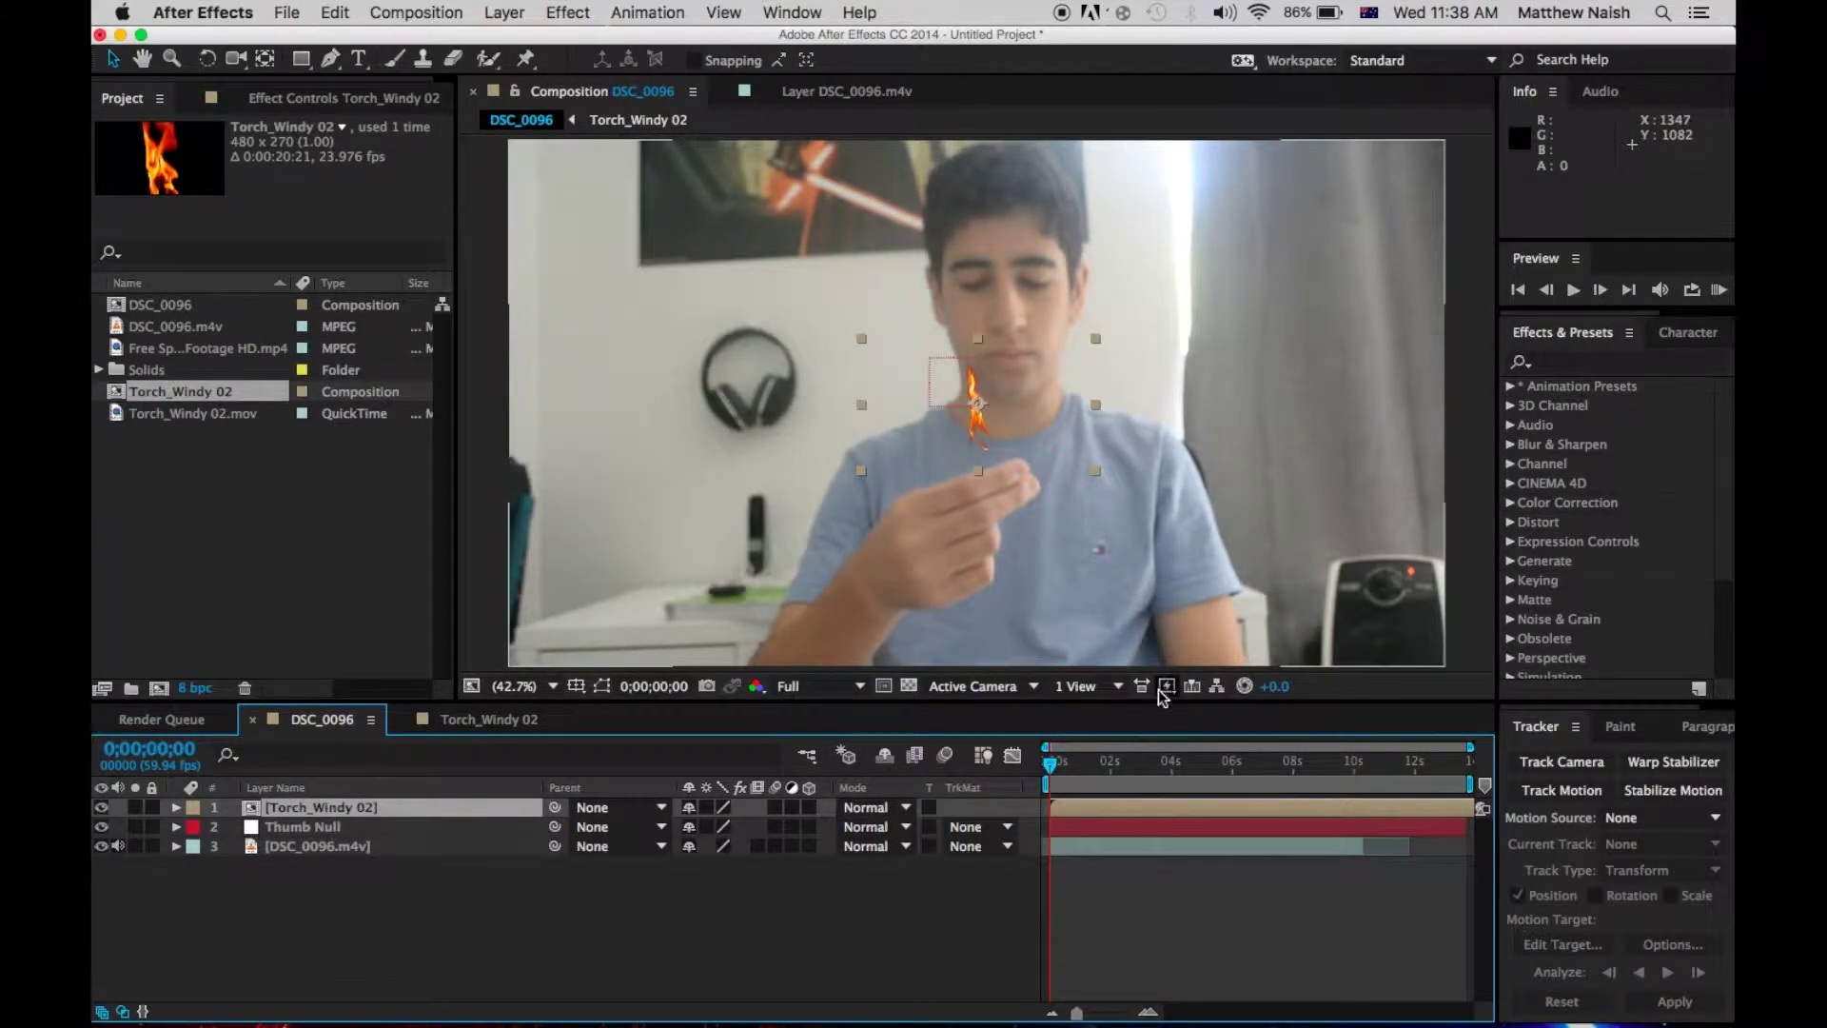
drag(1050, 762, 1165, 792)
Move the flame up toward the thumb and zoom the viewer to 400% around its base.
drag(1010, 425, 971, 399)
key(z)
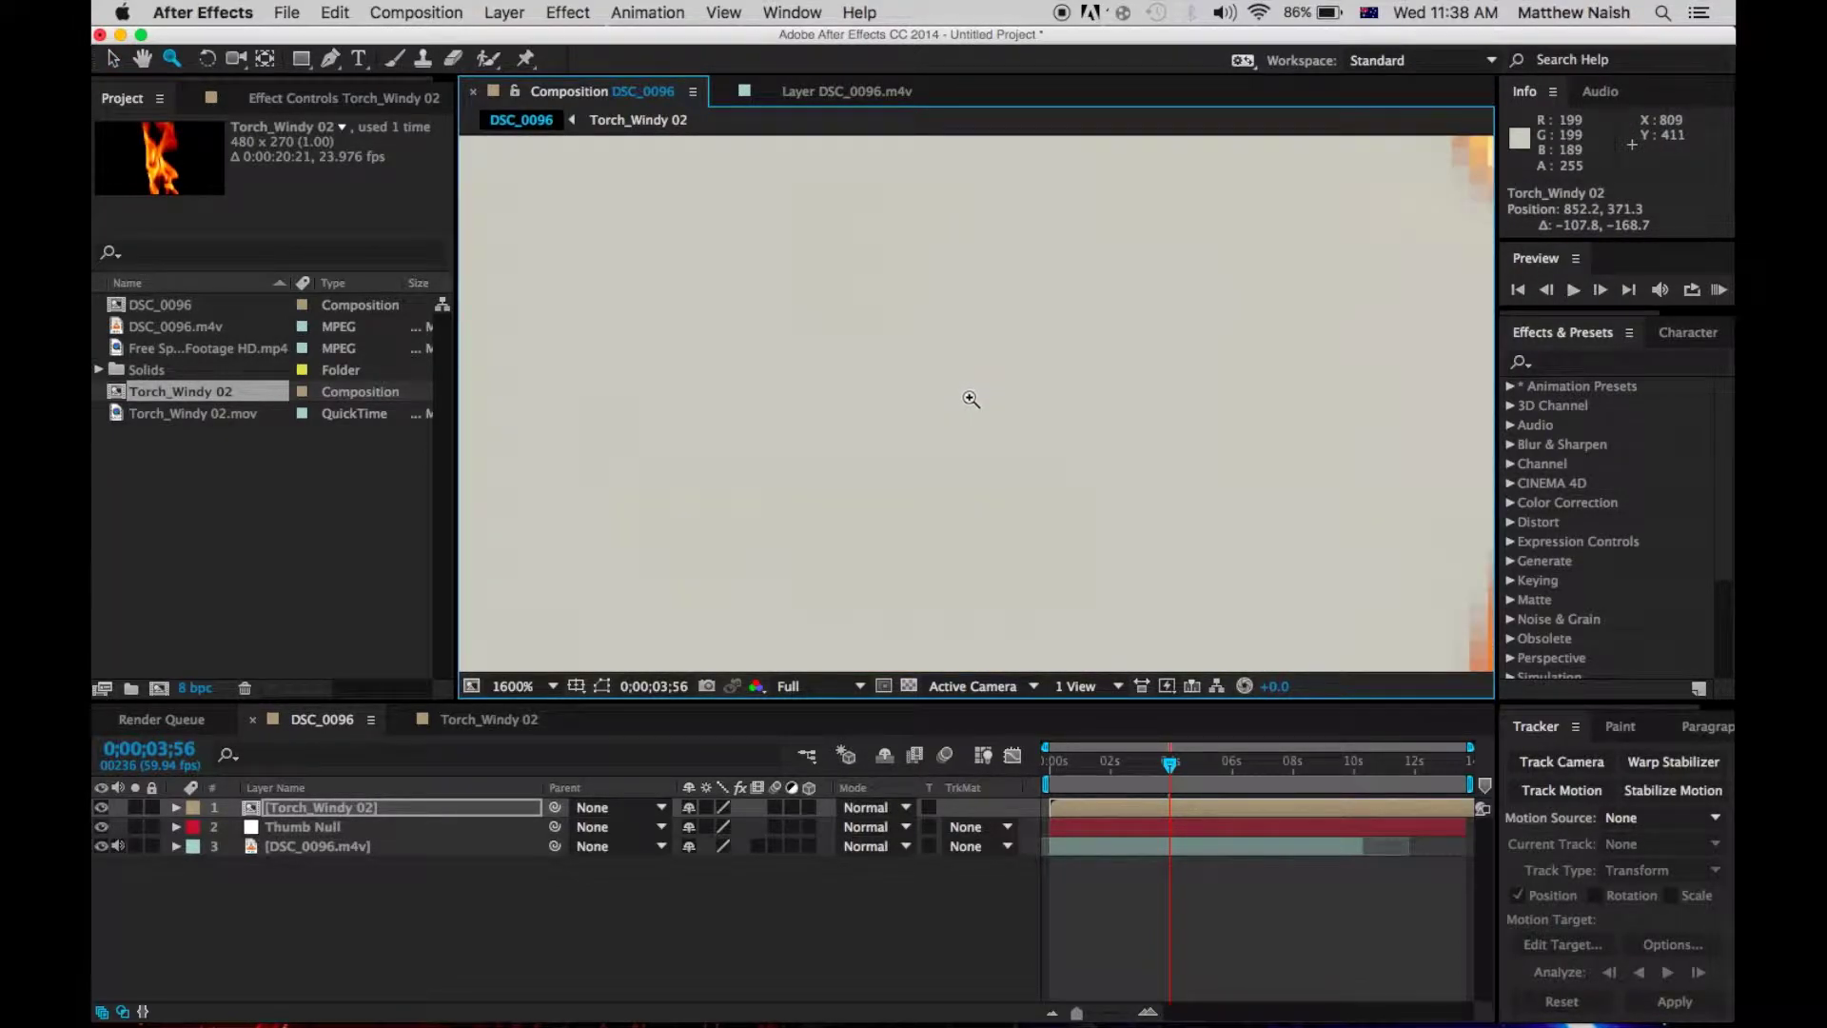
key(h)
drag(1155, 428, 730, 741)
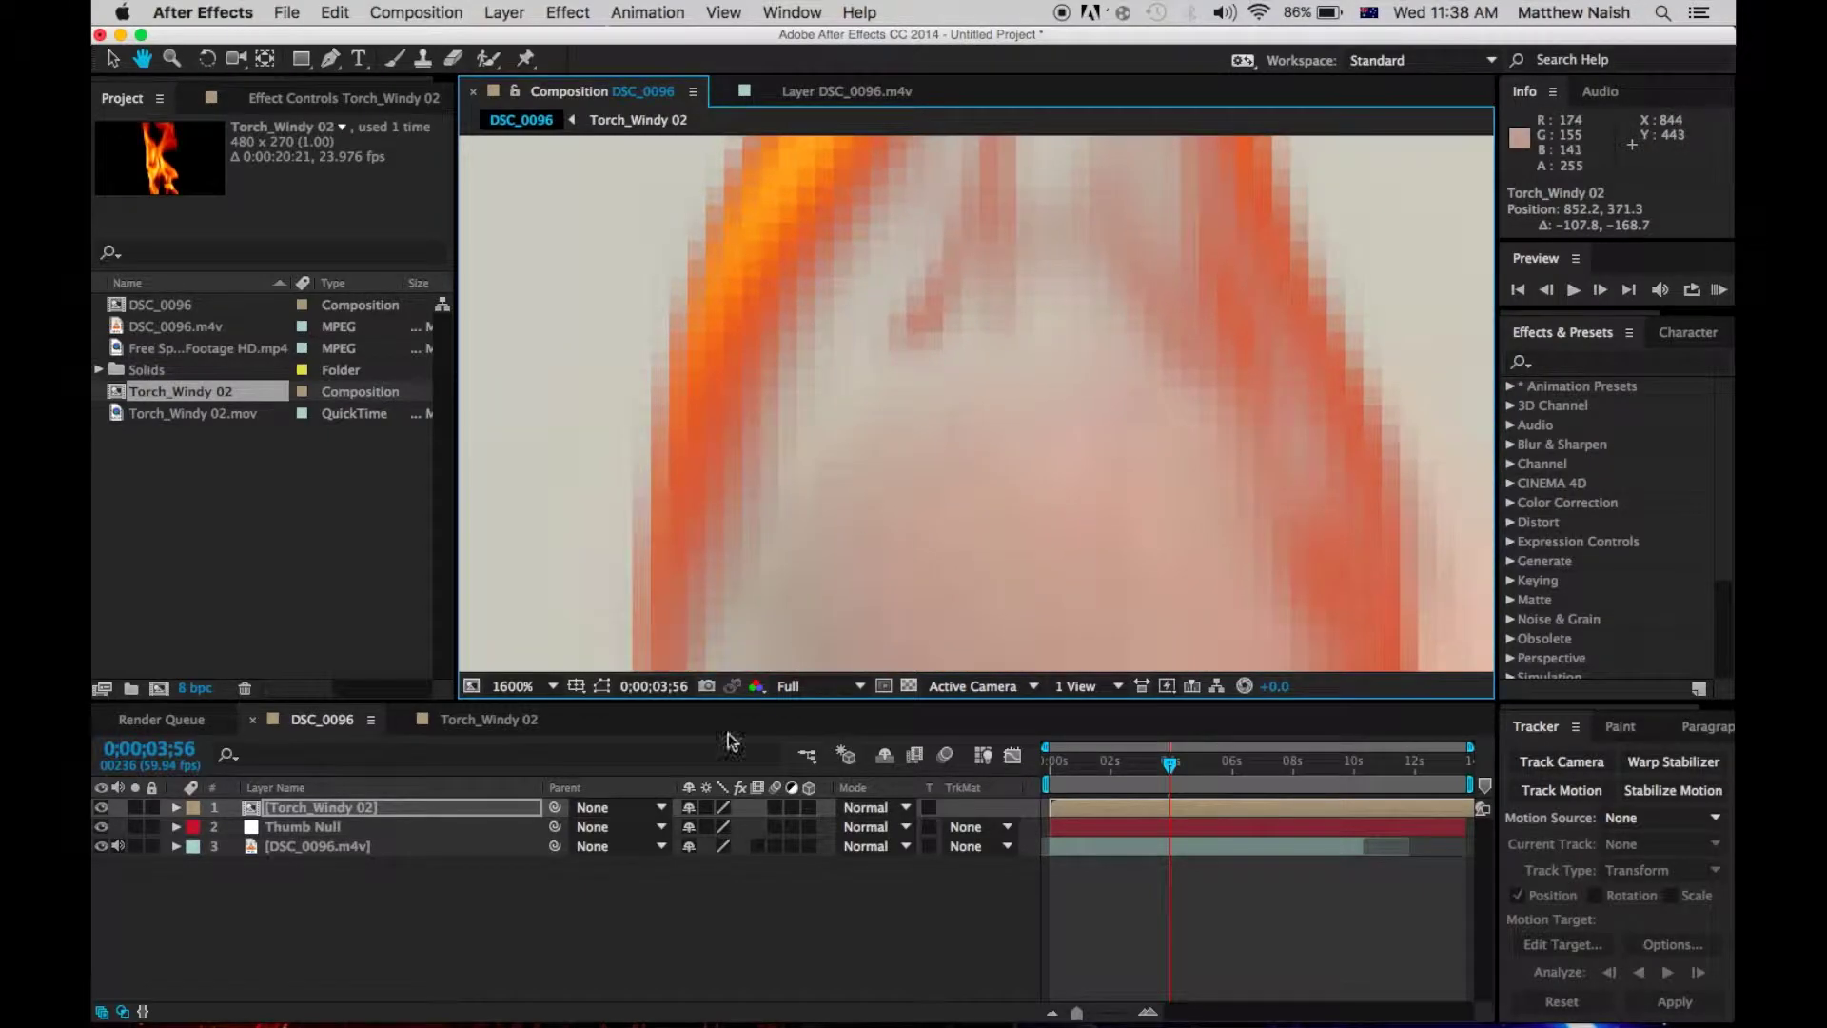
click(551, 680)
click(571, 912)
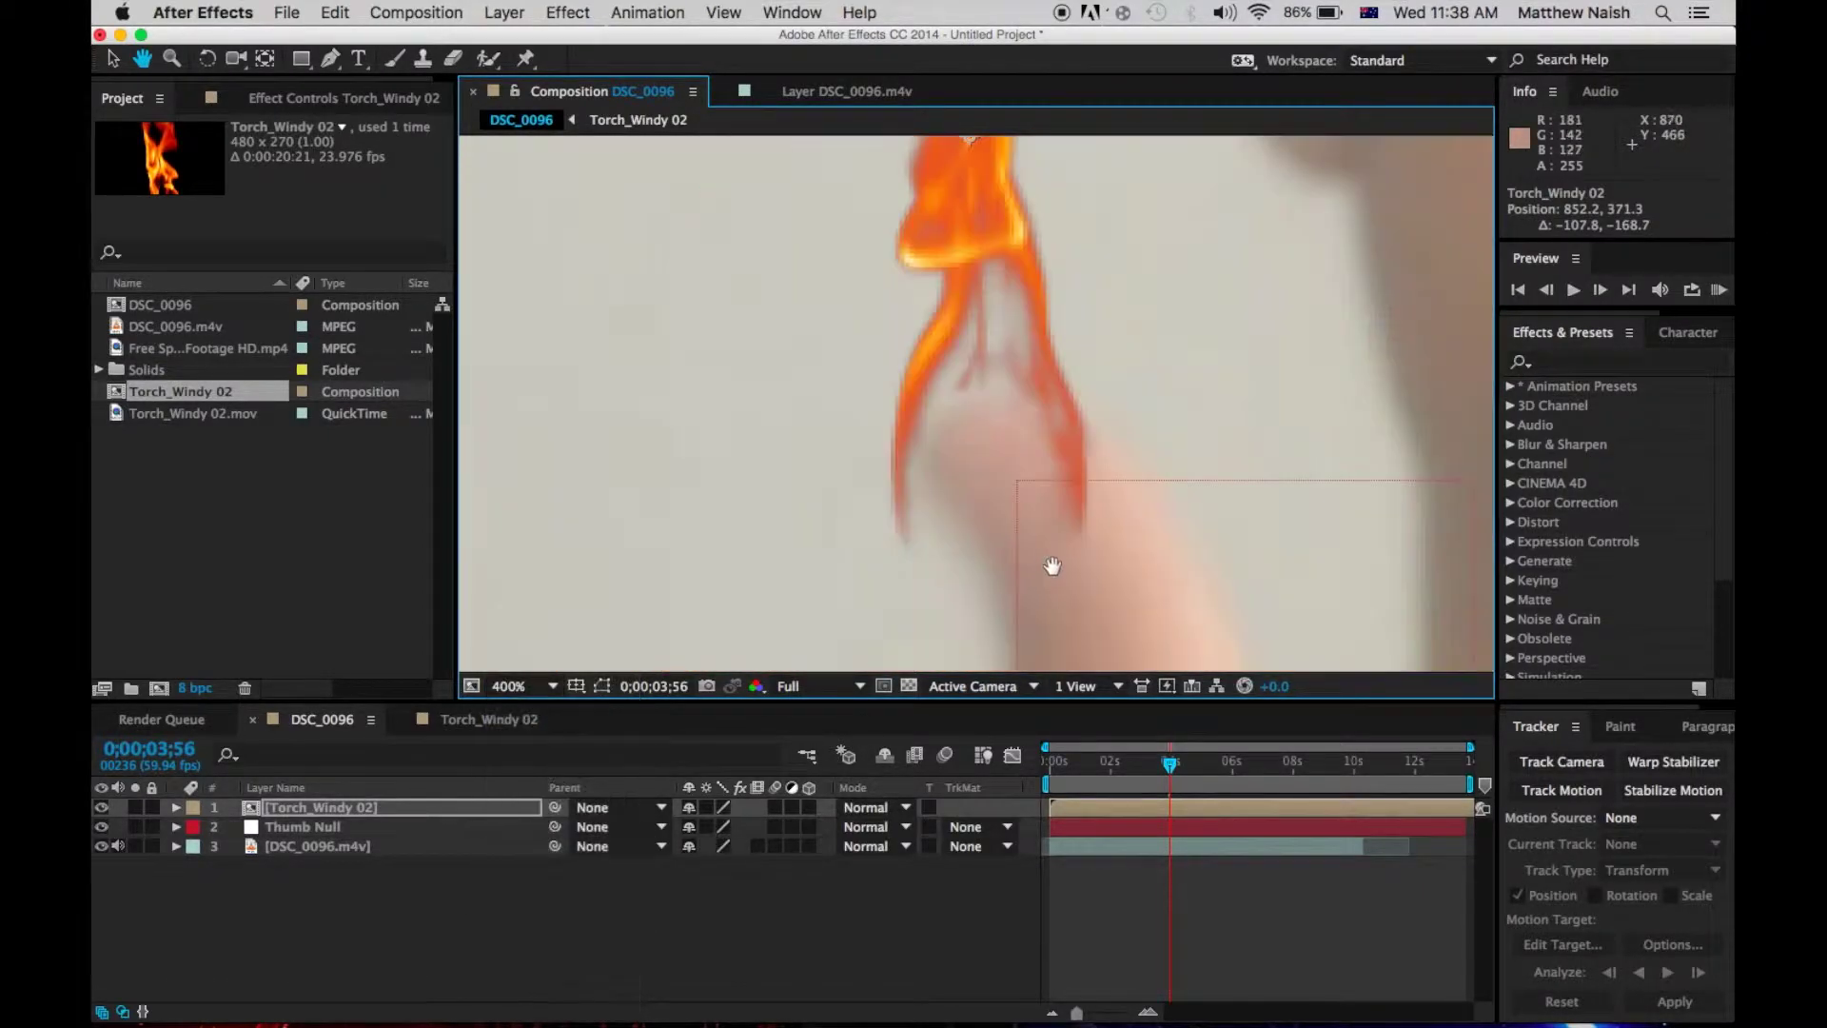
drag(1173, 462, 1060, 398)
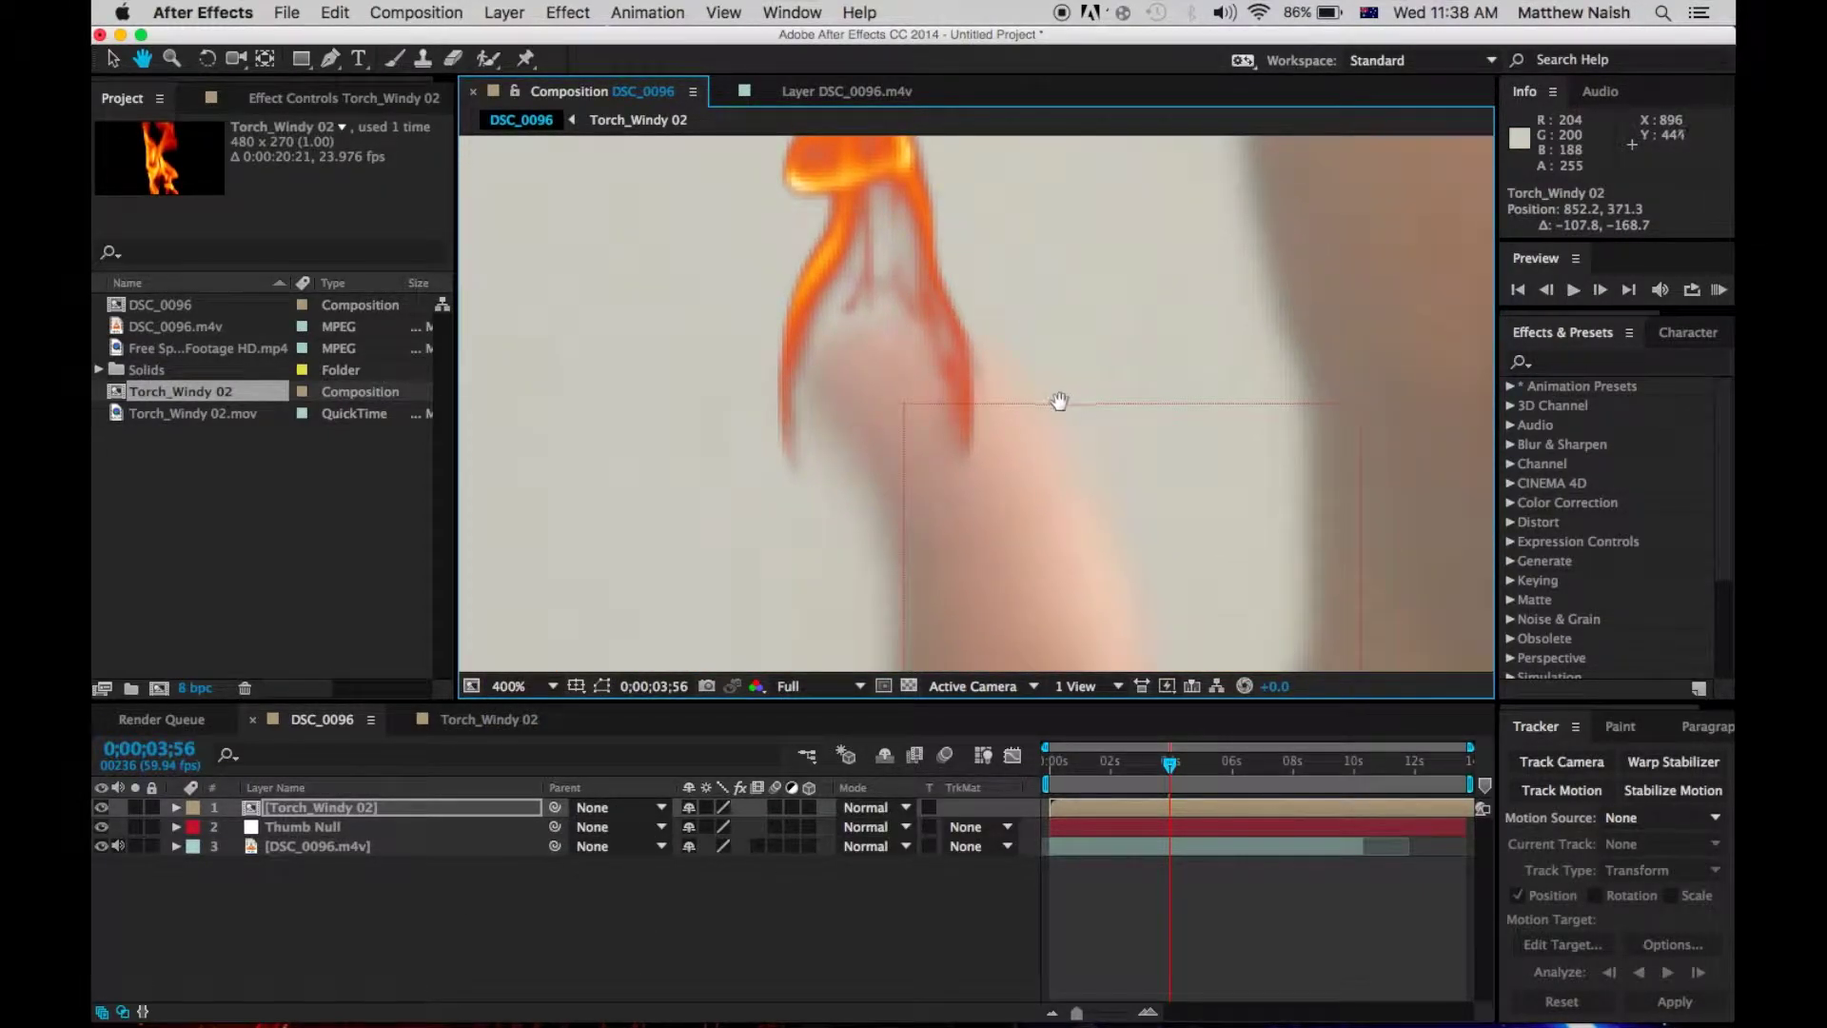
key(v)
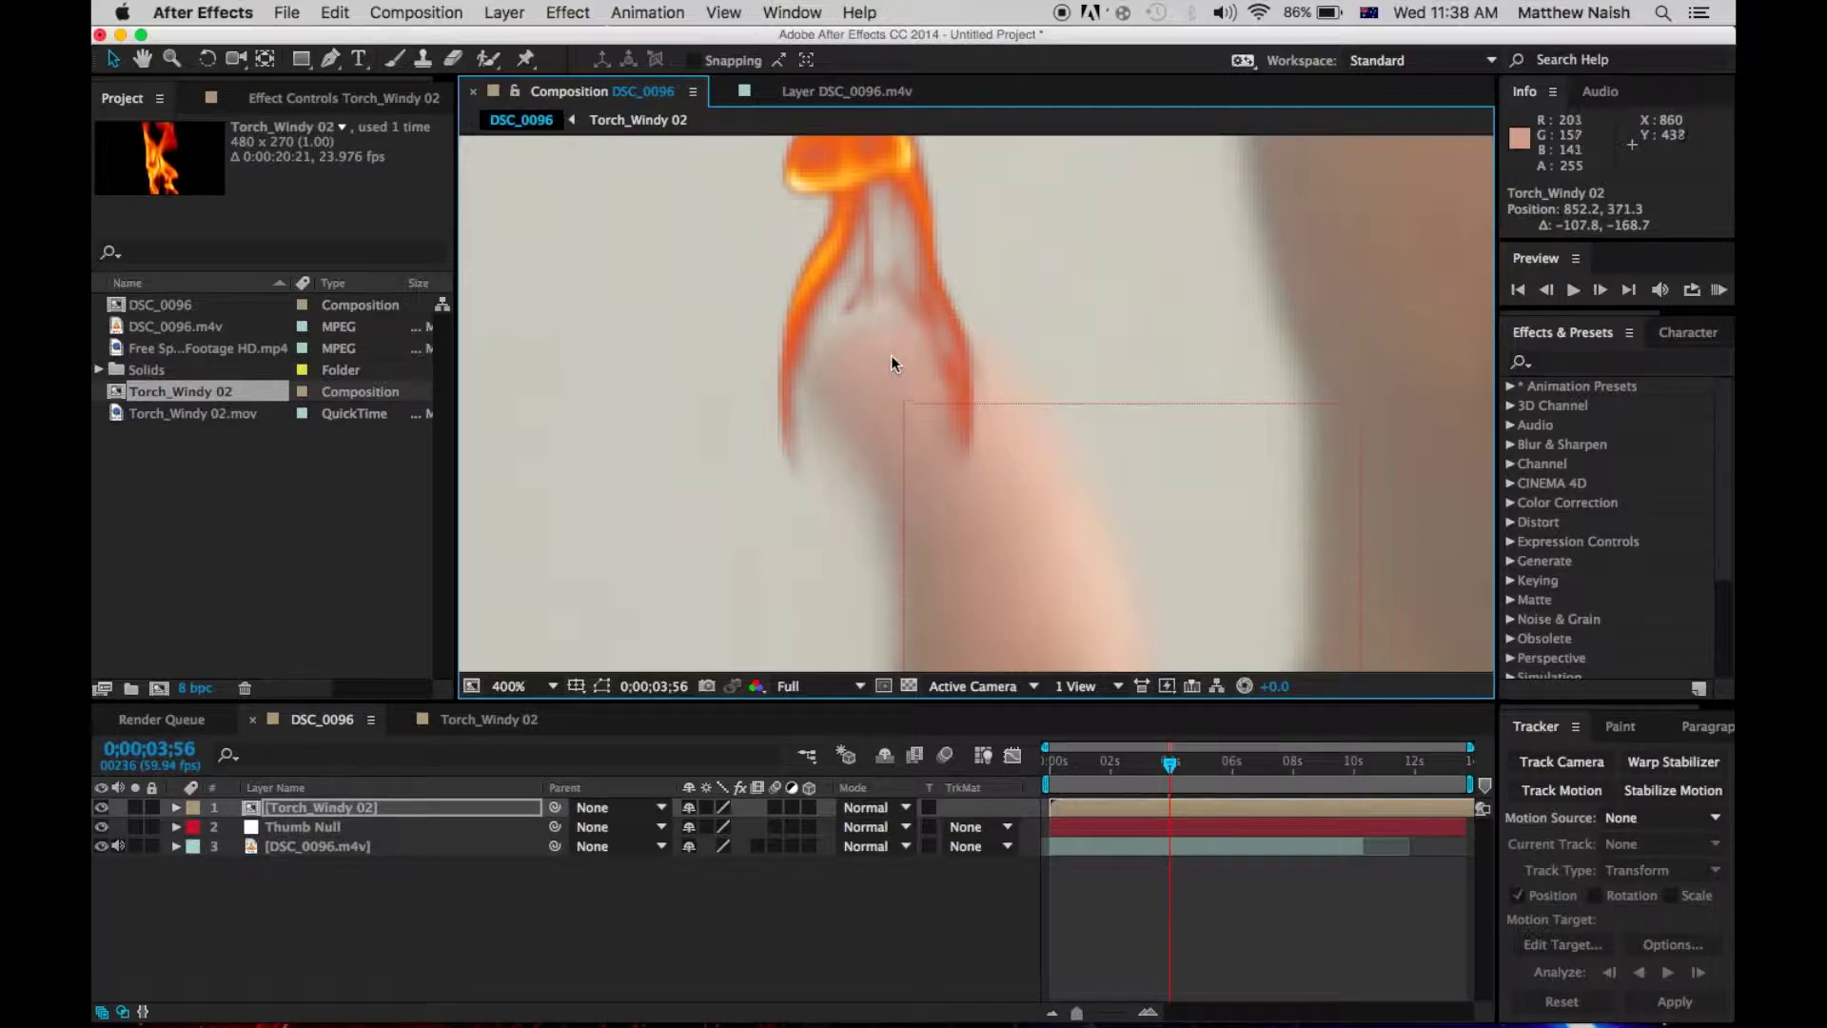
Nudge the Torch_Windy 02 layer to 860.5, 376.3 on the thumb tip, then fit the view.
click(364, 809)
drag(992, 339, 1026, 362)
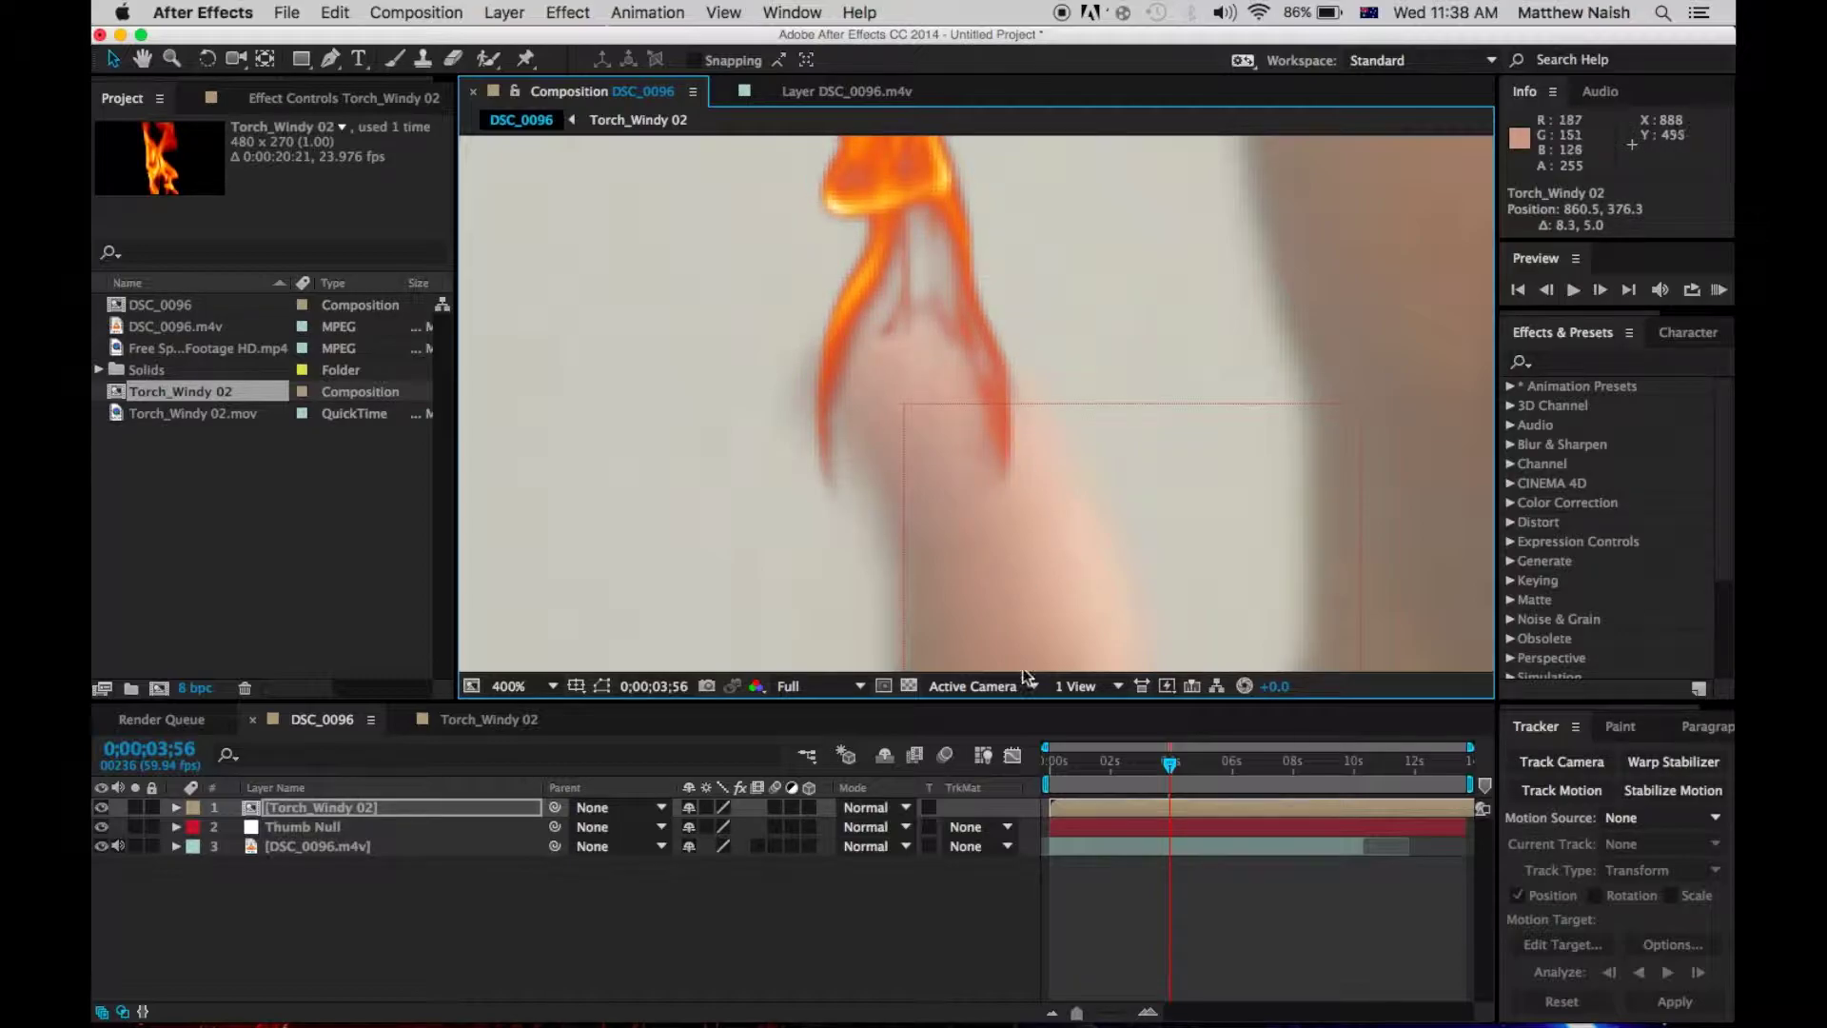
click(538, 686)
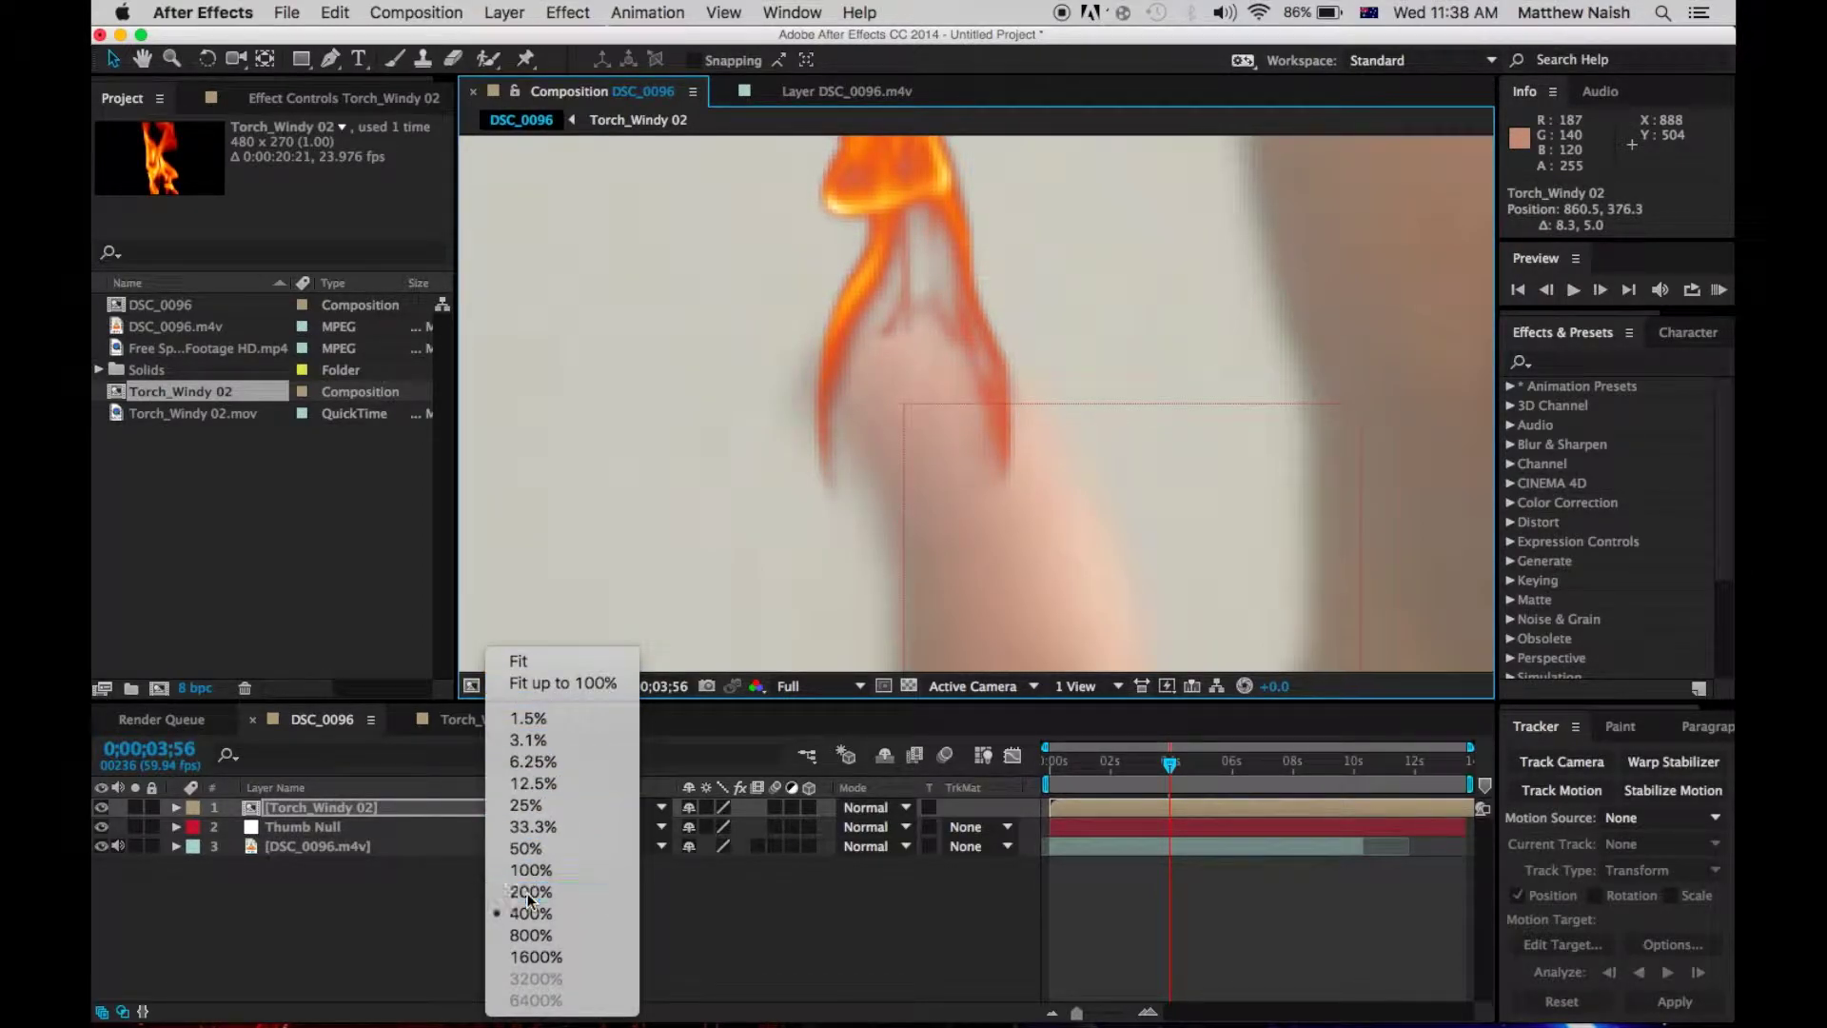
click(532, 899)
click(538, 686)
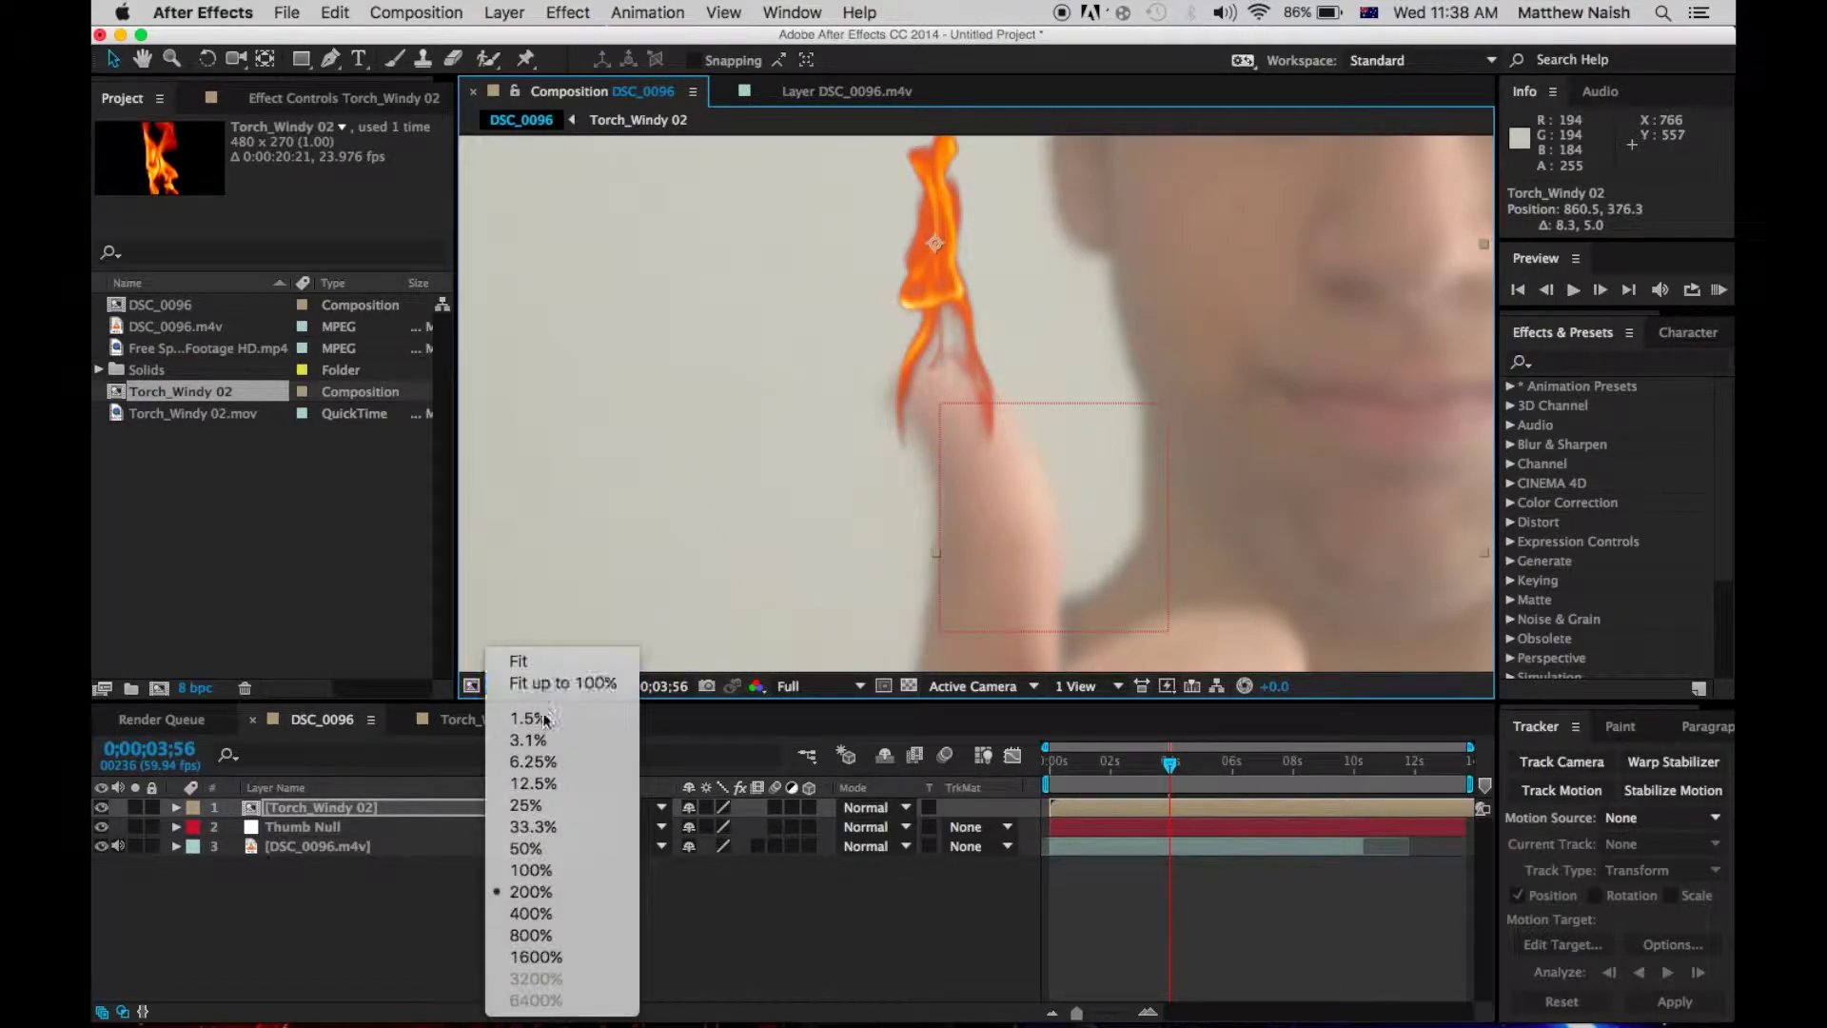
click(519, 653)
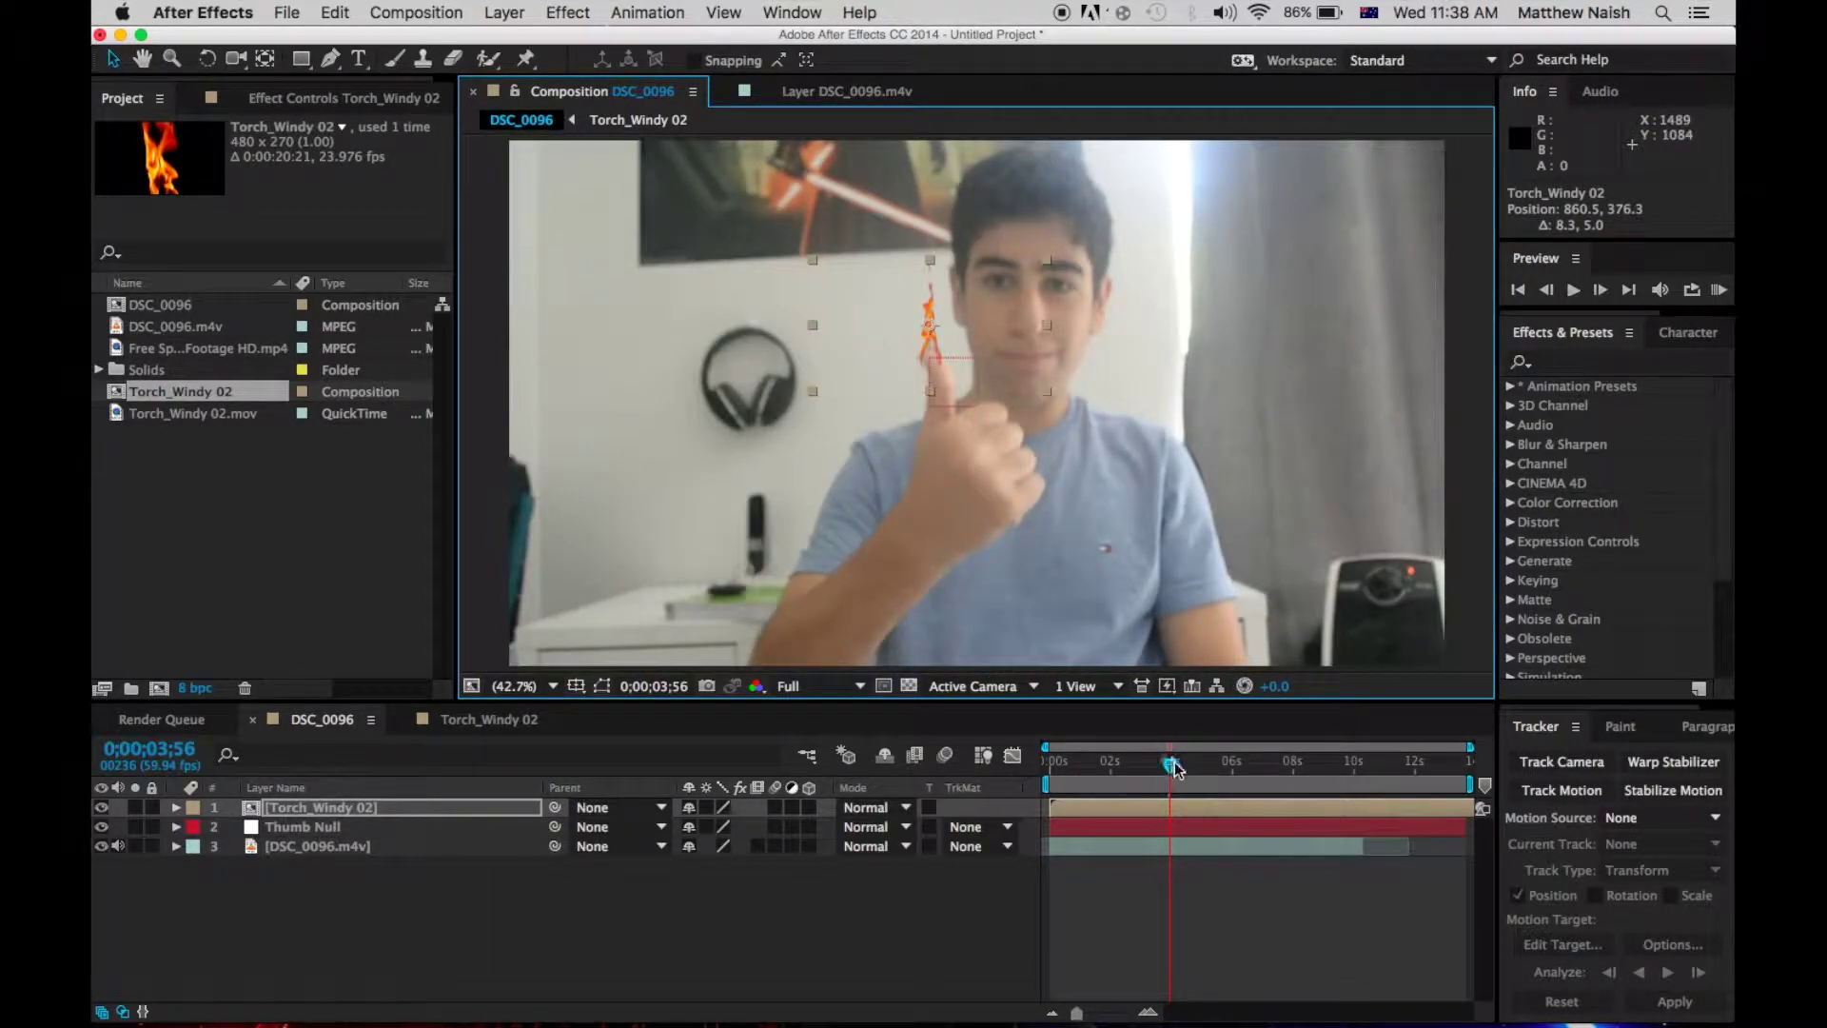
Parent the Torch_Windy 02 flame layer to Thumb Null and preview it following the thumb.
click(362, 811)
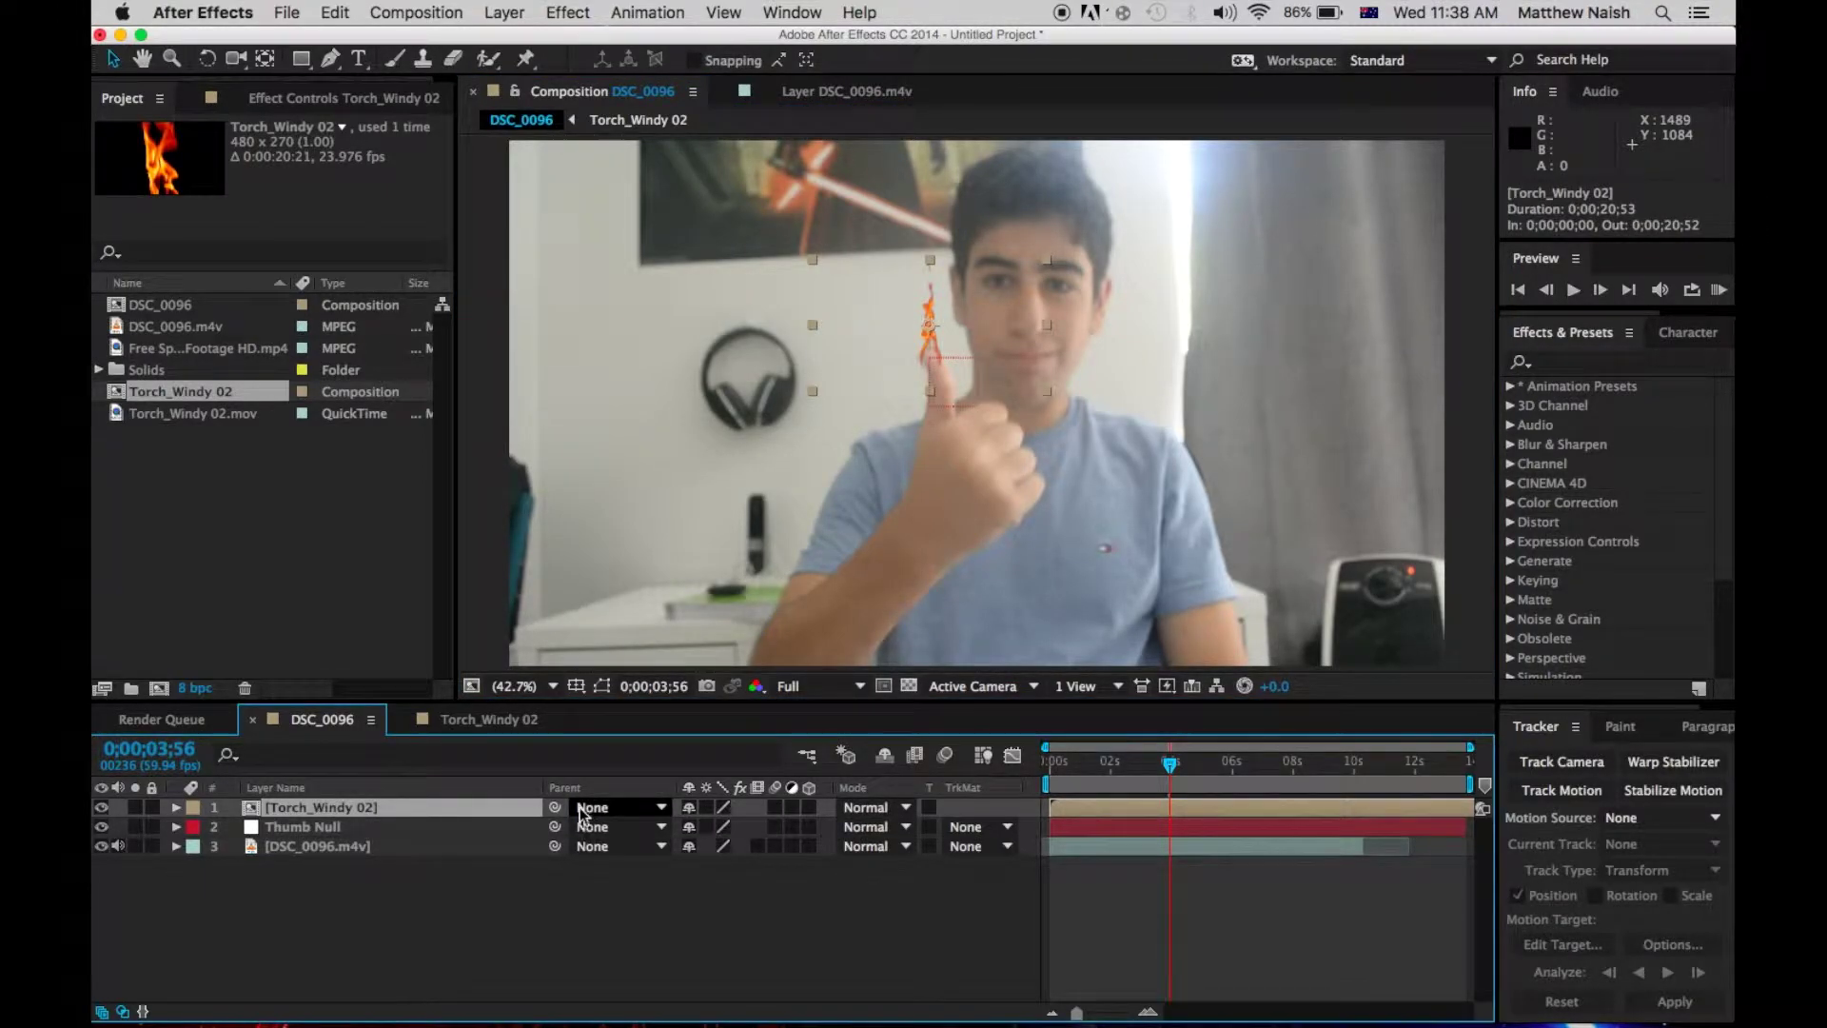
drag(557, 812, 350, 836)
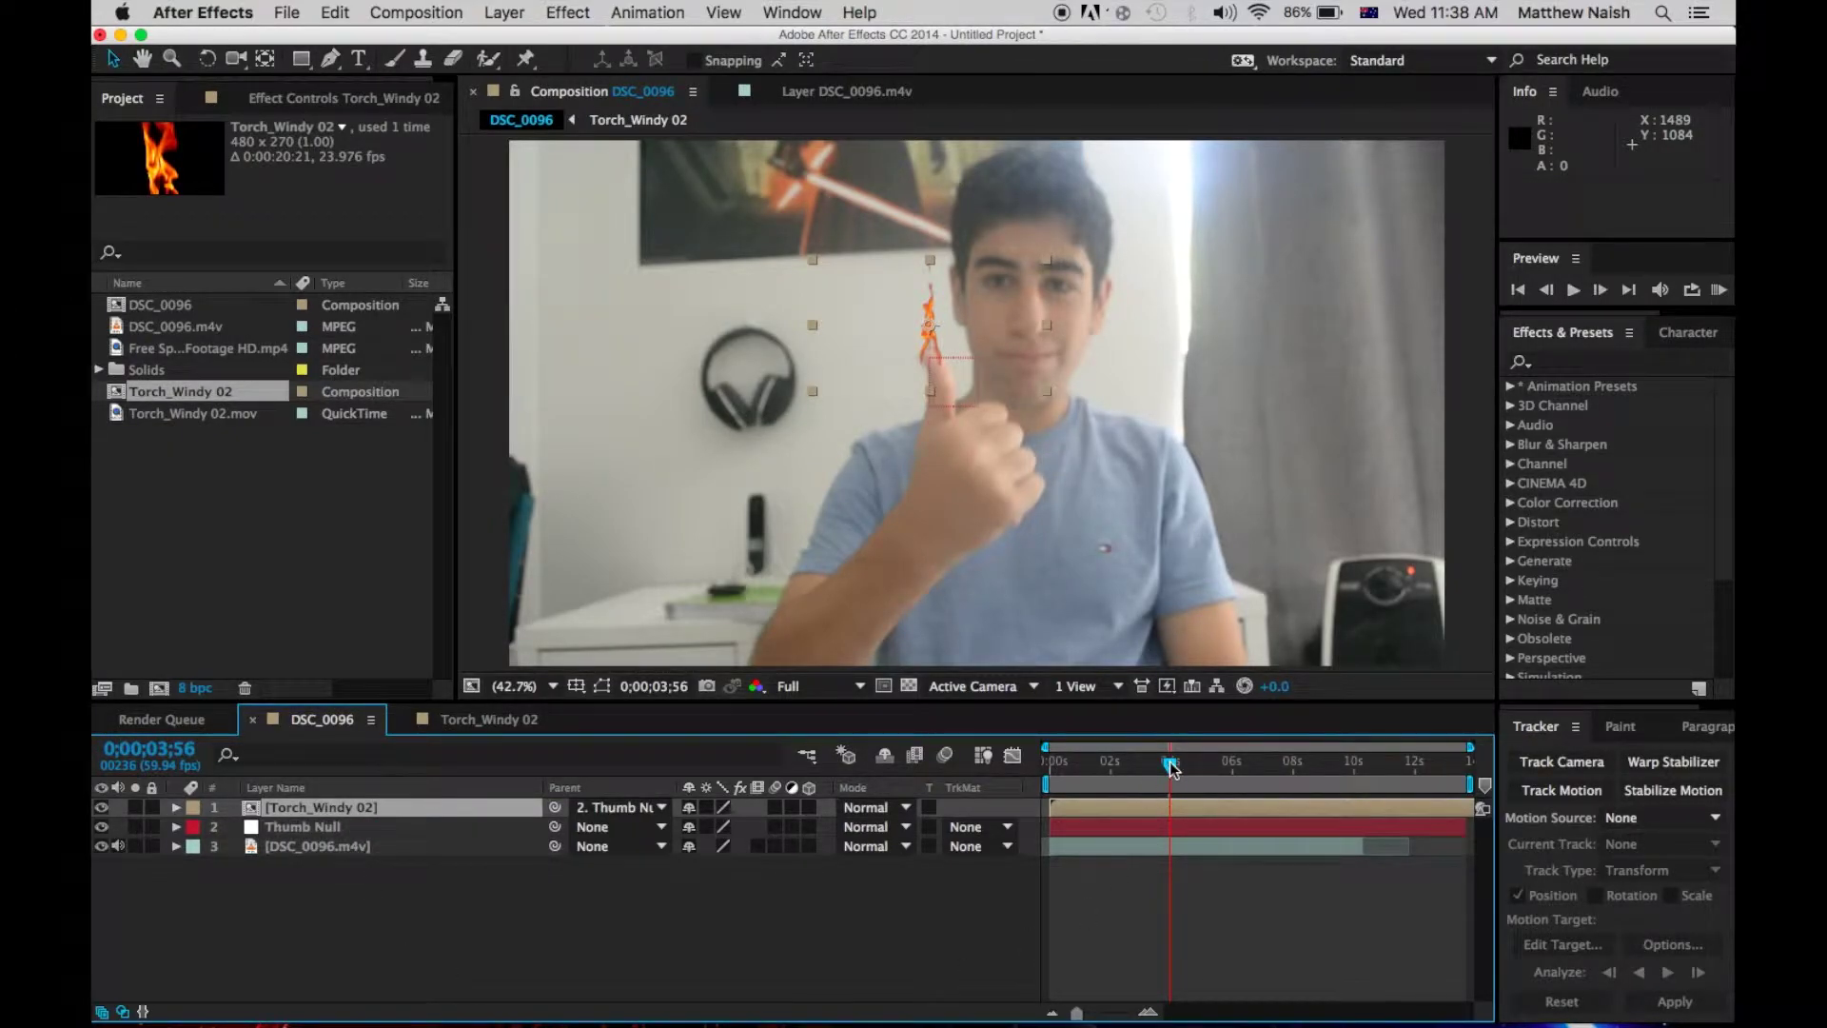
mouse_move(1171, 767)
mouse_down()
mouse_move(1248, 769)
mouse_move(1178, 778)
mouse_up()
key(space)
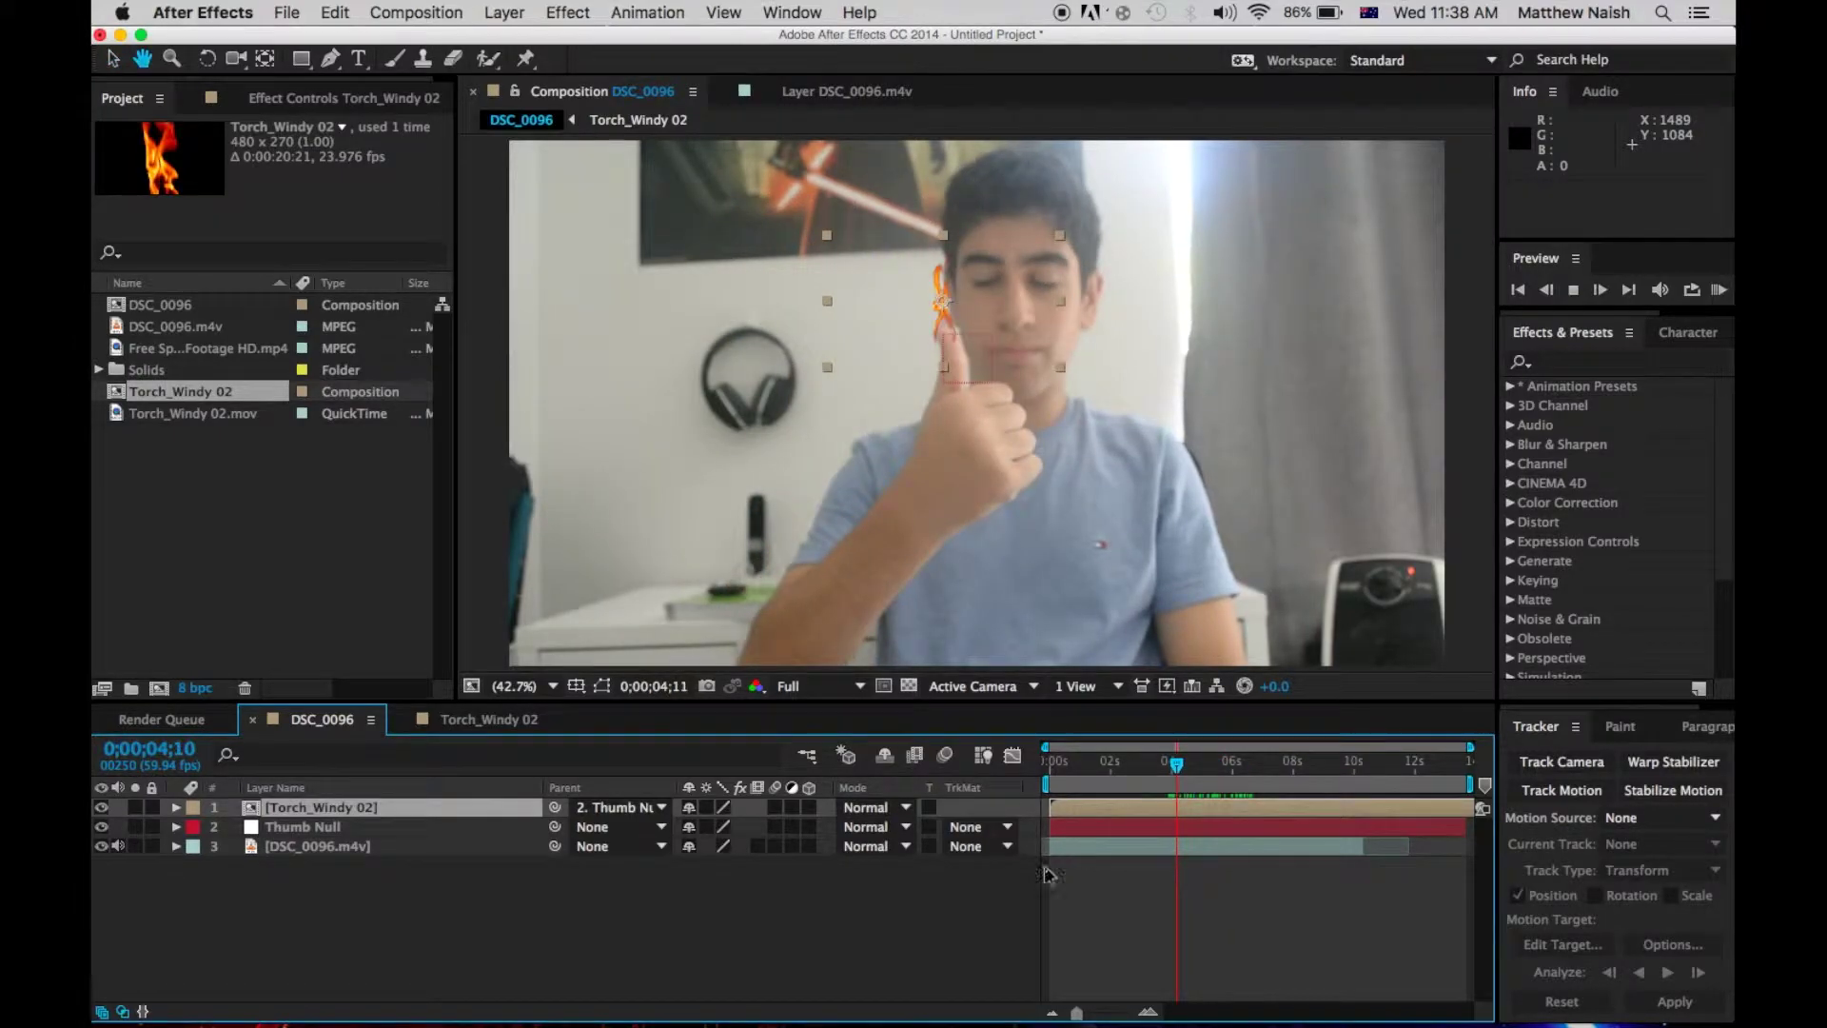